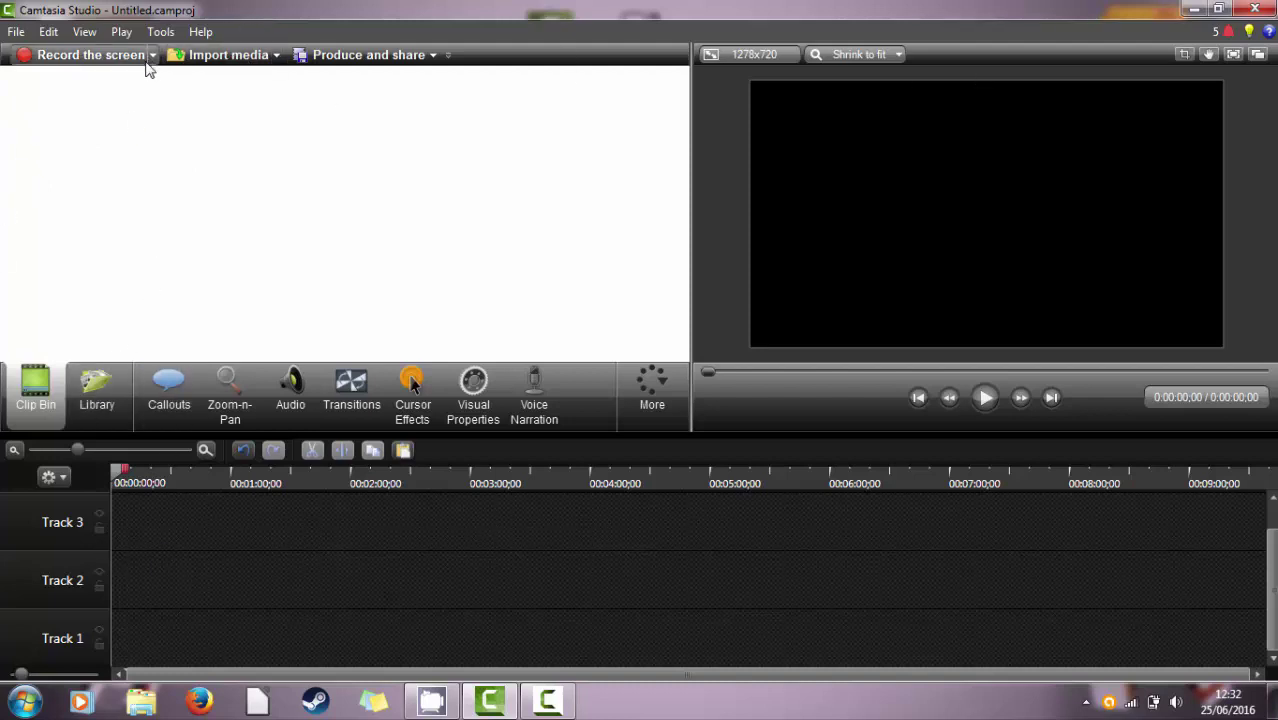
- Import the clipmaker(3) video from the Downloads folder into the project
click(223, 62)
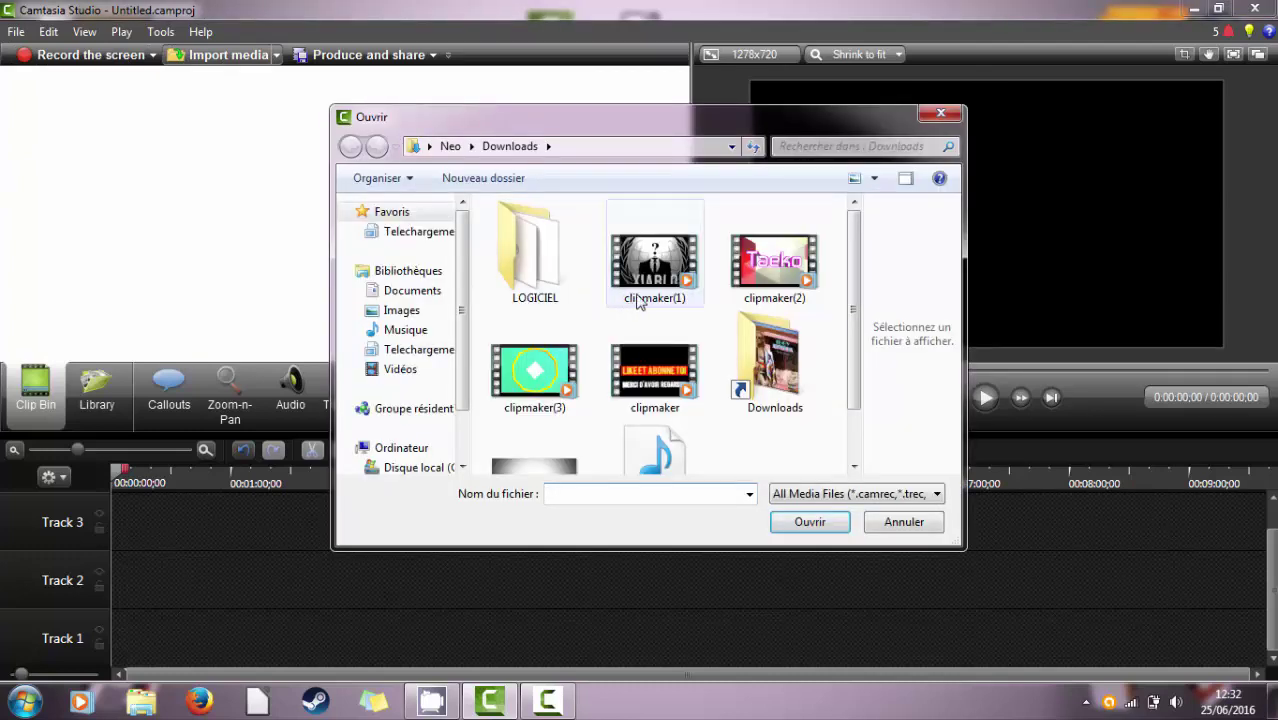
click(537, 375)
click(790, 521)
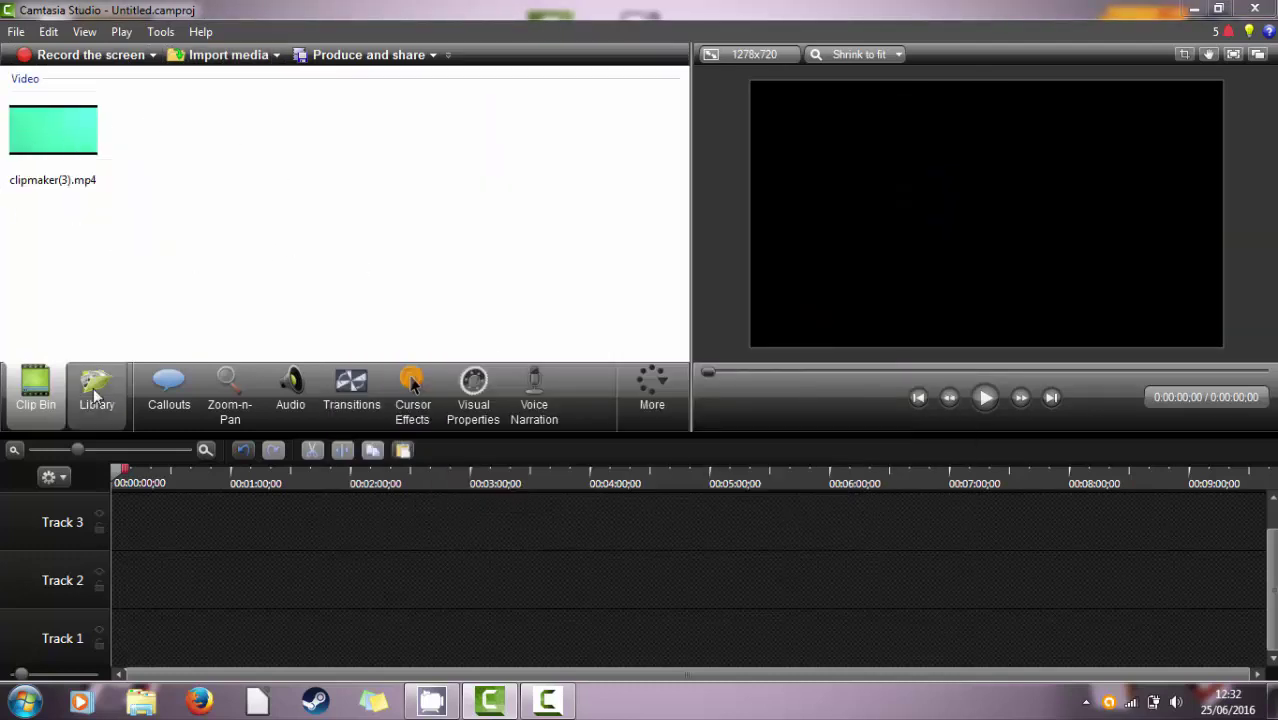
- Place the clipmaker(3) clip at the start of Track 1 on the timeline
click(45, 148)
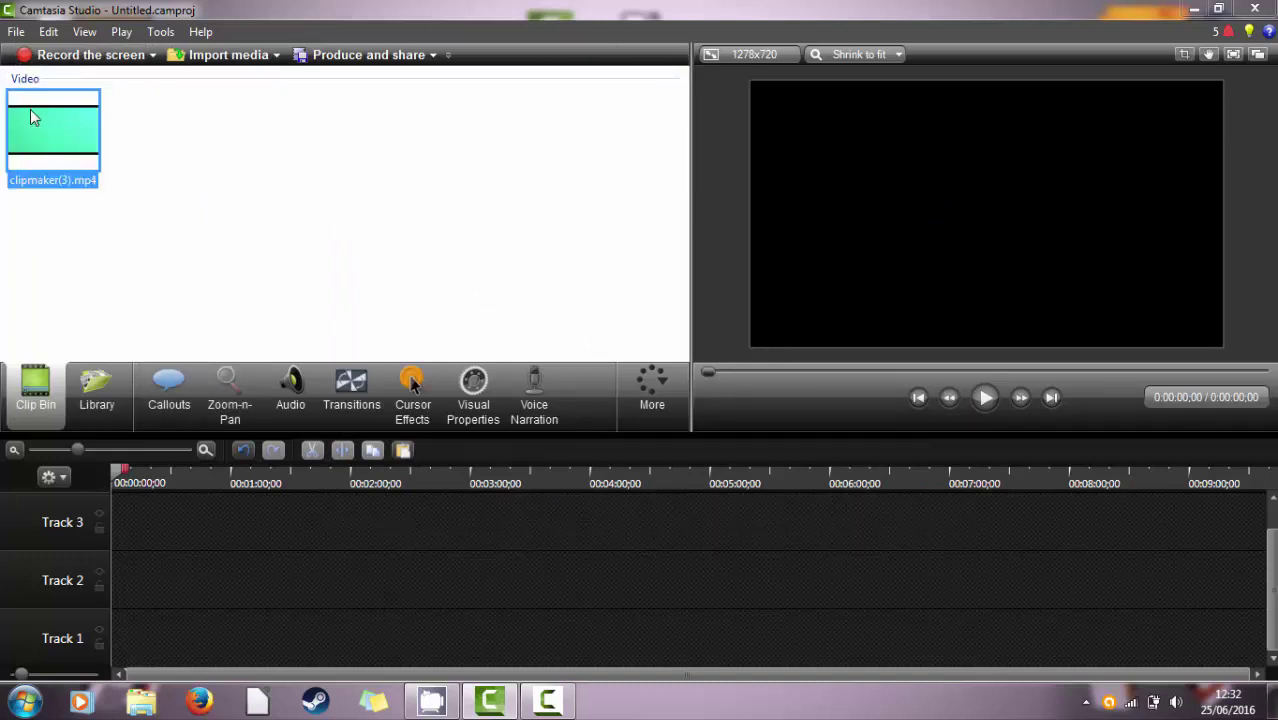
drag(30, 112, 144, 551)
drag(122, 632, 205, 628)
drag(129, 646, 78, 649)
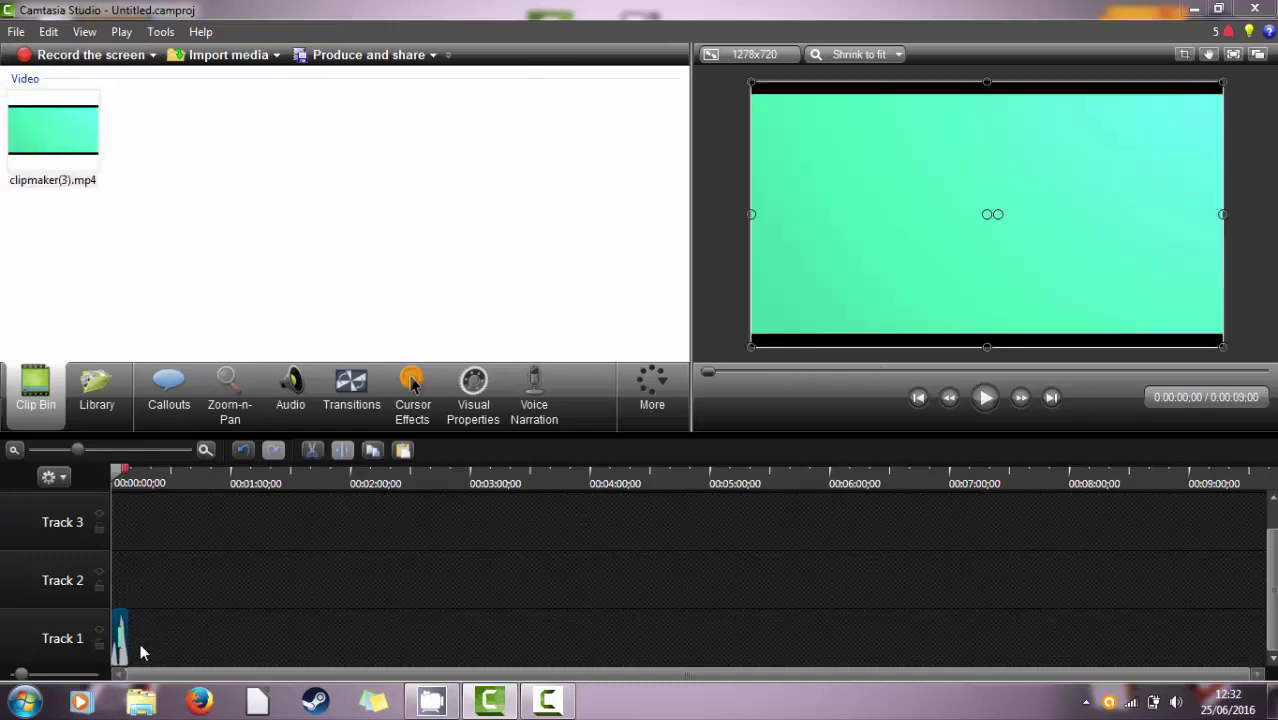
mouse_move(125, 652)
mouse_down()
mouse_move(130, 664)
mouse_move(485, 666)
mouse_move(480, 608)
mouse_move(140, 655)
mouse_up()
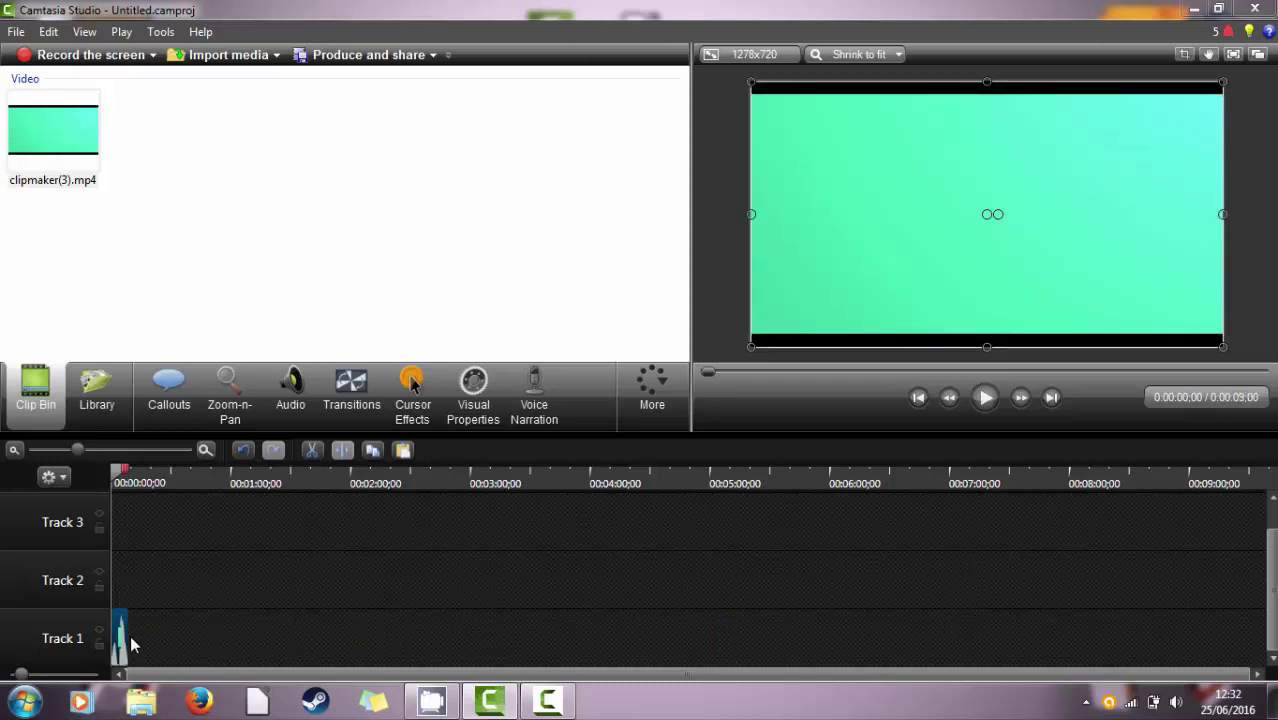
- Delete the clip from Track 1 and remove clipmaker(3) from the clip bin
right_click(121, 640)
click(155, 322)
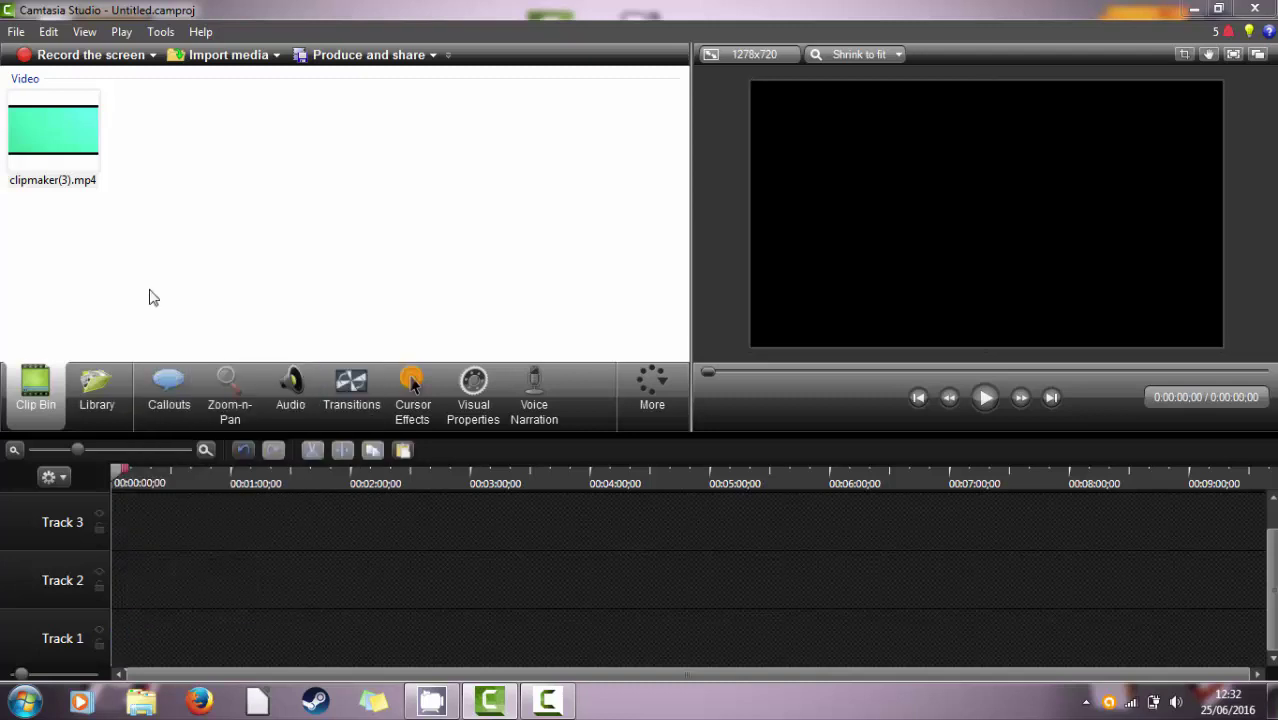
right_click(63, 143)
click(132, 200)
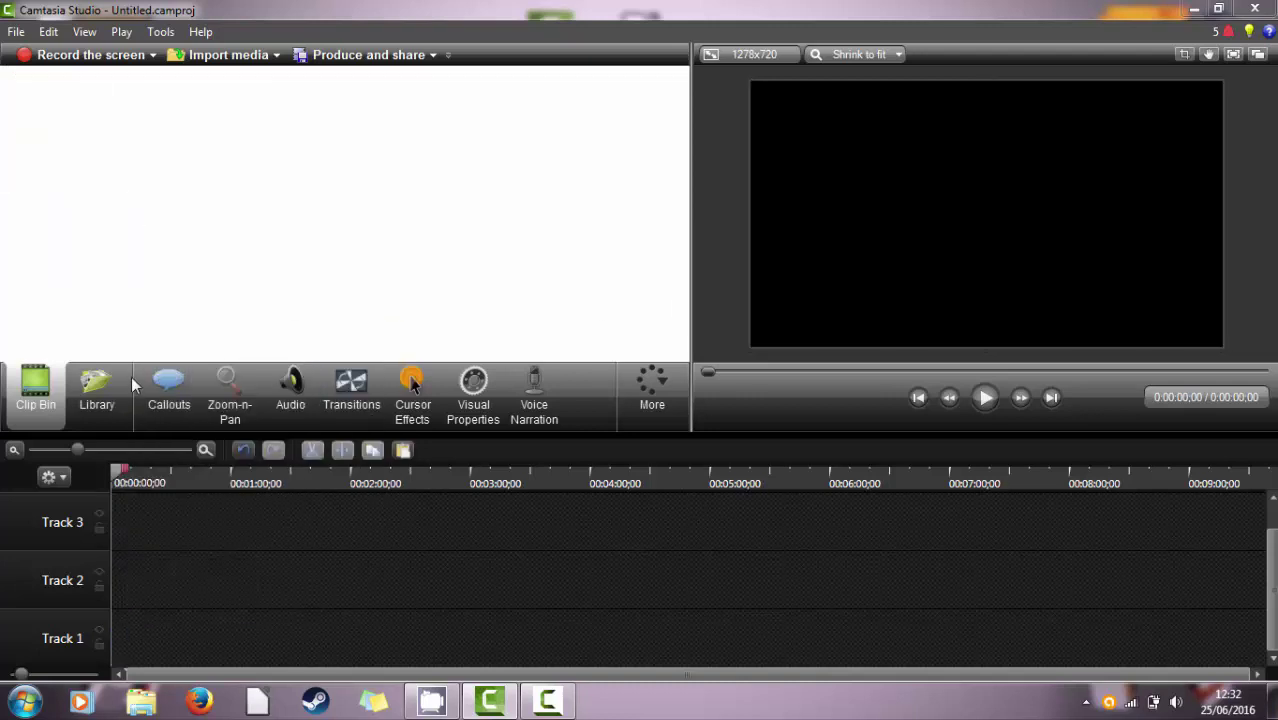
- Examine the library's media, including the Calling Lights and Crimson Complex themes and the Full Song track under Music - Aurin Bee
click(124, 388)
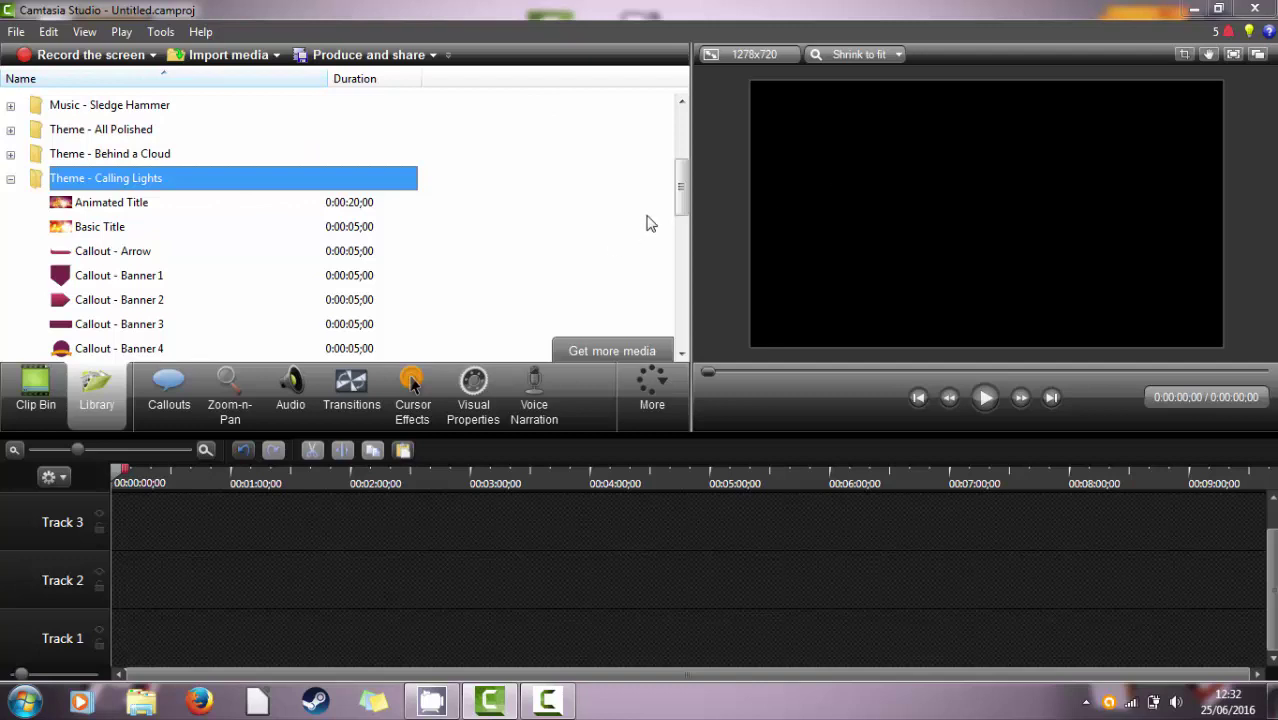
drag(681, 190, 683, 235)
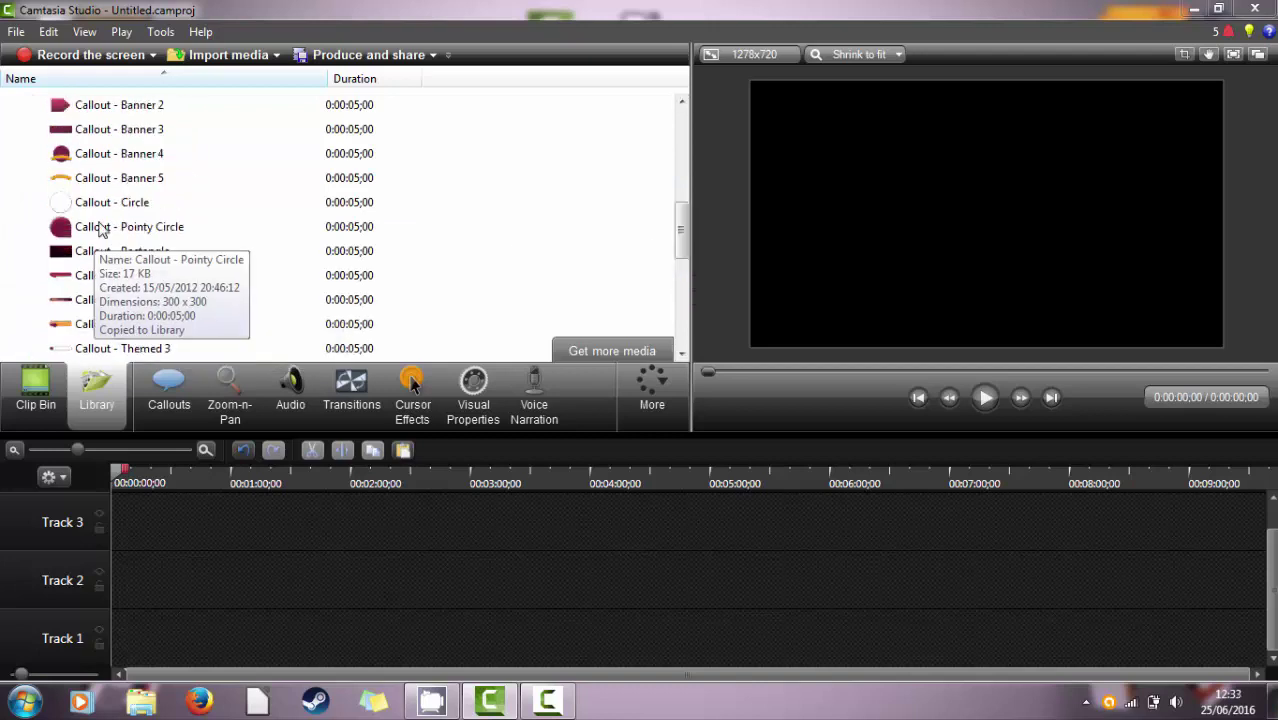
scroll(100, 240, down, 3)
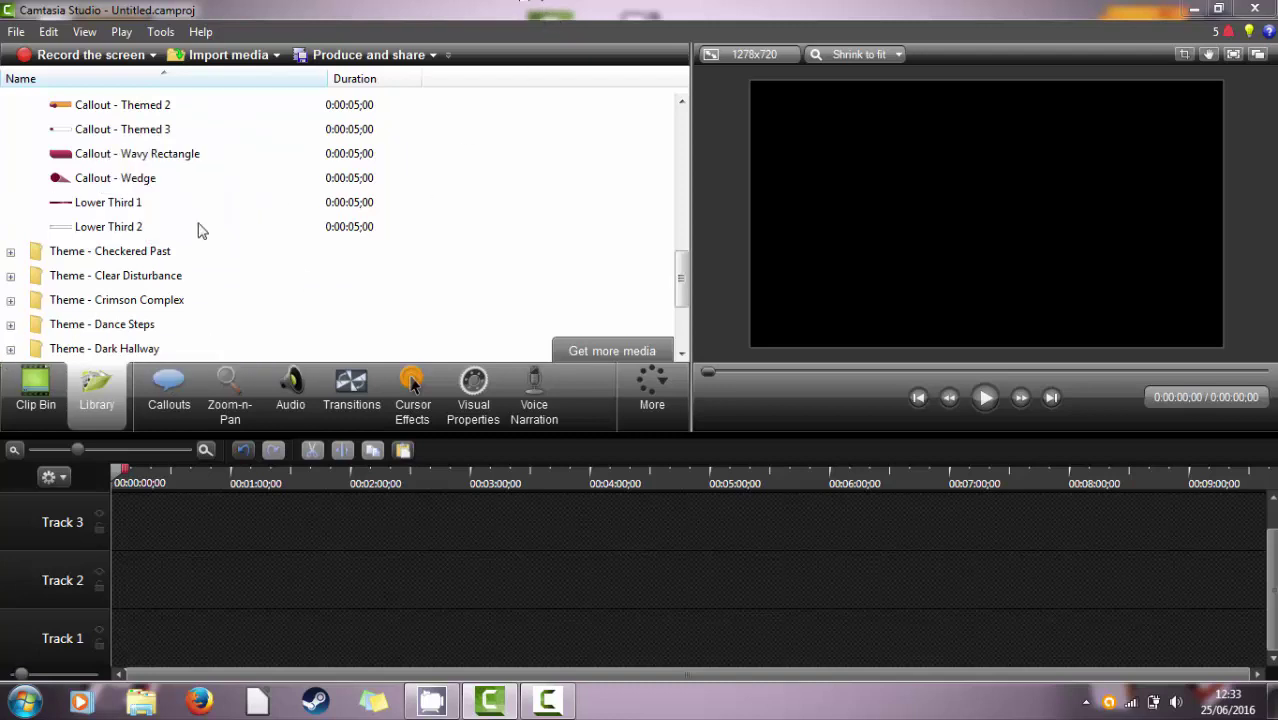
double_click(100, 302)
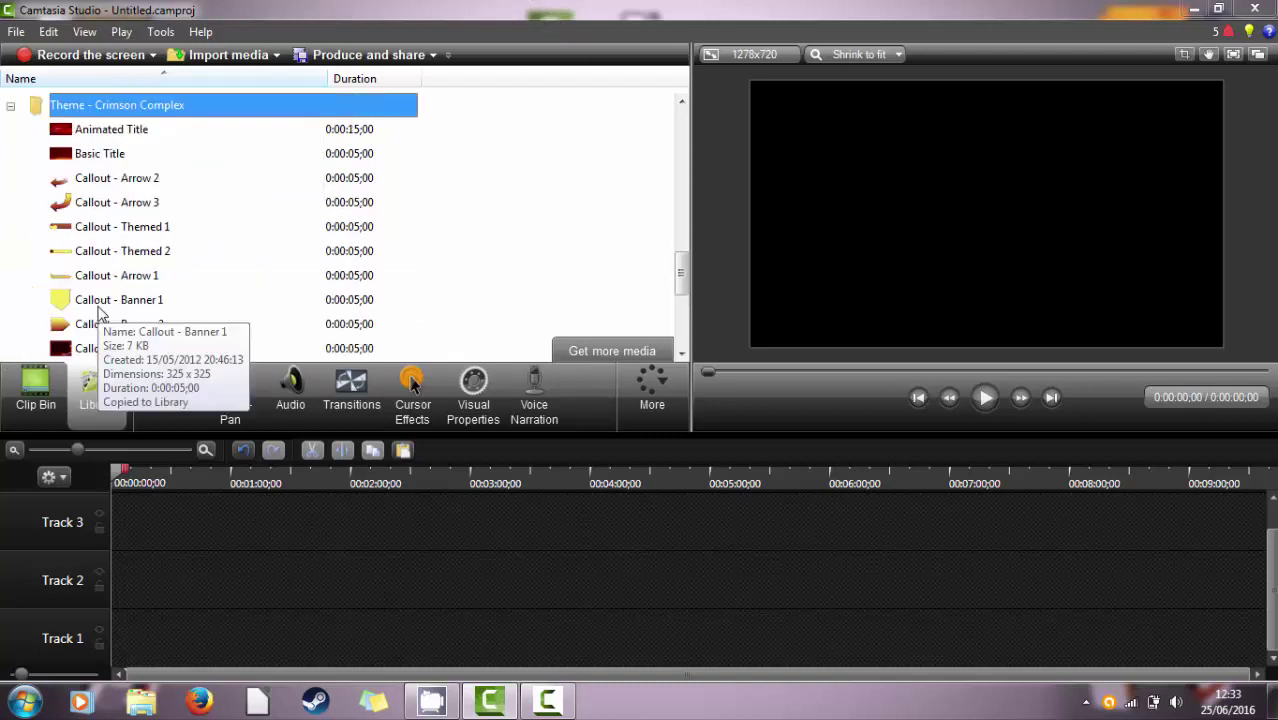
scroll(106, 145, up, 3)
scroll(105, 148, up, 15)
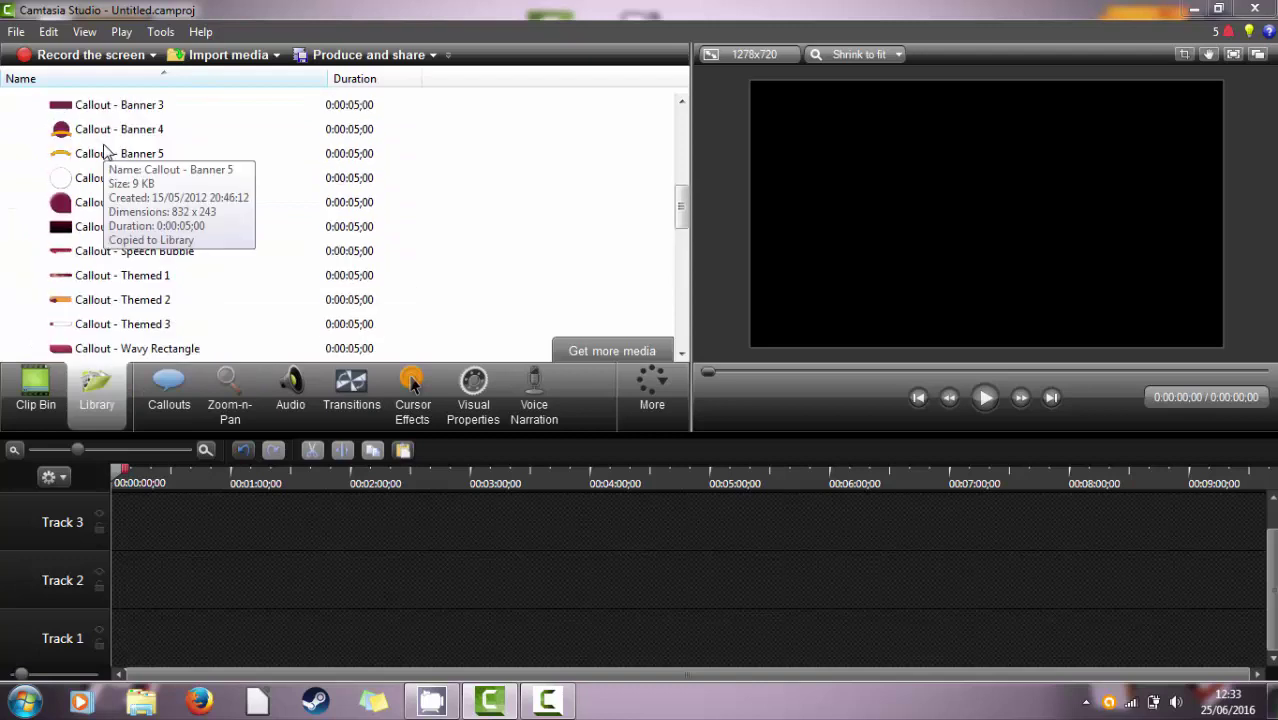
double_click(100, 130)
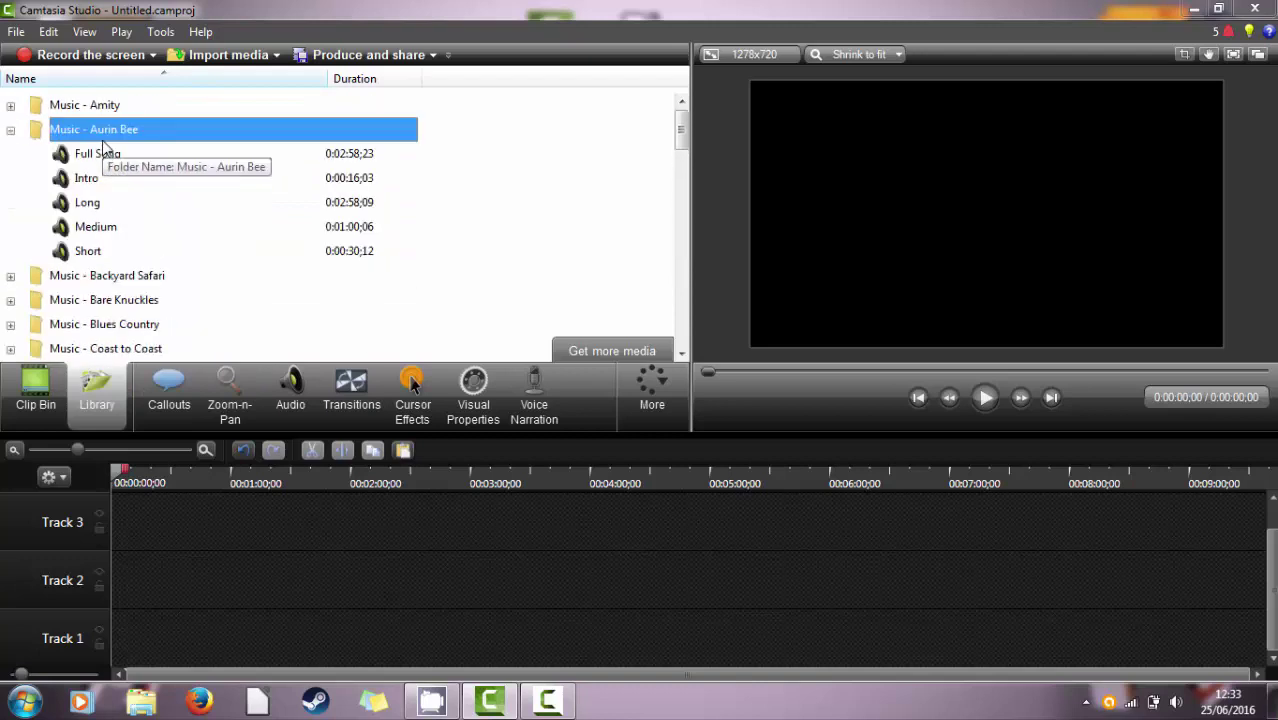
click(113, 160)
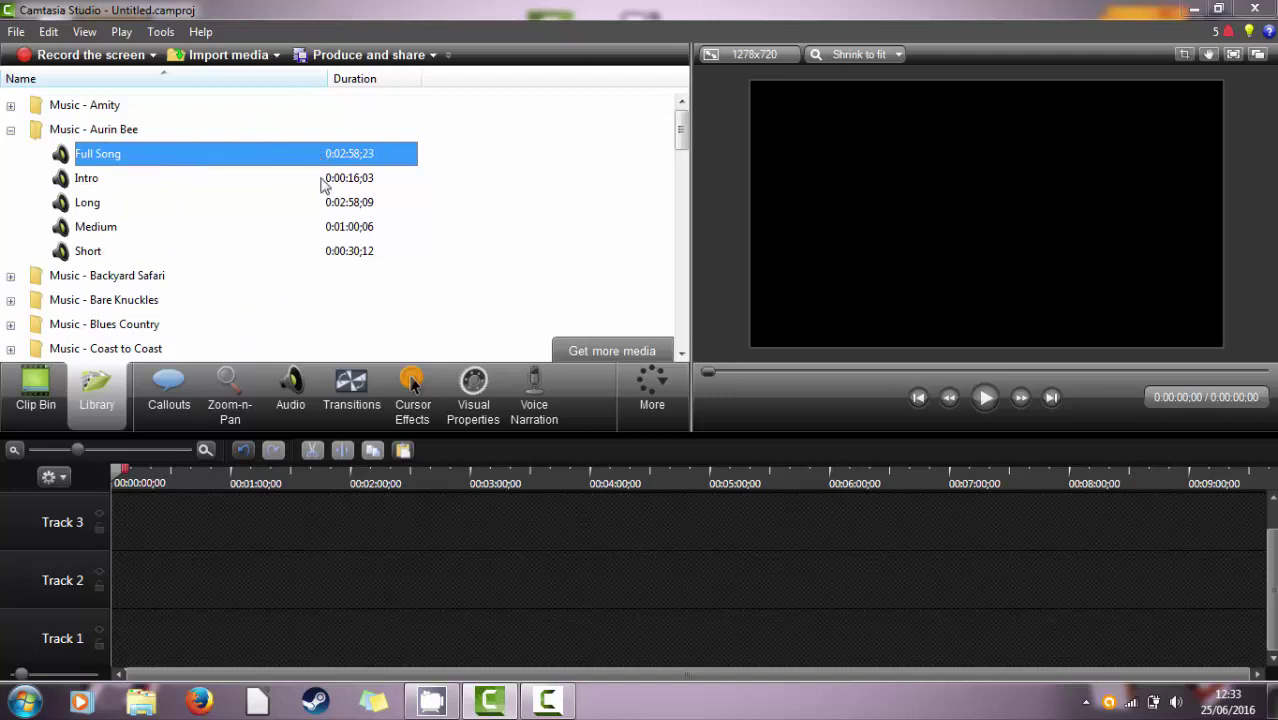
- Add a circle callout and enlarge it into a wide ellipse covering most of the canvas
click(180, 408)
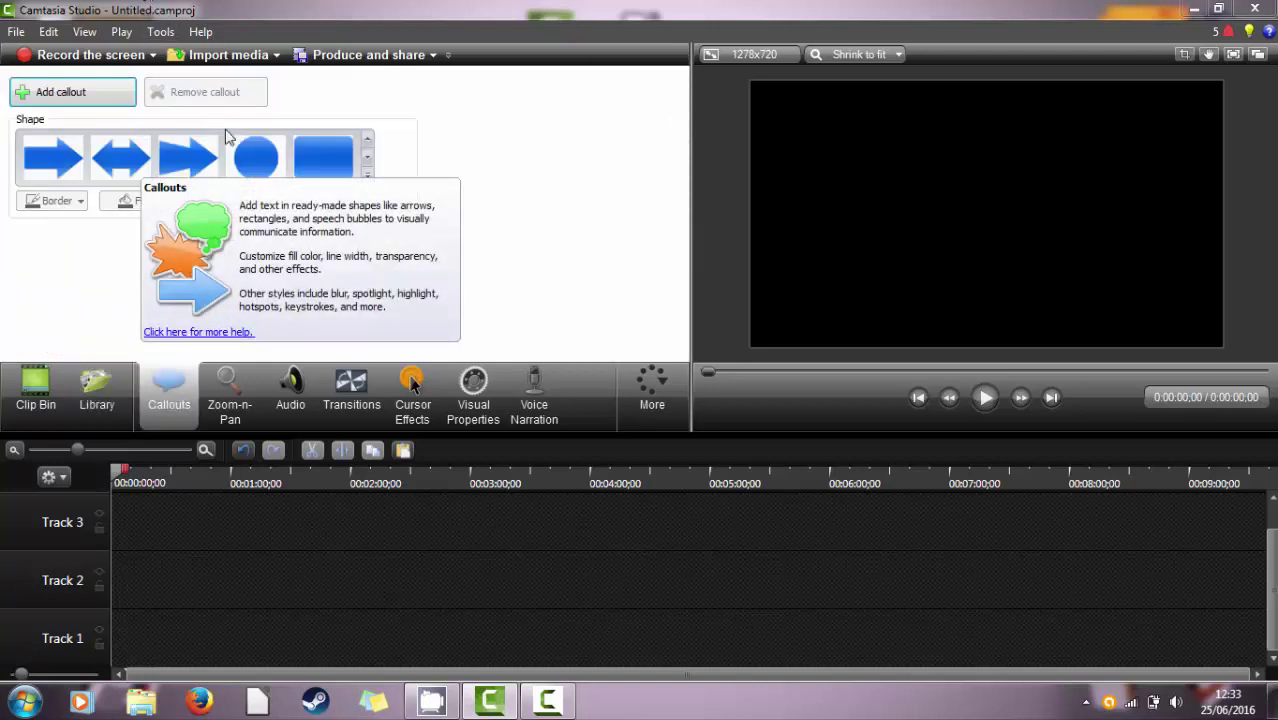
click(322, 155)
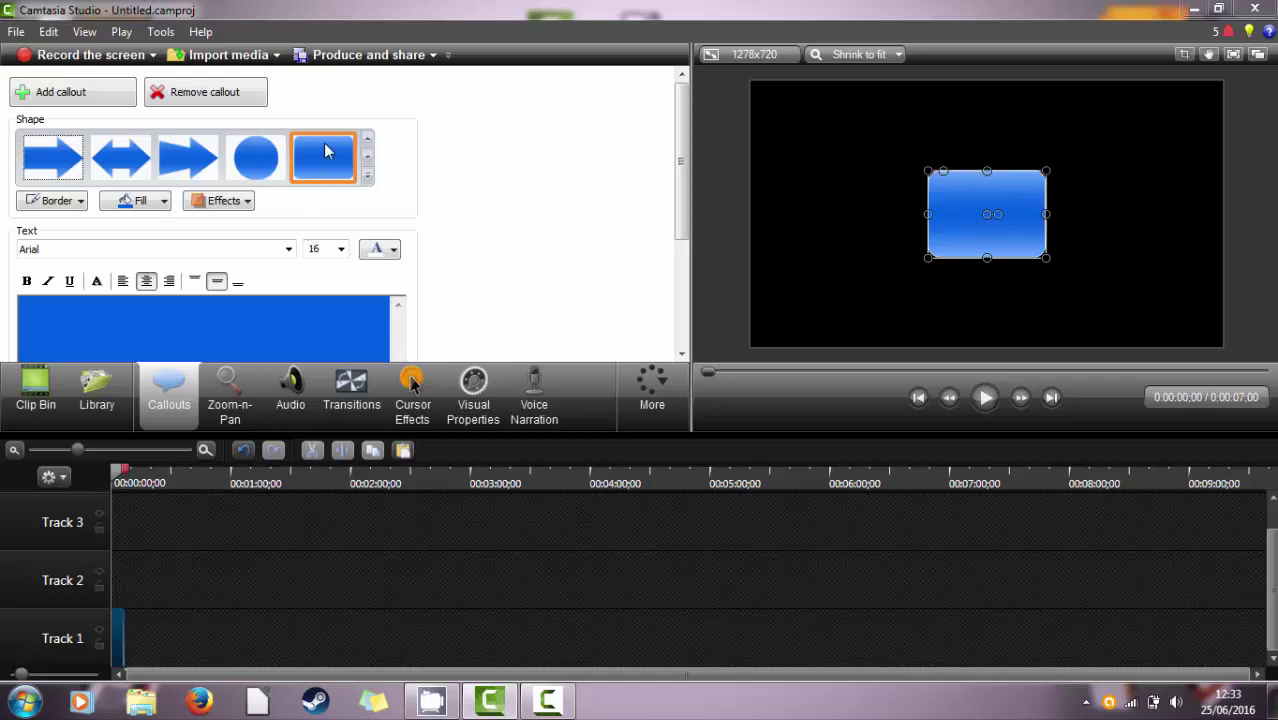
click(258, 157)
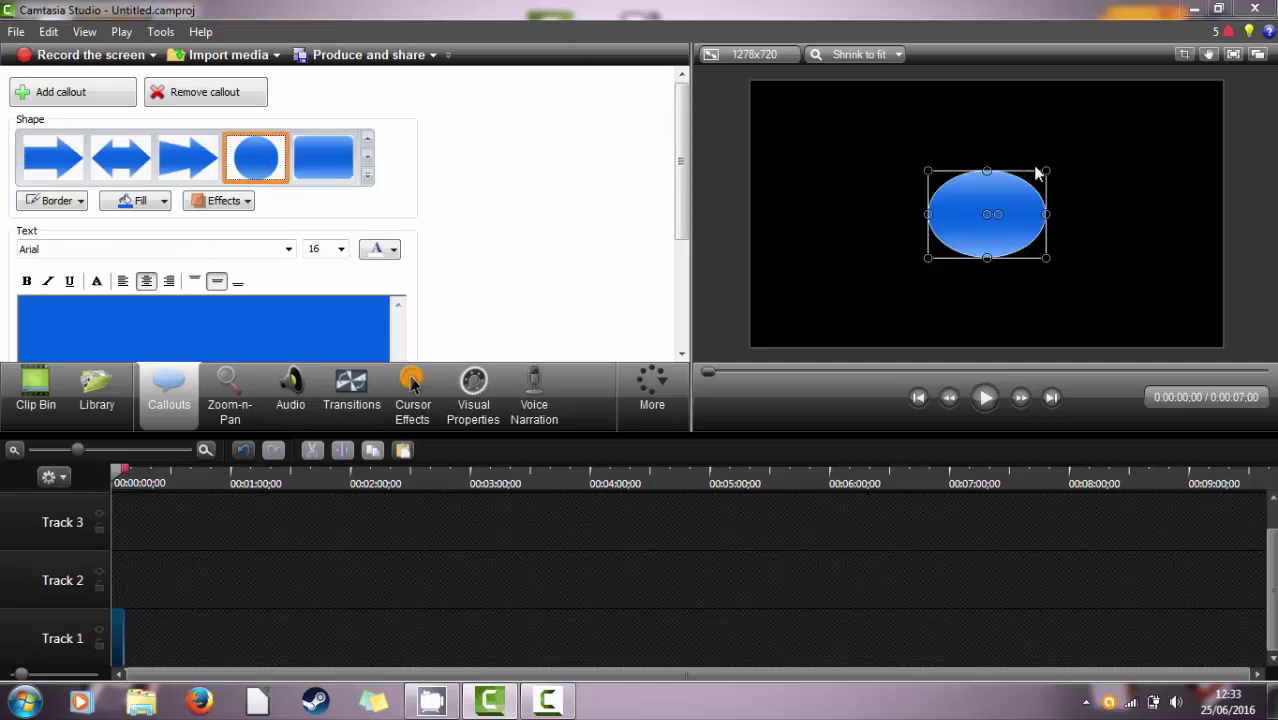
drag(1045, 170, 1160, 106)
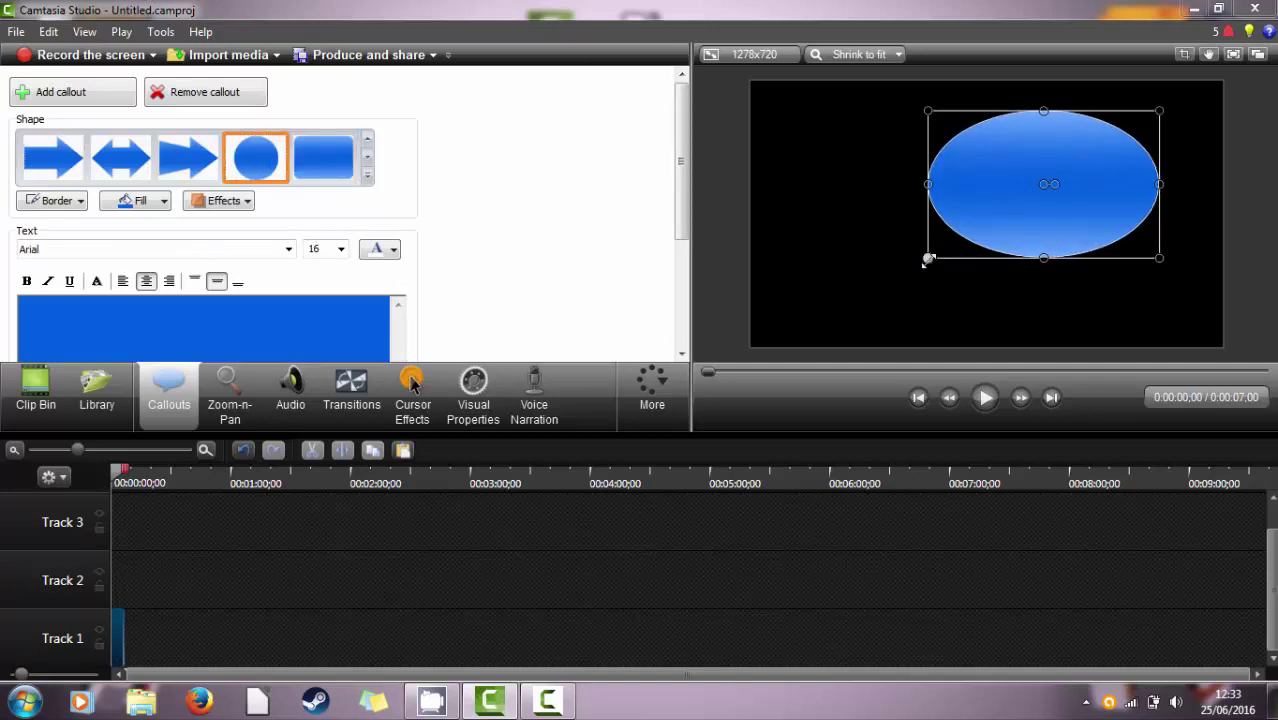
drag(928, 259, 842, 335)
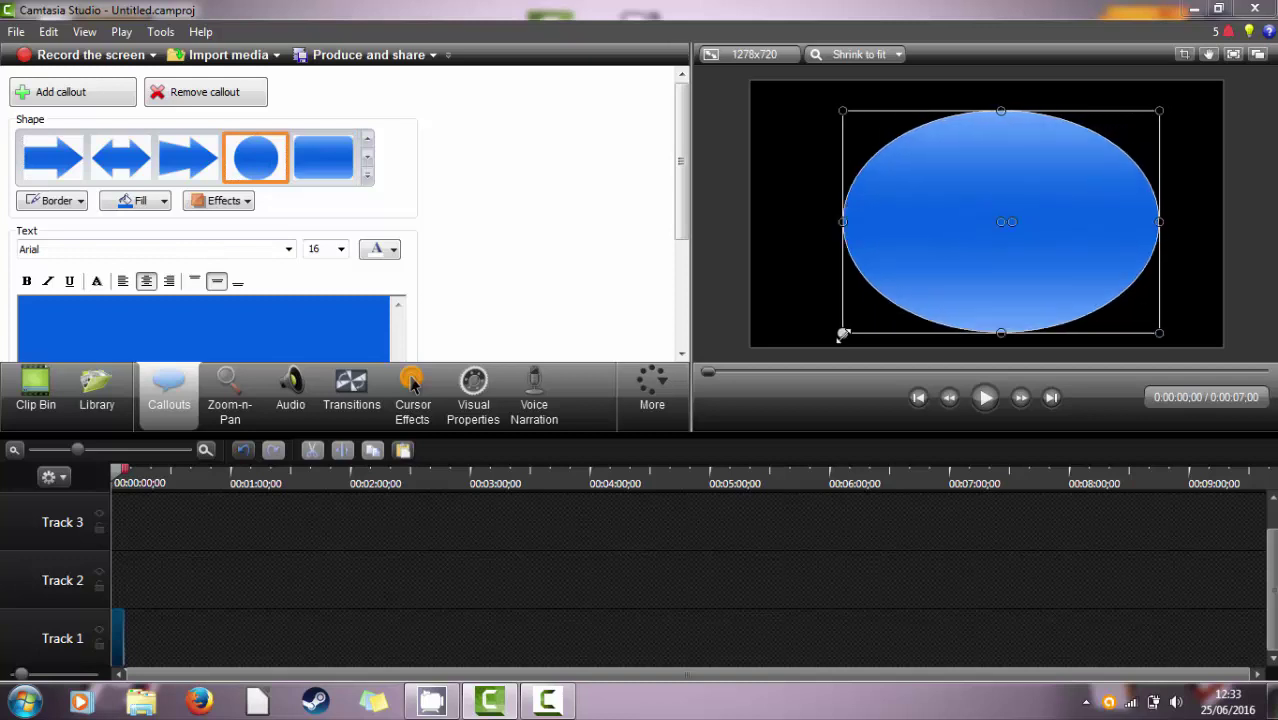
- Give the ellipse callout an orange fill and a light blue border
click(160, 203)
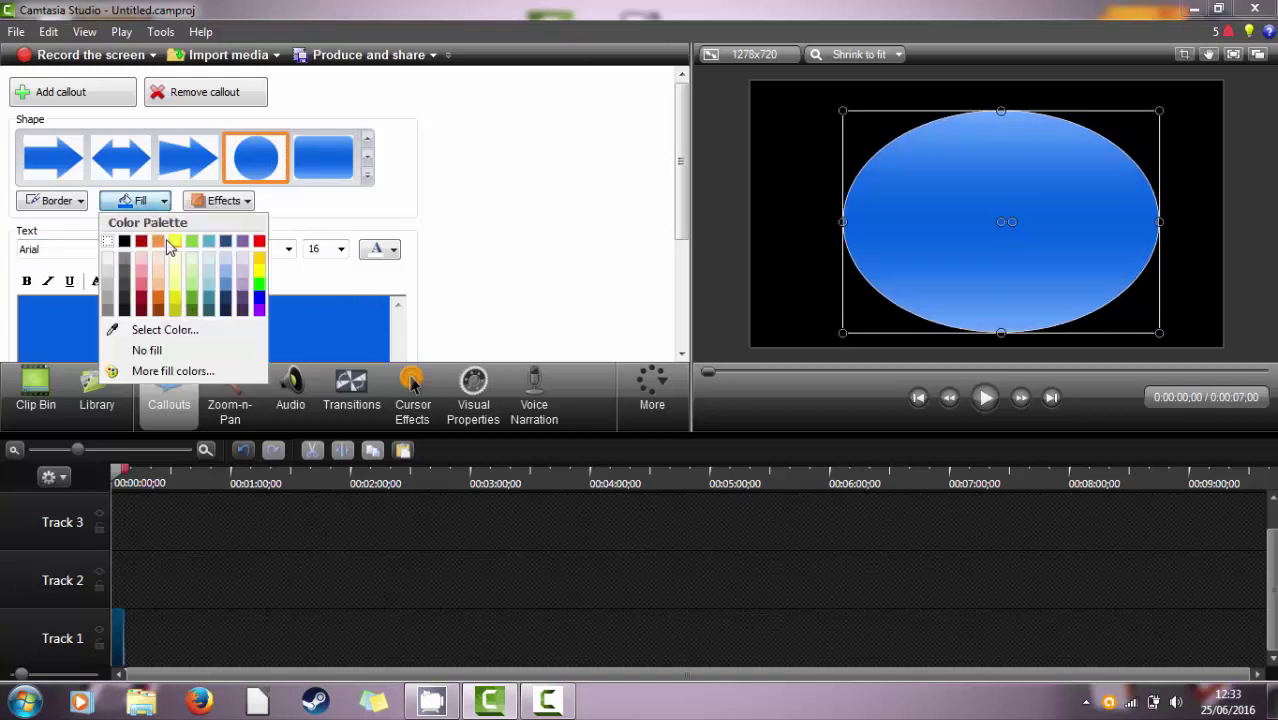
click(162, 242)
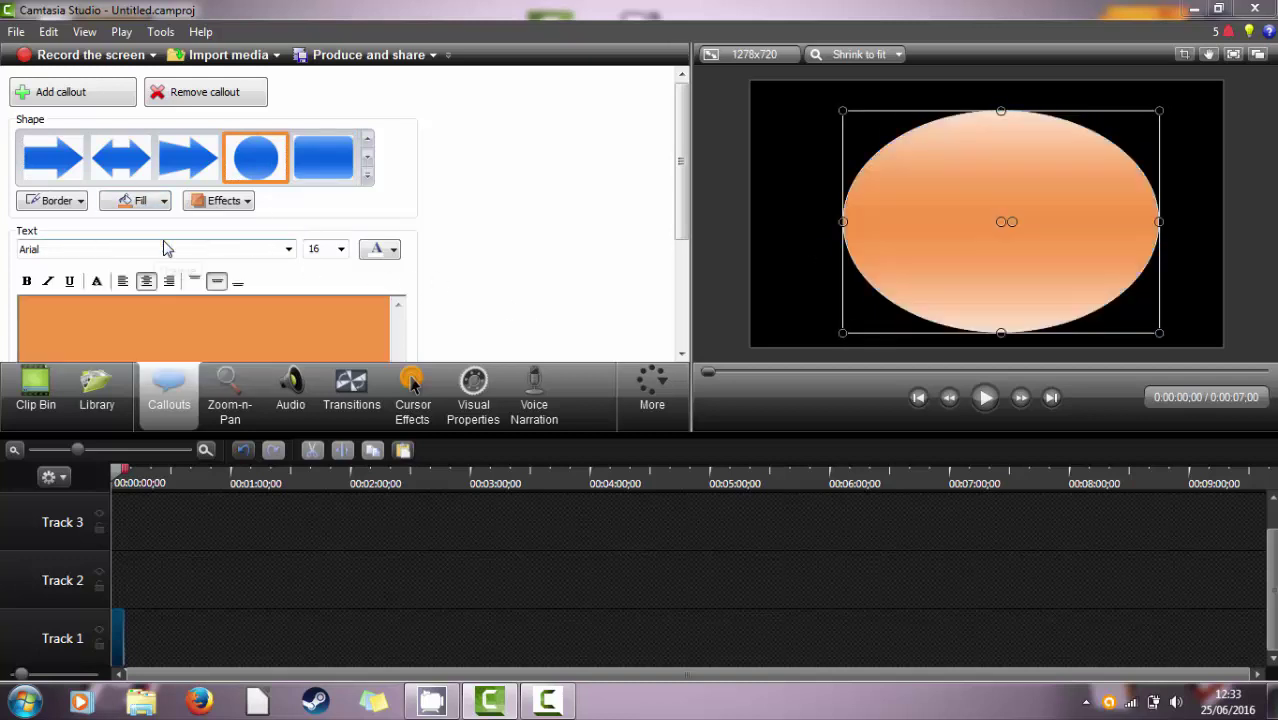
click(57, 203)
click(45, 250)
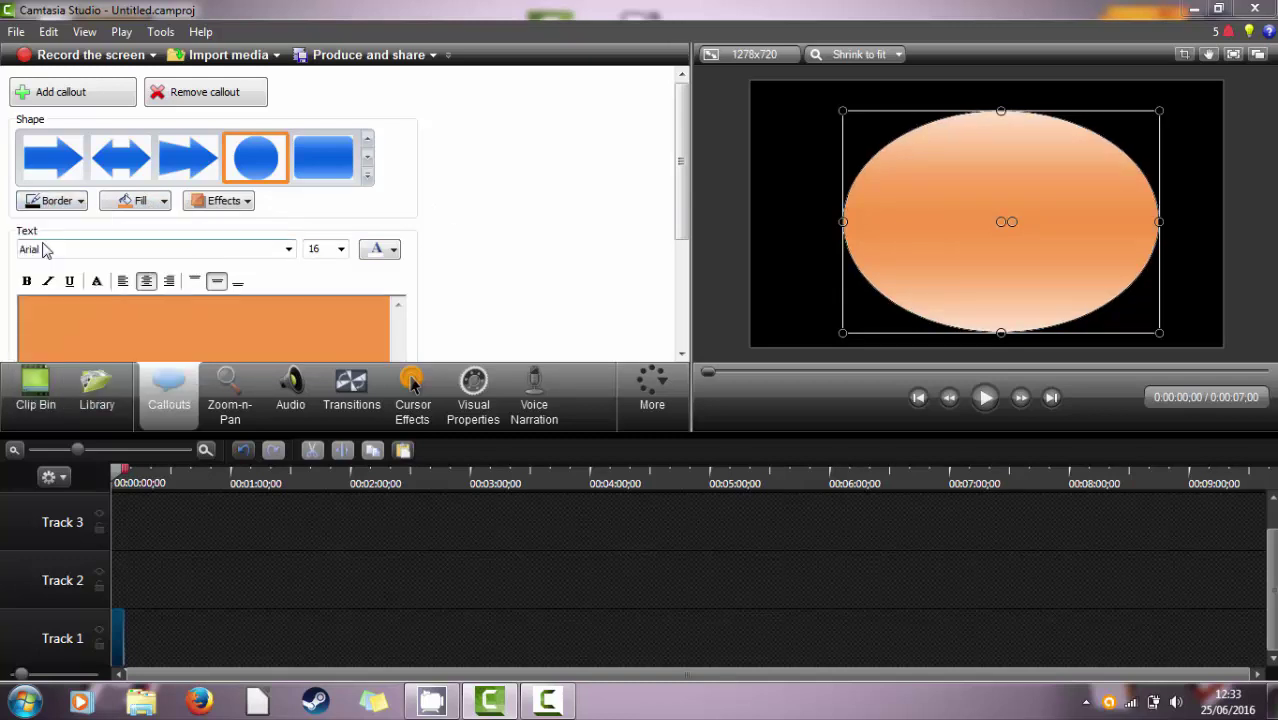
click(65, 205)
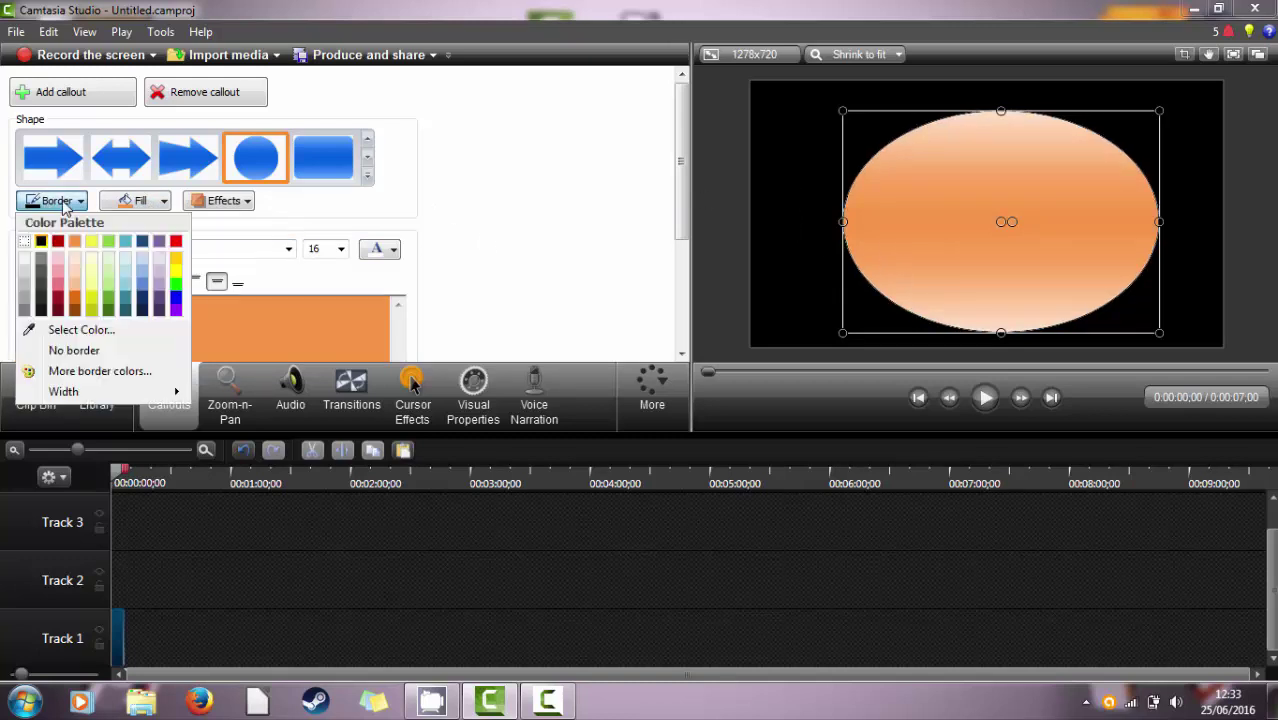
click(22, 252)
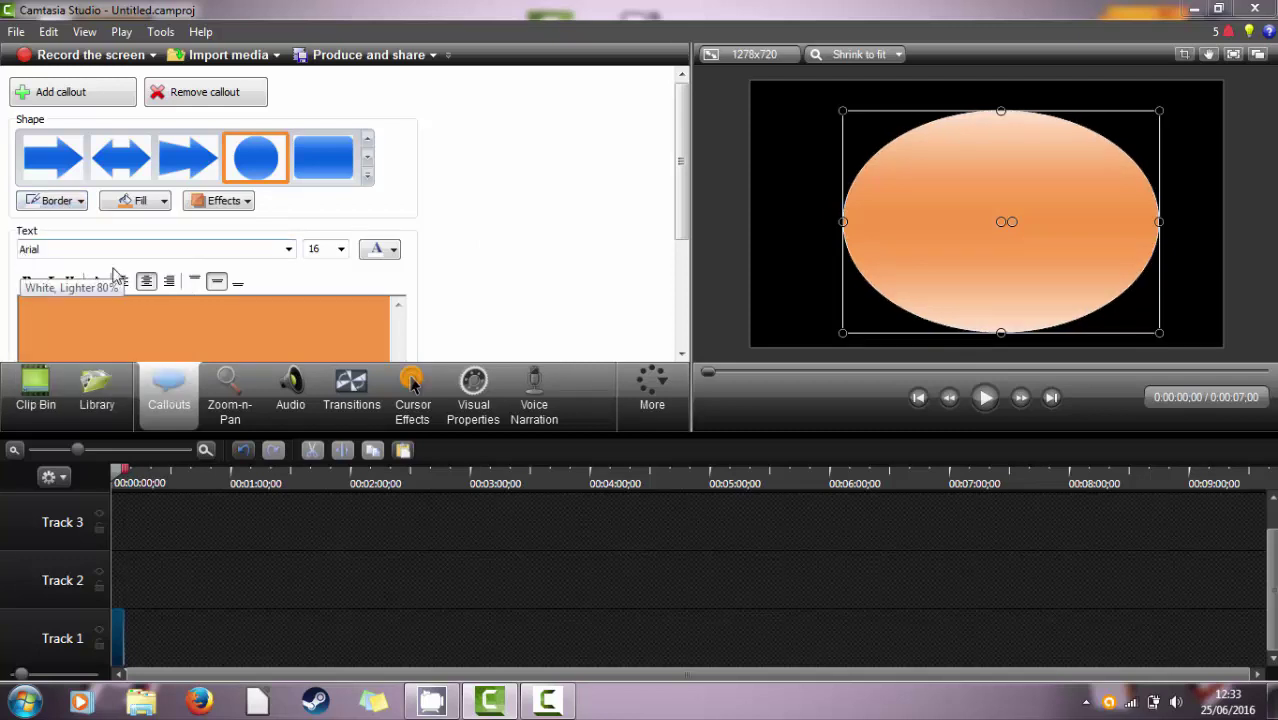
click(80, 204)
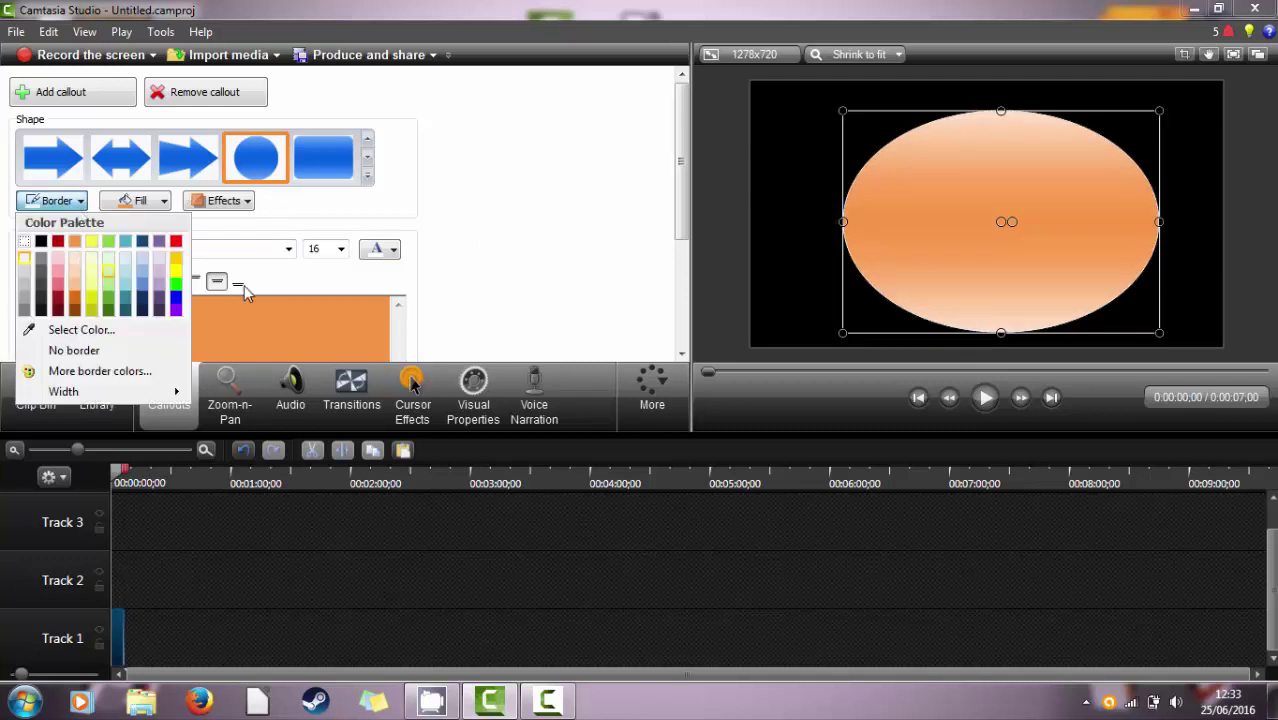
click(133, 268)
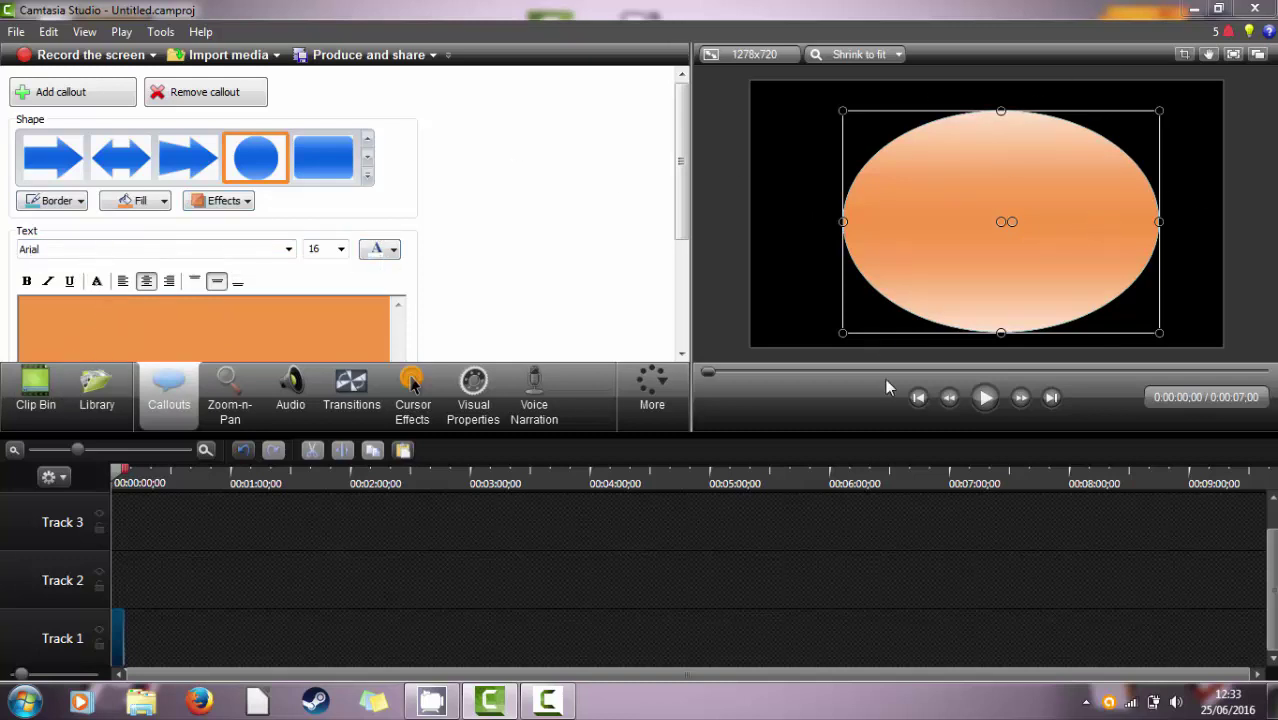
- Try to set the callout's font to Arial CYR
click(270, 249)
click(100, 341)
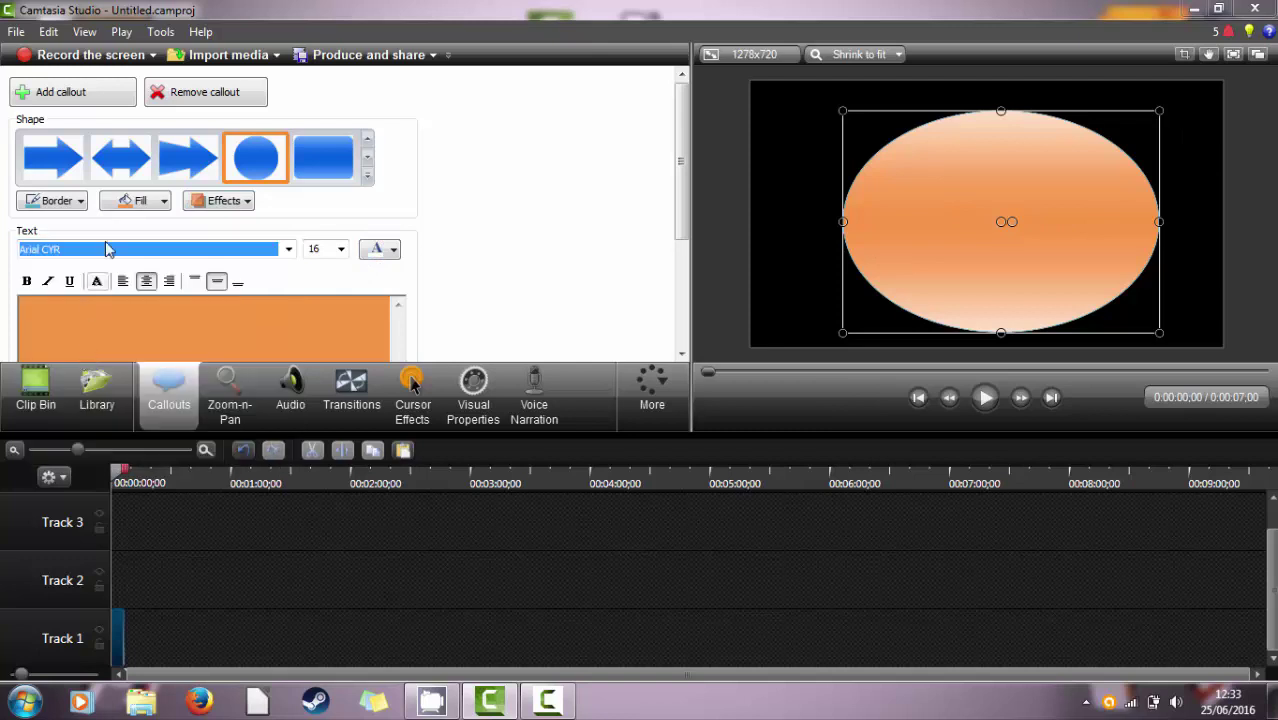
- Enter the text TUTO in the ellipse callout and set its font size to 72
click(232, 332)
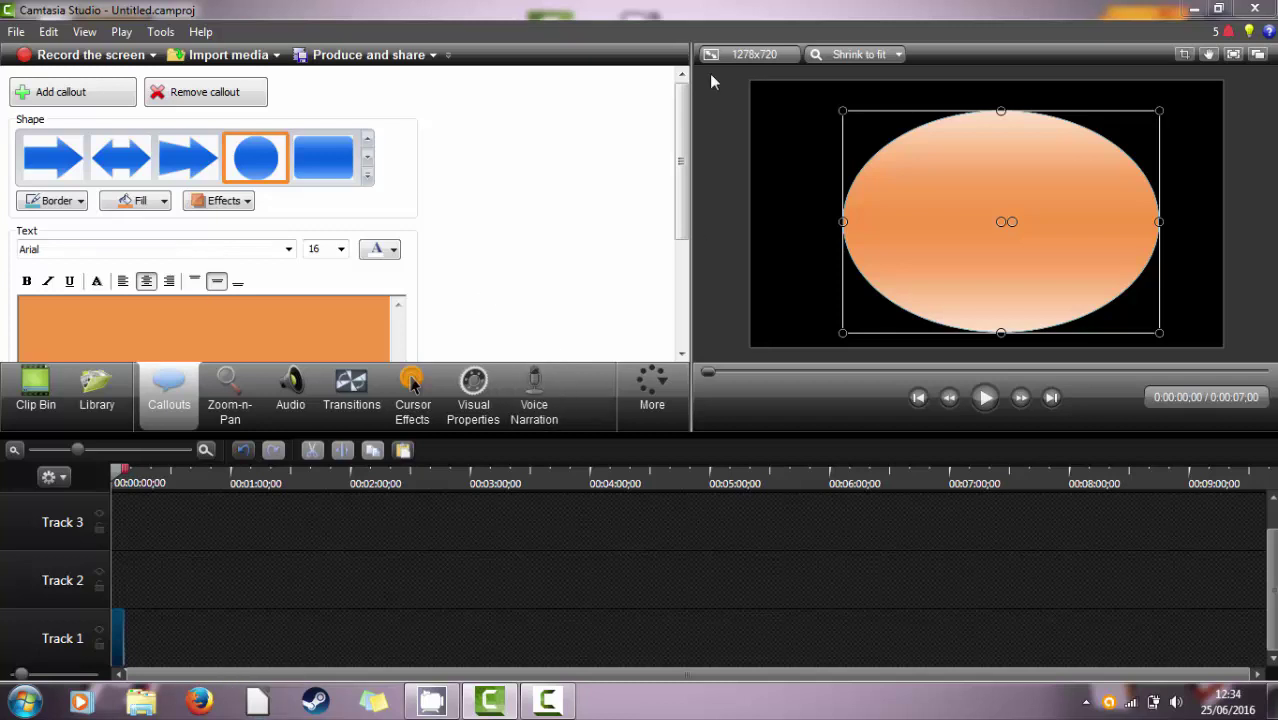
scroll(615, 160, down, 2)
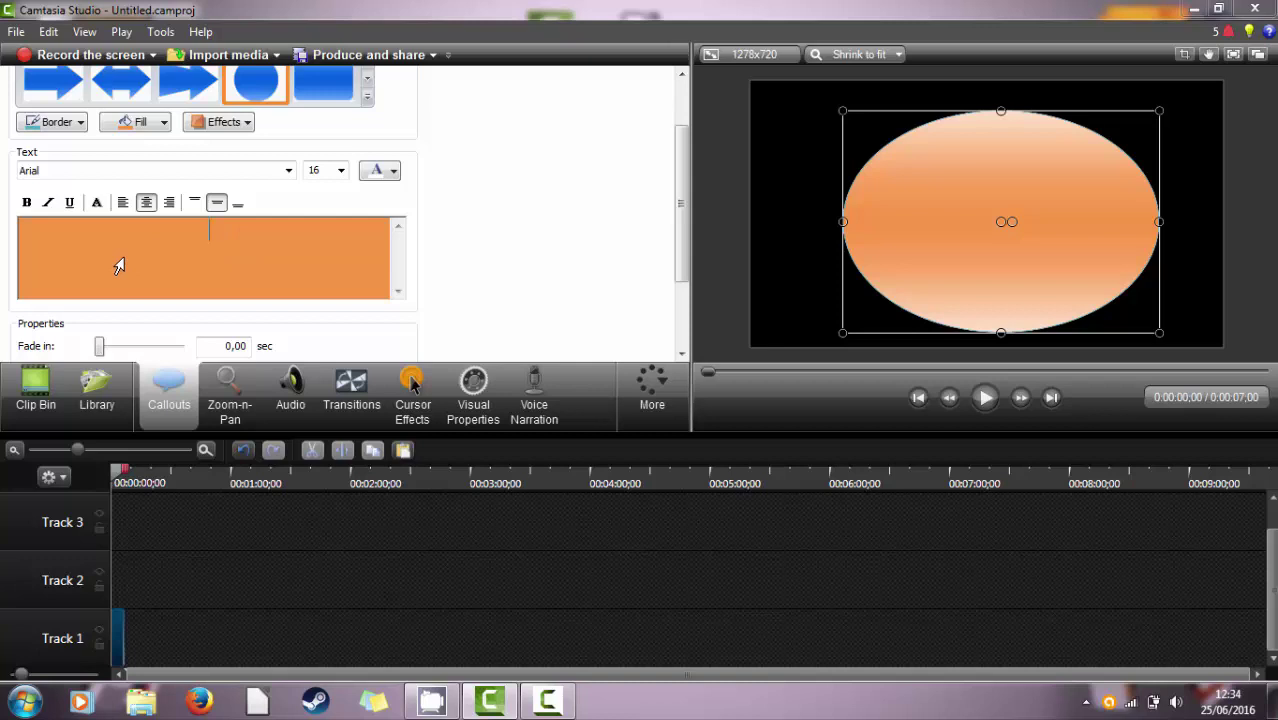
text(TUTO)
double_click(232, 230)
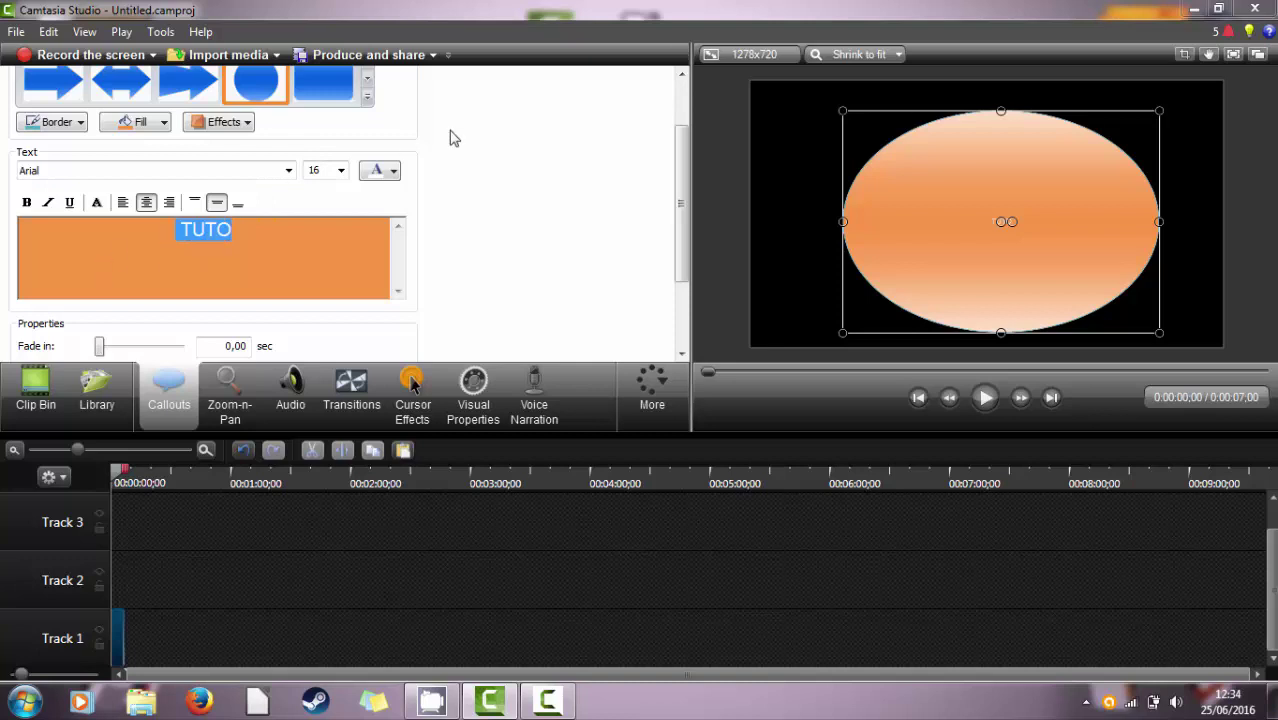
click(340, 171)
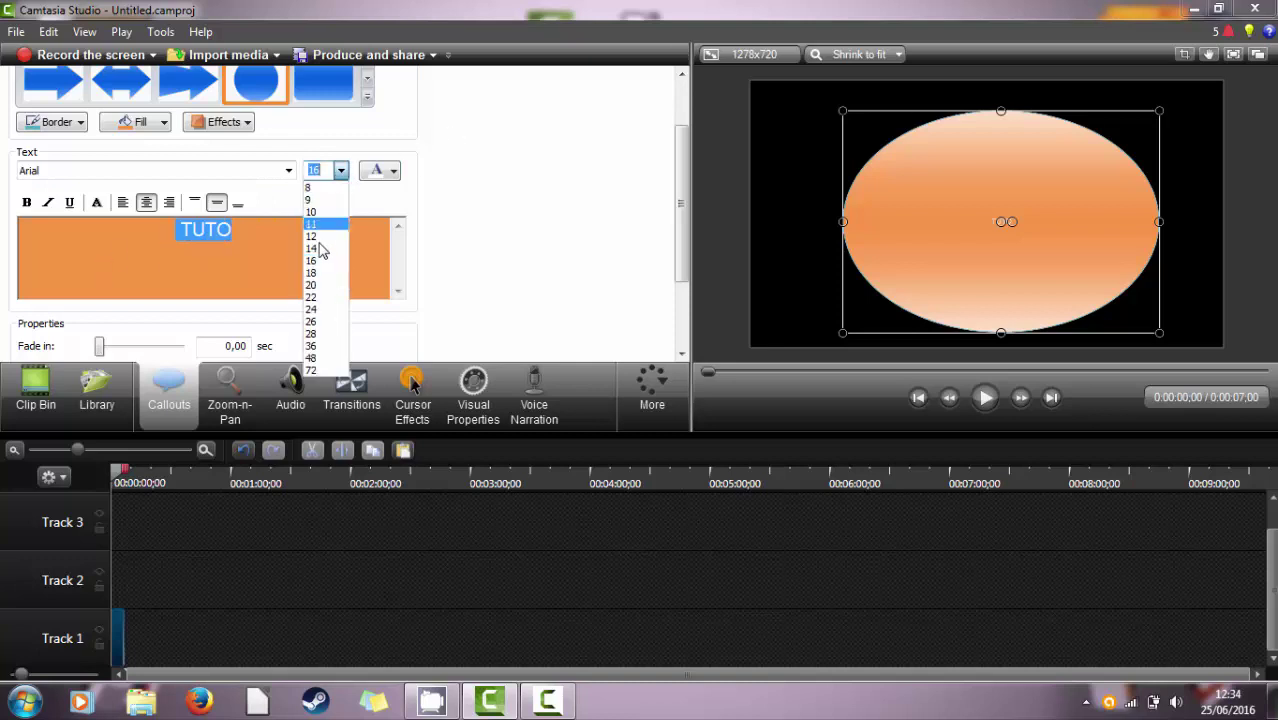
click(332, 371)
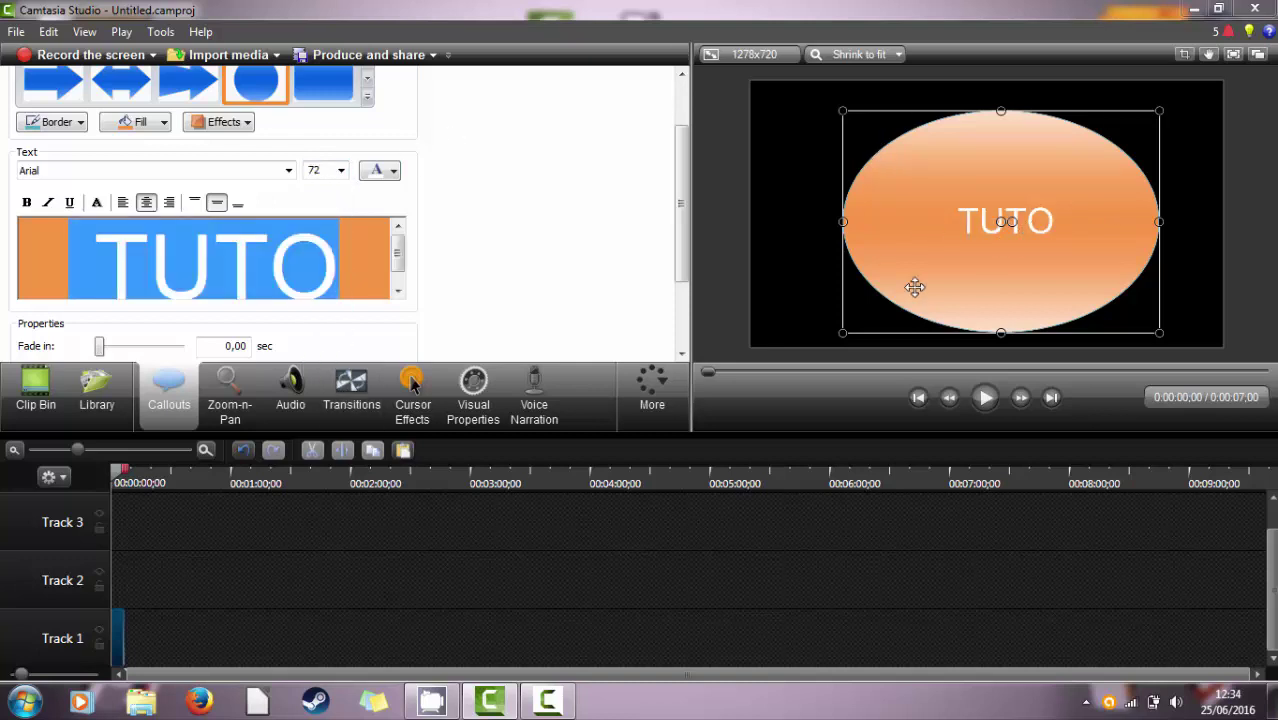
- Try black on the TUTO text and settle on red as its color
click(395, 172)
click(389, 204)
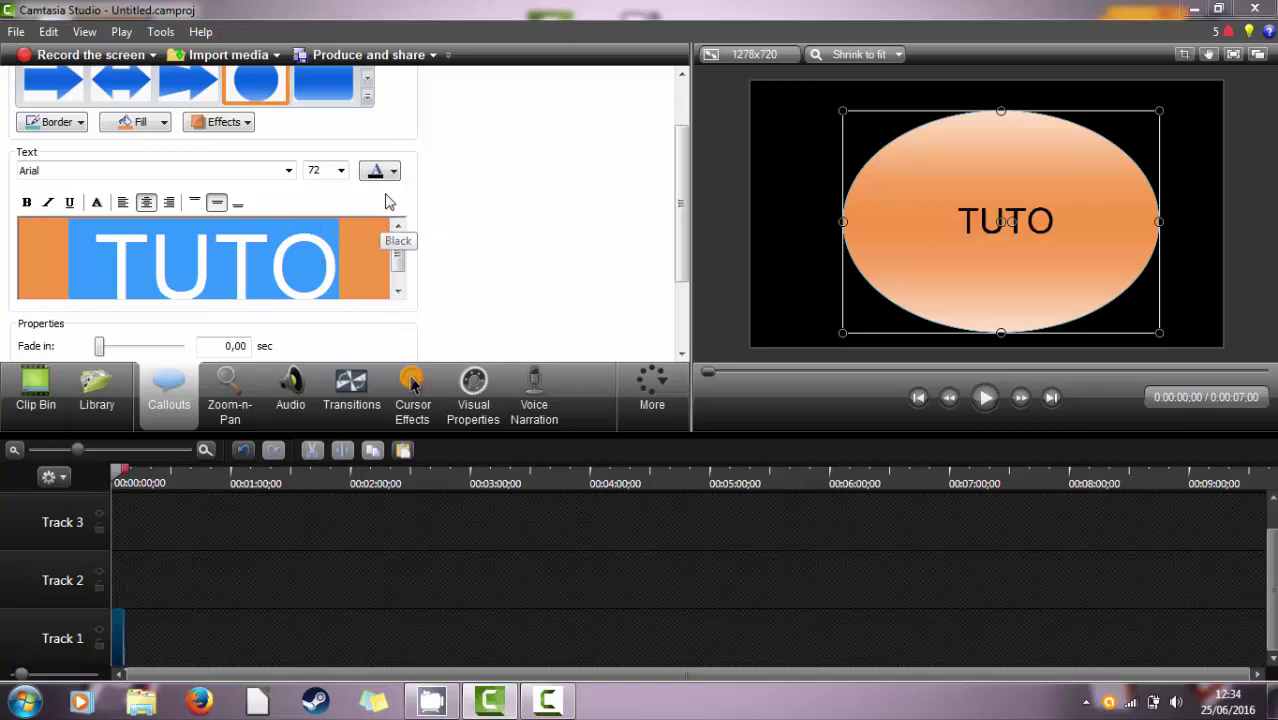
click(394, 172)
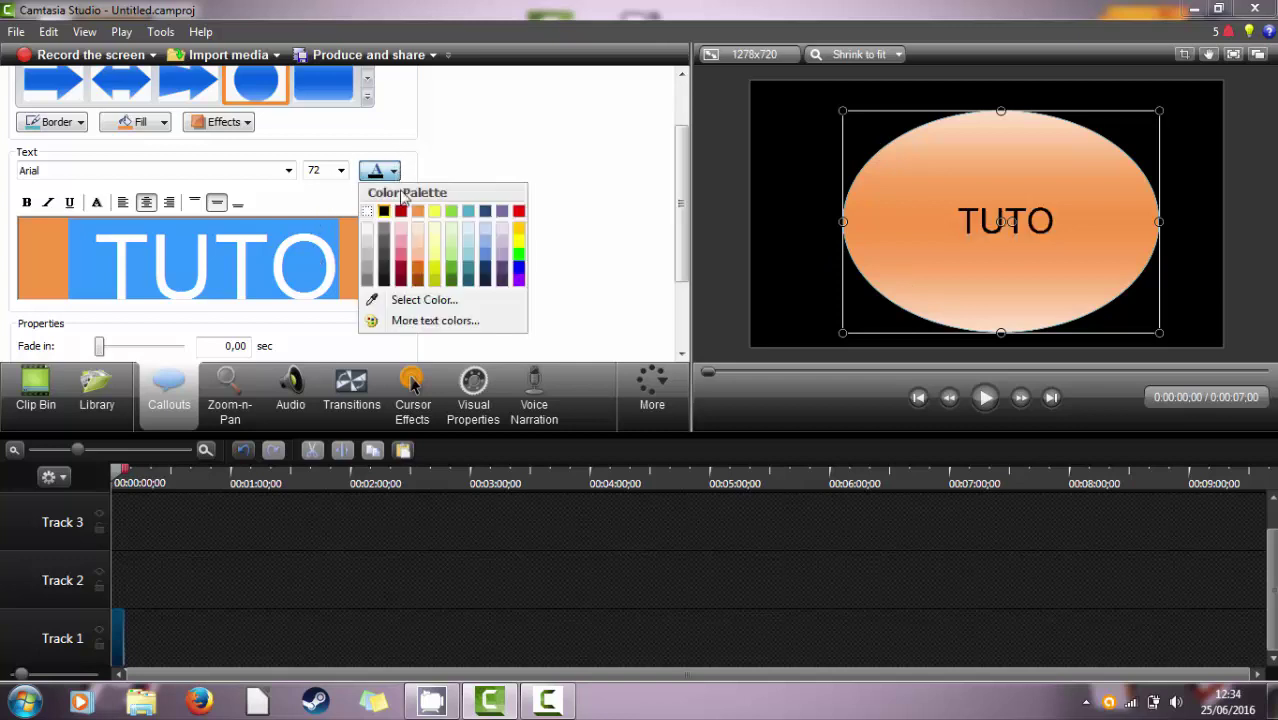
click(518, 213)
scroll(370, 285, down, 1)
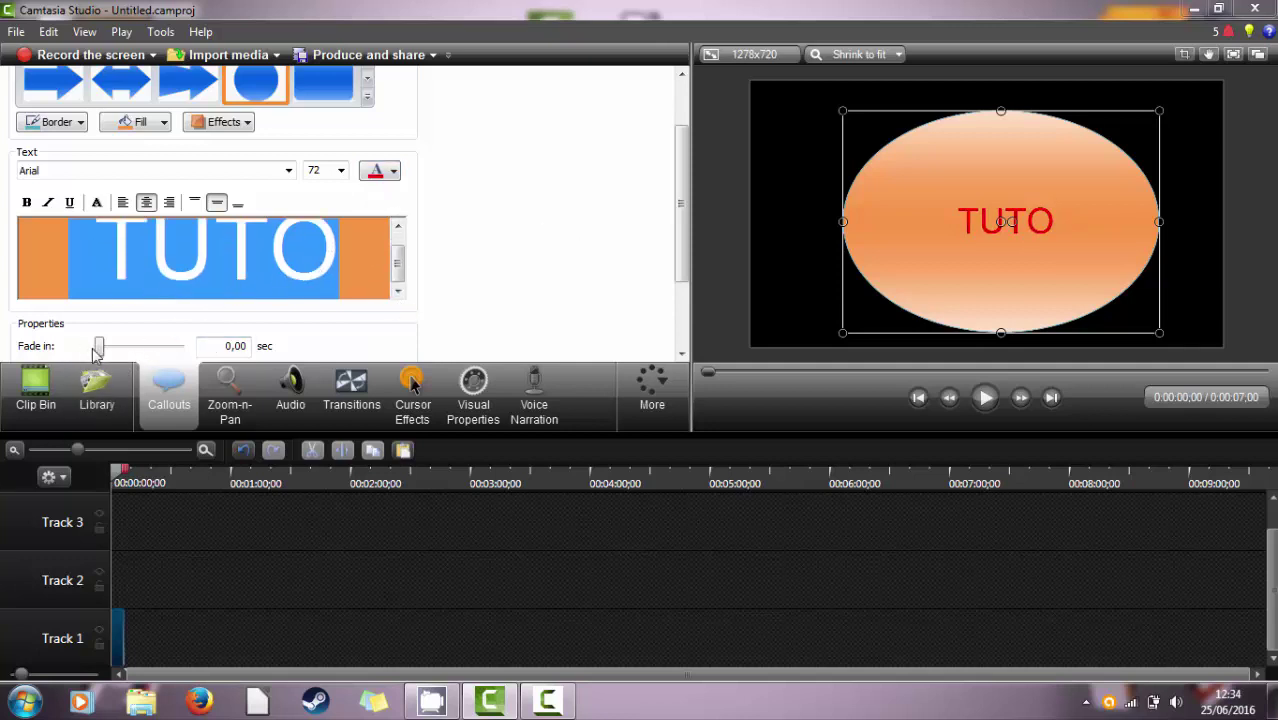
- Set the fade-in of the TUTO ellipse callout to 0.57 seconds
drag(100, 347, 52, 342)
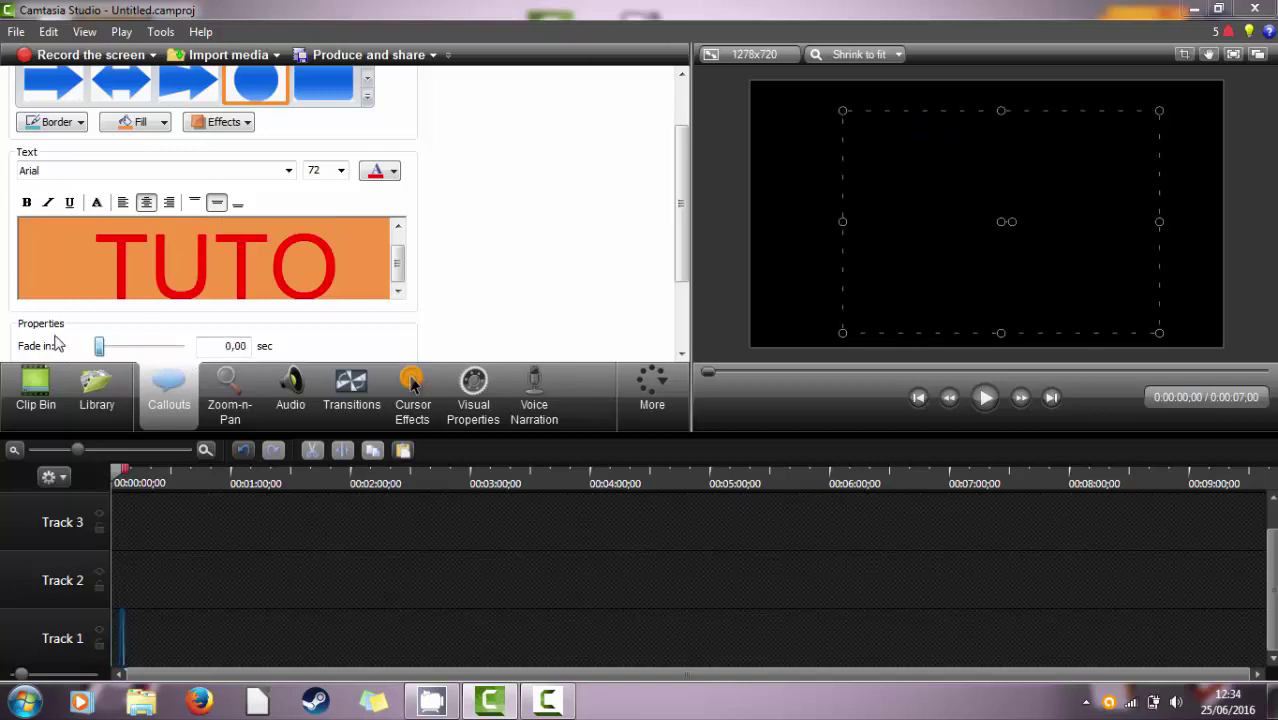
click(314, 224)
right_click(924, 263)
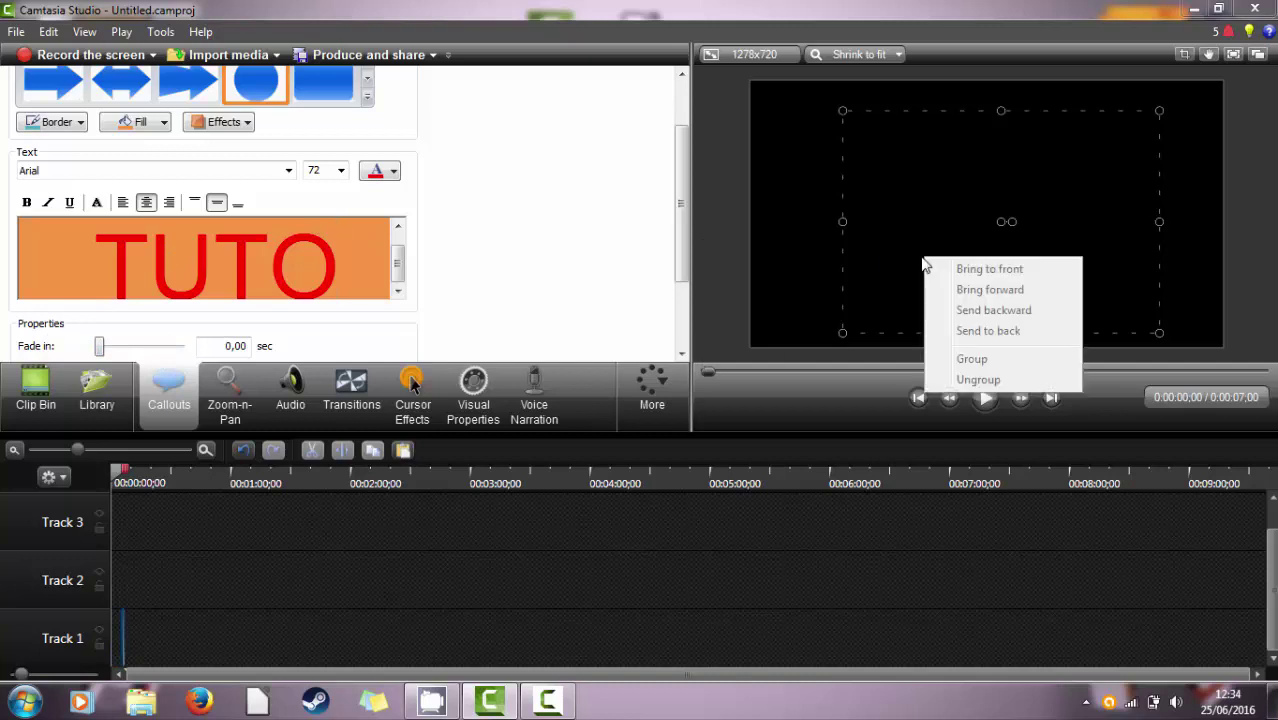
click(693, 183)
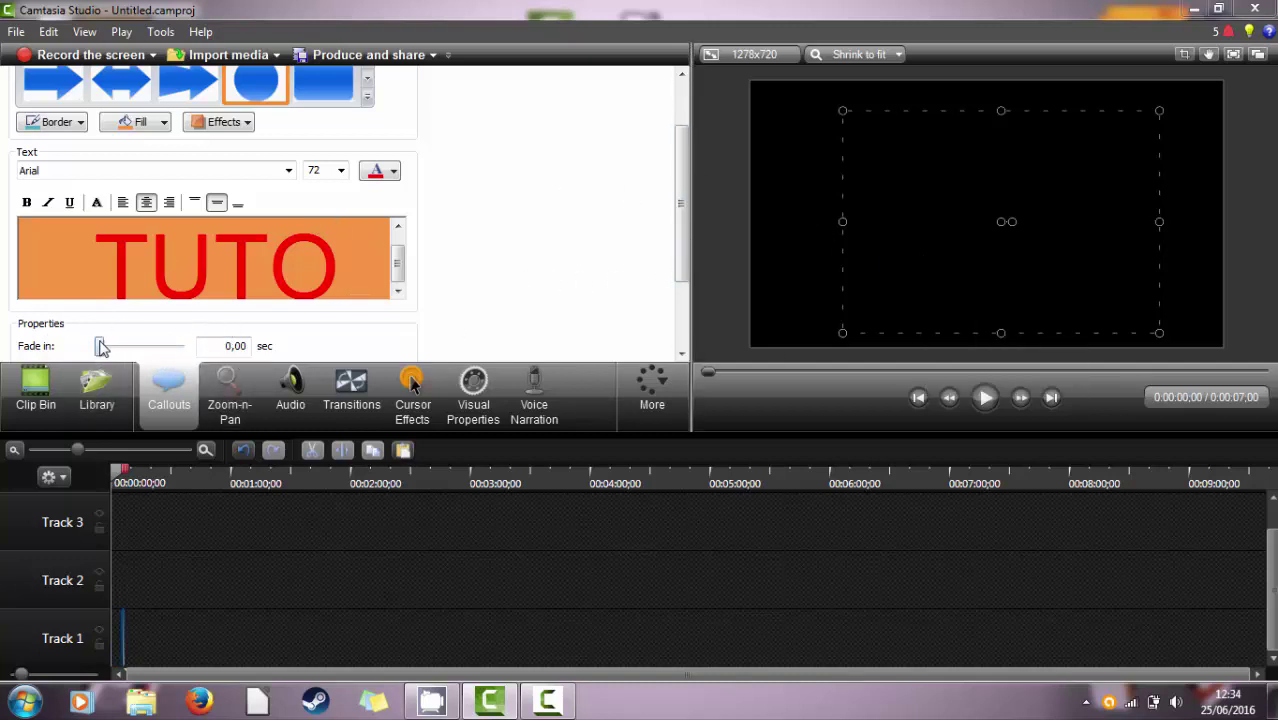
drag(99, 346, 109, 351)
mouse_move(682, 240)
mouse_down()
mouse_move(676, 208)
mouse_move(687, 258)
mouse_up()
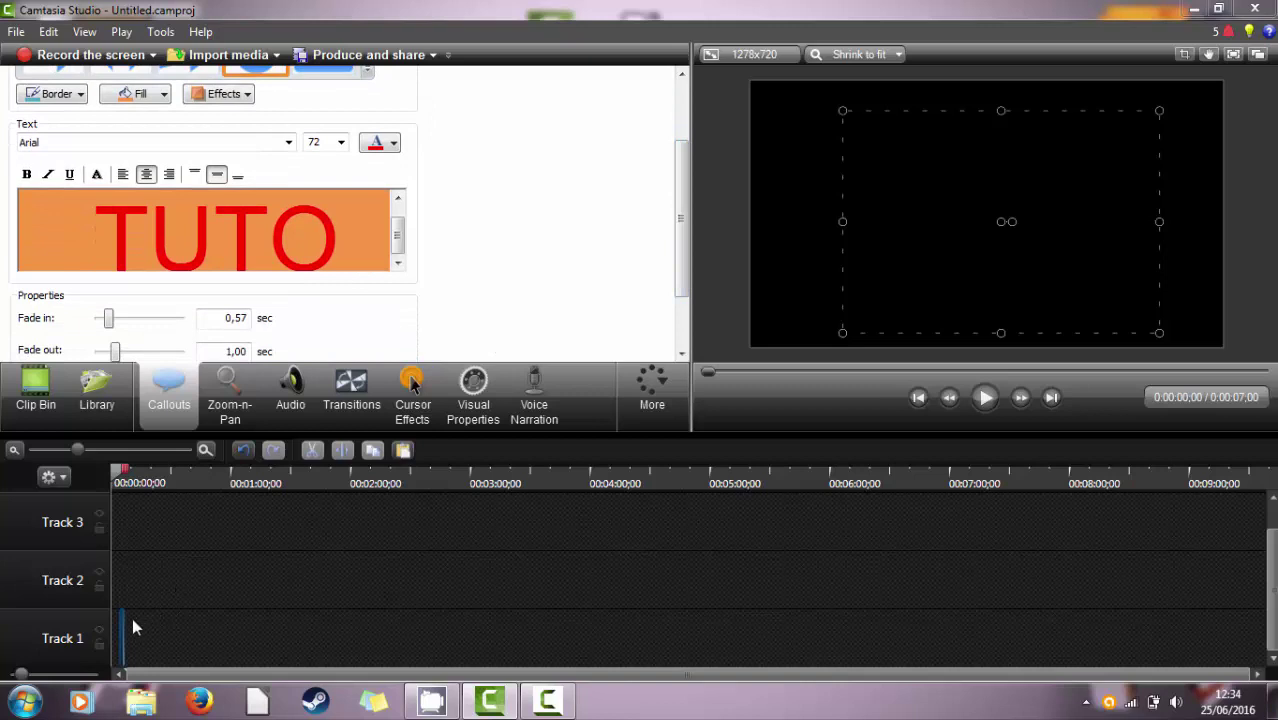
- Extend the ellipse callout on Track 1 to a duration of about 6 minutes 7 seconds
click(118, 633)
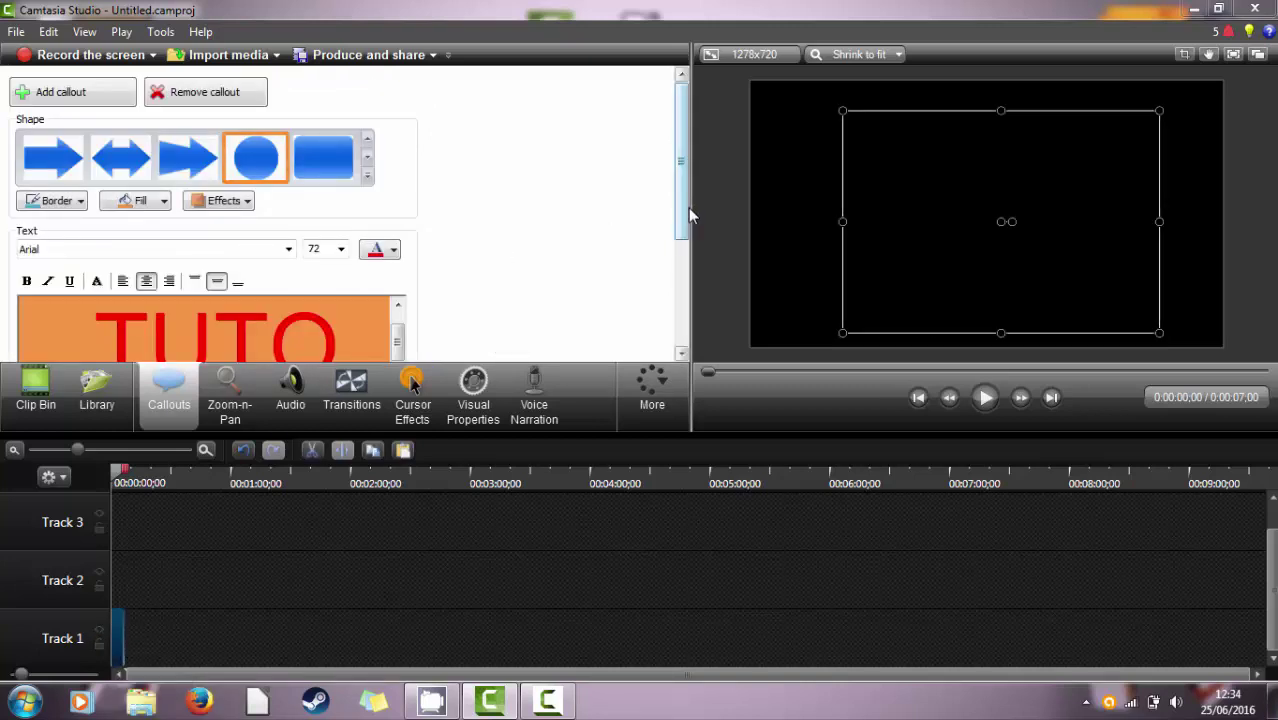
drag(684, 207, 632, 315)
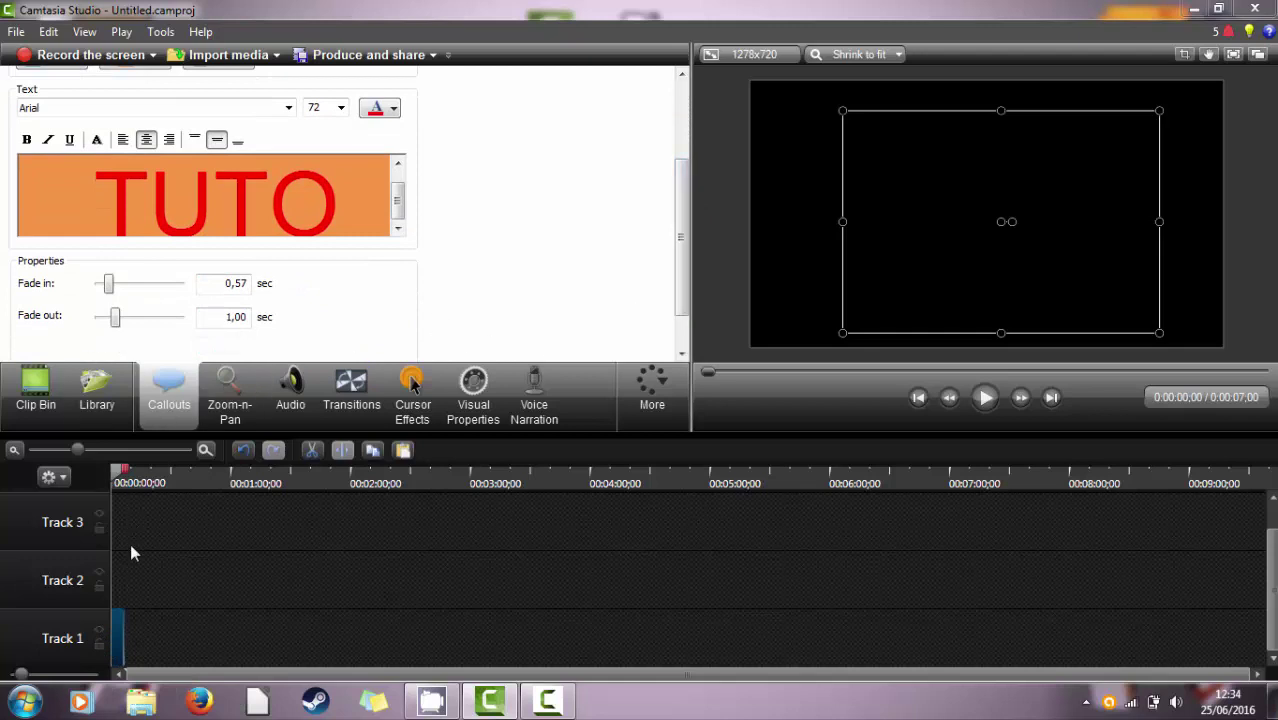
drag(122, 641, 858, 600)
drag(182, 639, 160, 634)
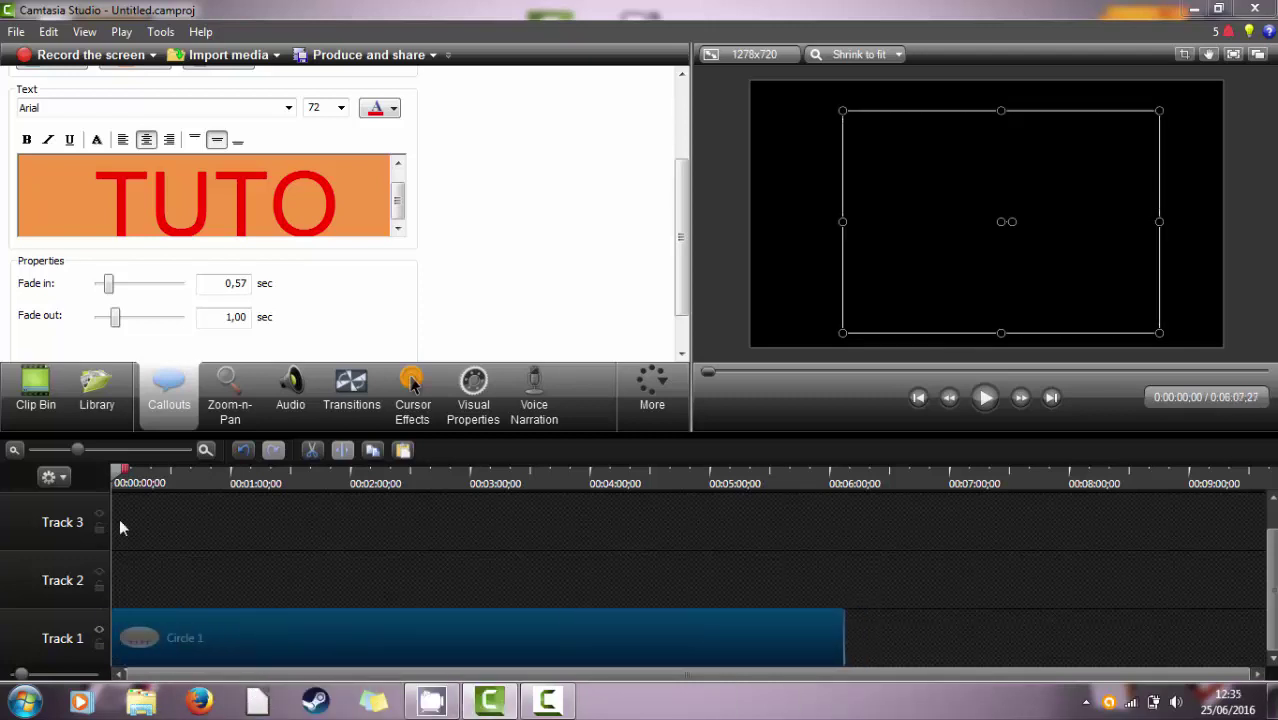
- Preview the callout at its start and at about 4:31 on the timeline, and delete it from Track 1
click(985, 397)
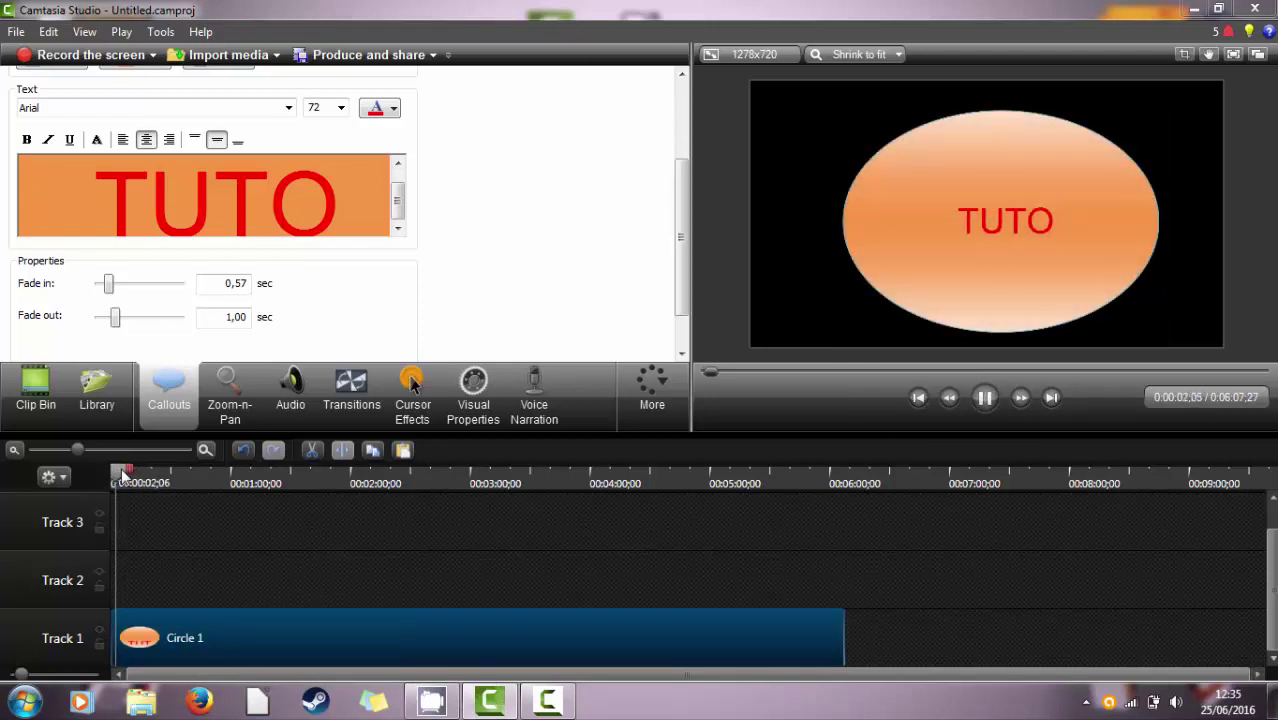
drag(122, 470, 649, 543)
click(985, 397)
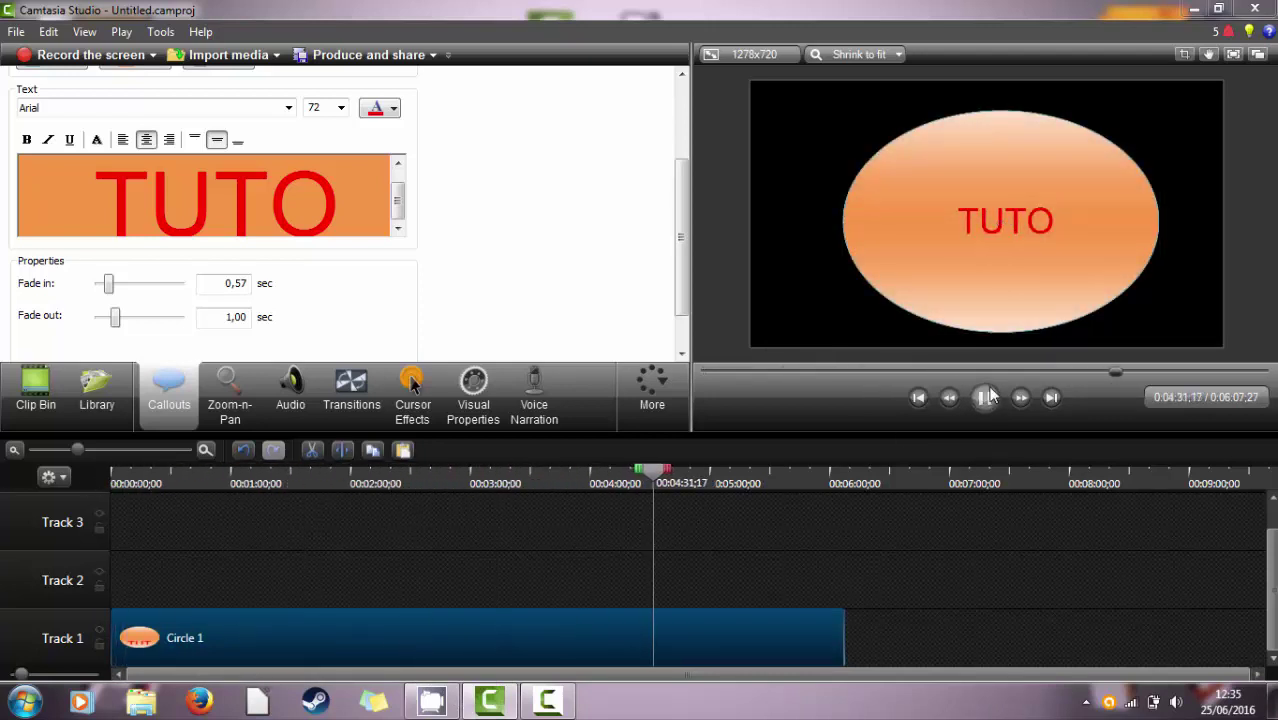
click(982, 405)
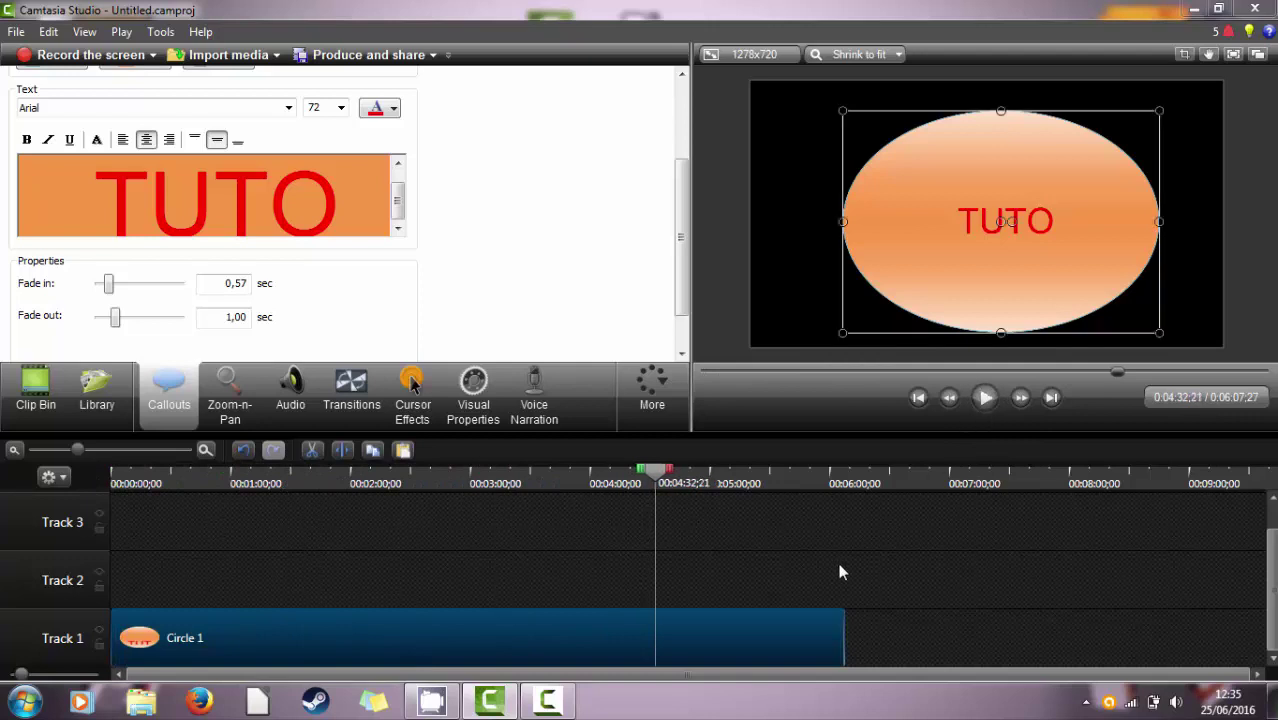
right_click(831, 627)
click(860, 364)
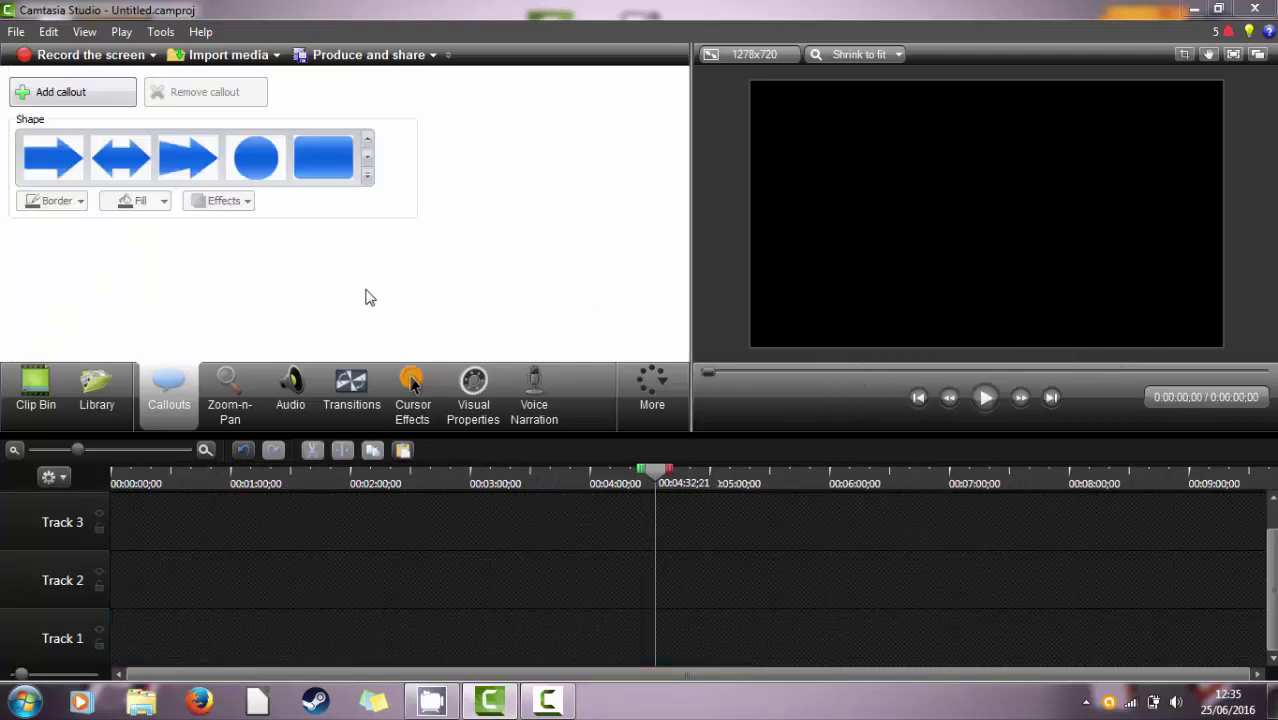
- Look through the available callout shapes, including the text, plain, Sketch Motion and special categories
click(367, 158)
click(367, 158)
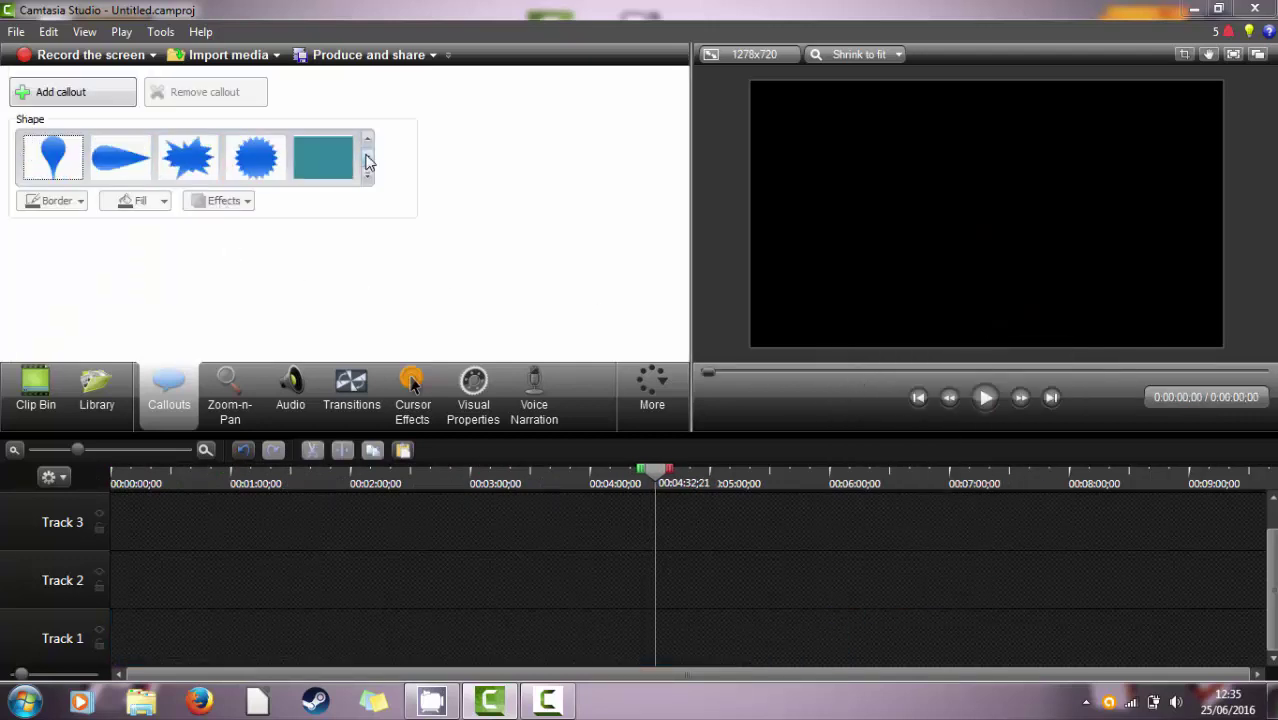
click(367, 158)
click(367, 158)
click(367, 158)
click(367, 158)
click(367, 158)
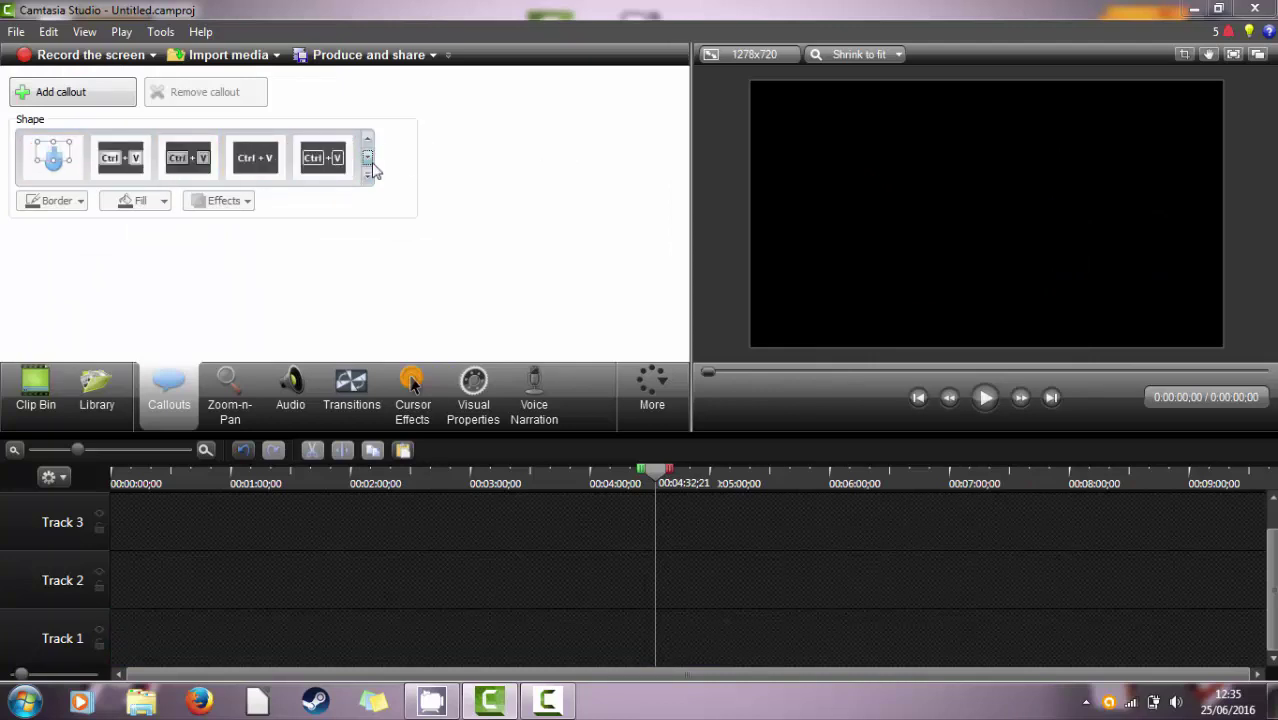
click(367, 139)
click(367, 139)
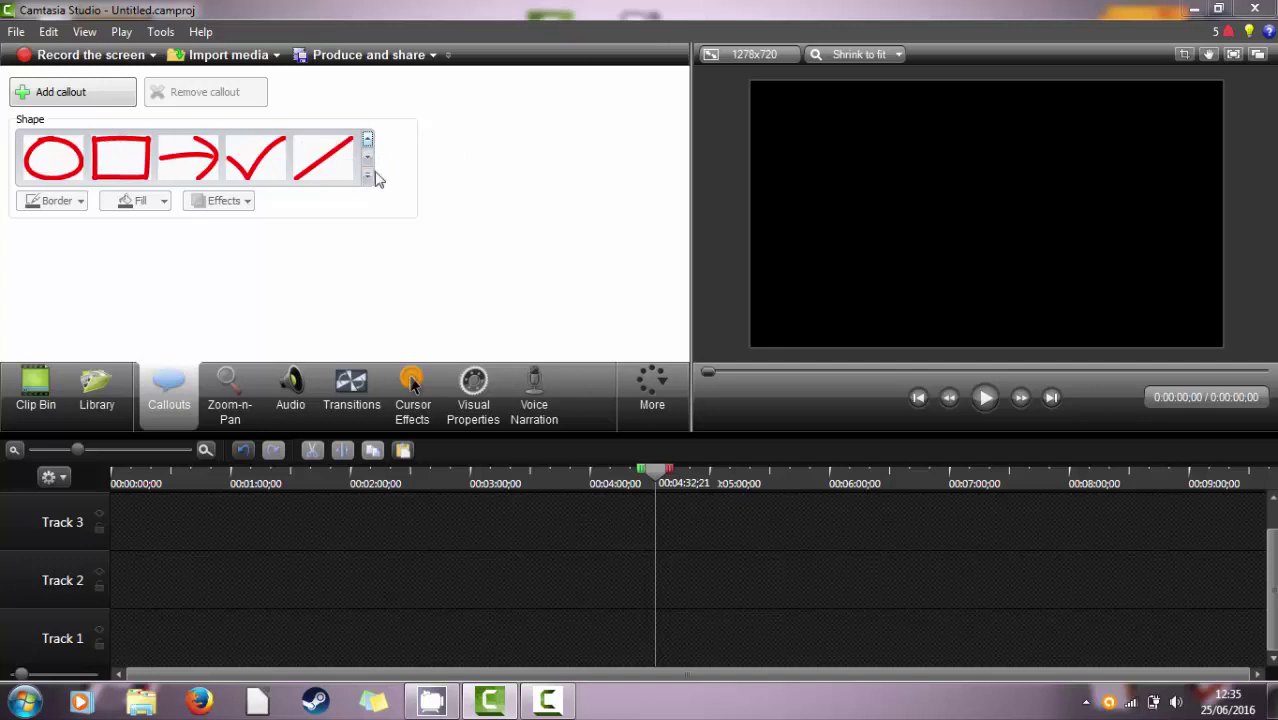
click(368, 176)
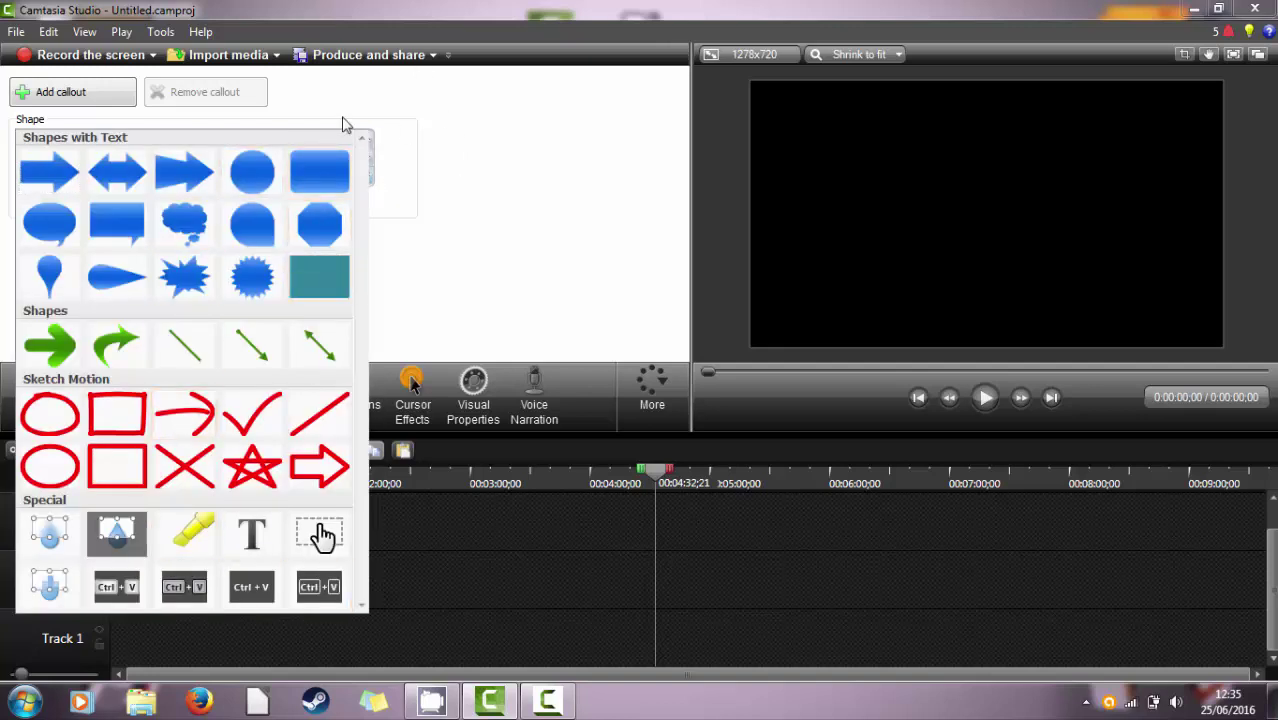
click(415, 200)
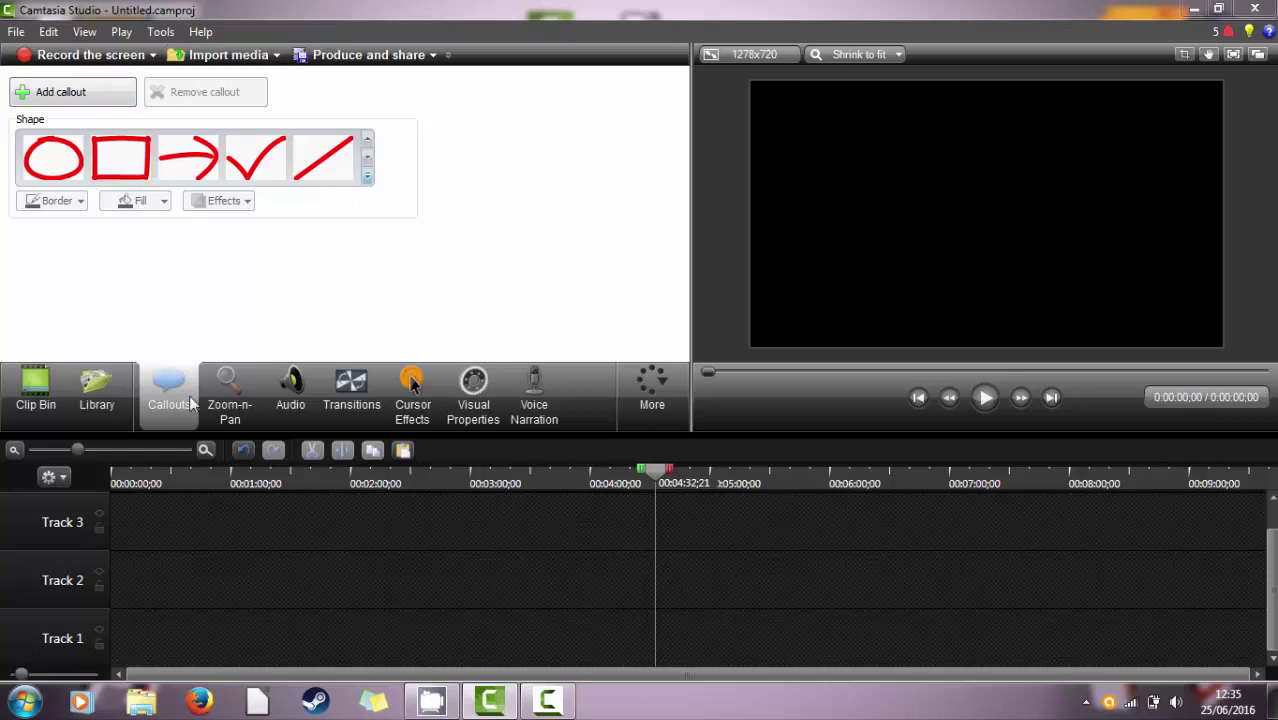
- Examine the Zoom-n-Pan scale and SmartFocus options and the audio editing options
click(234, 424)
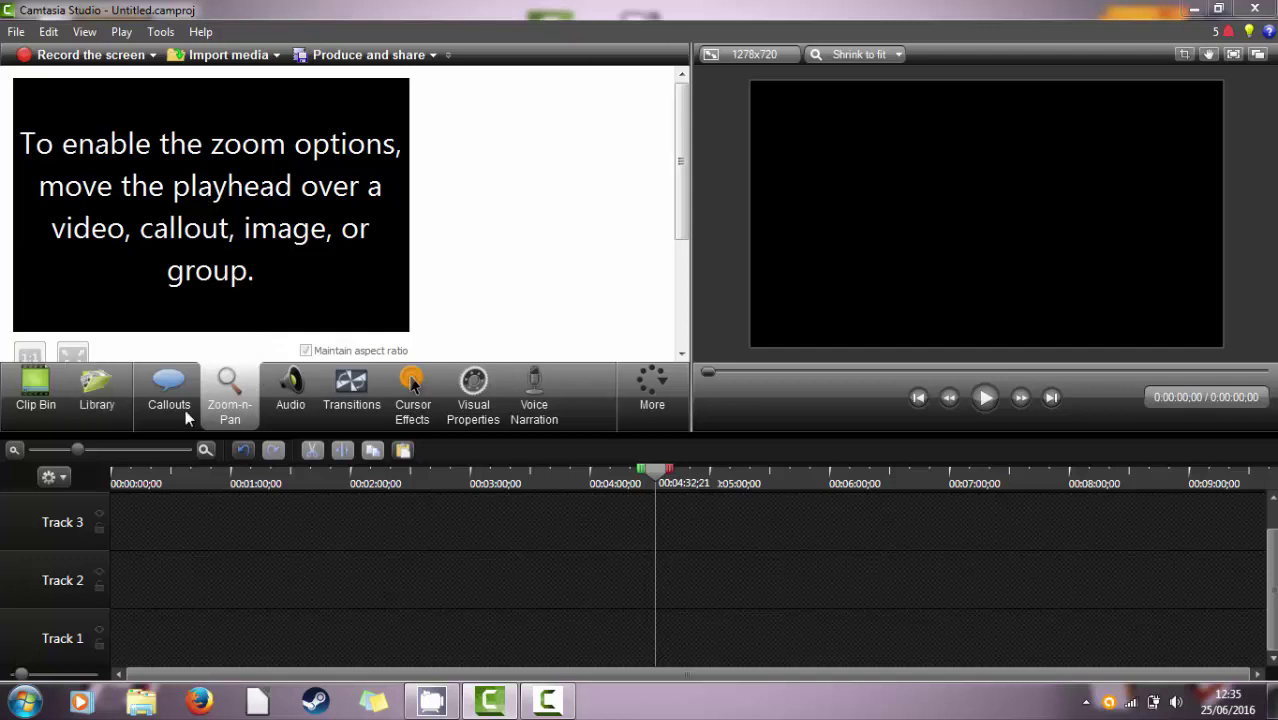
scroll(647, 195, down, 1)
drag(673, 200, 686, 306)
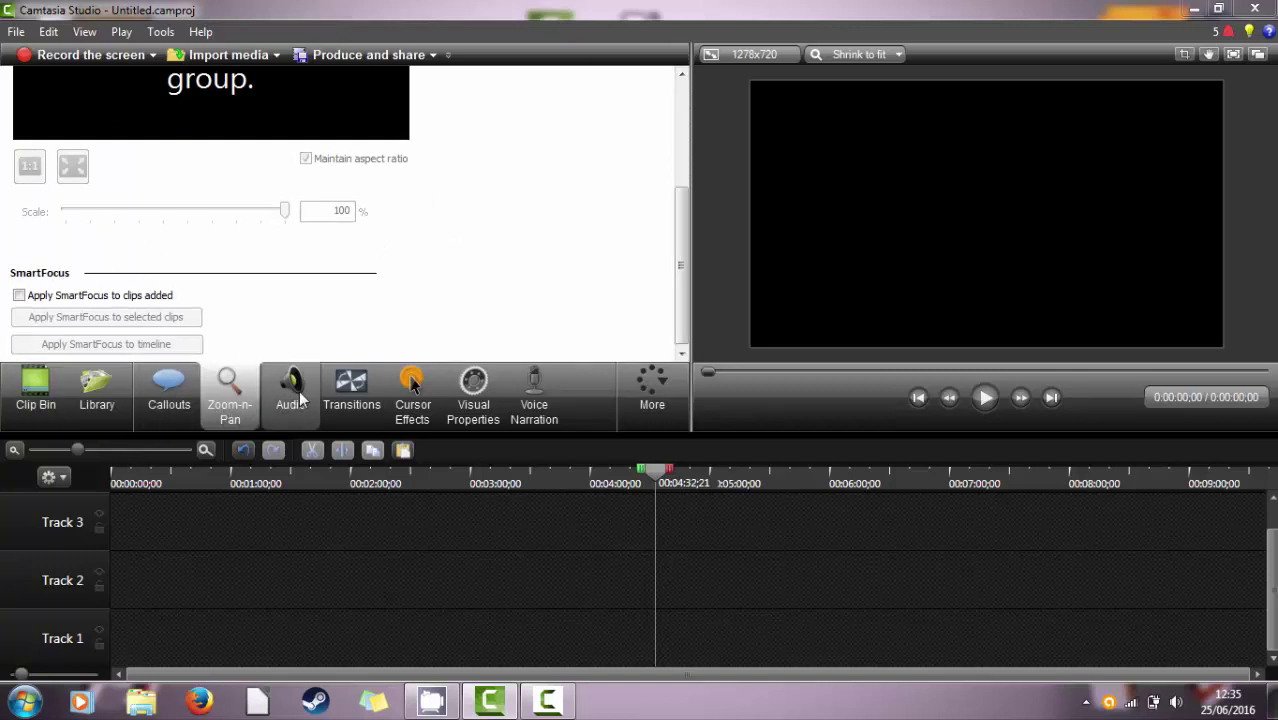
click(298, 396)
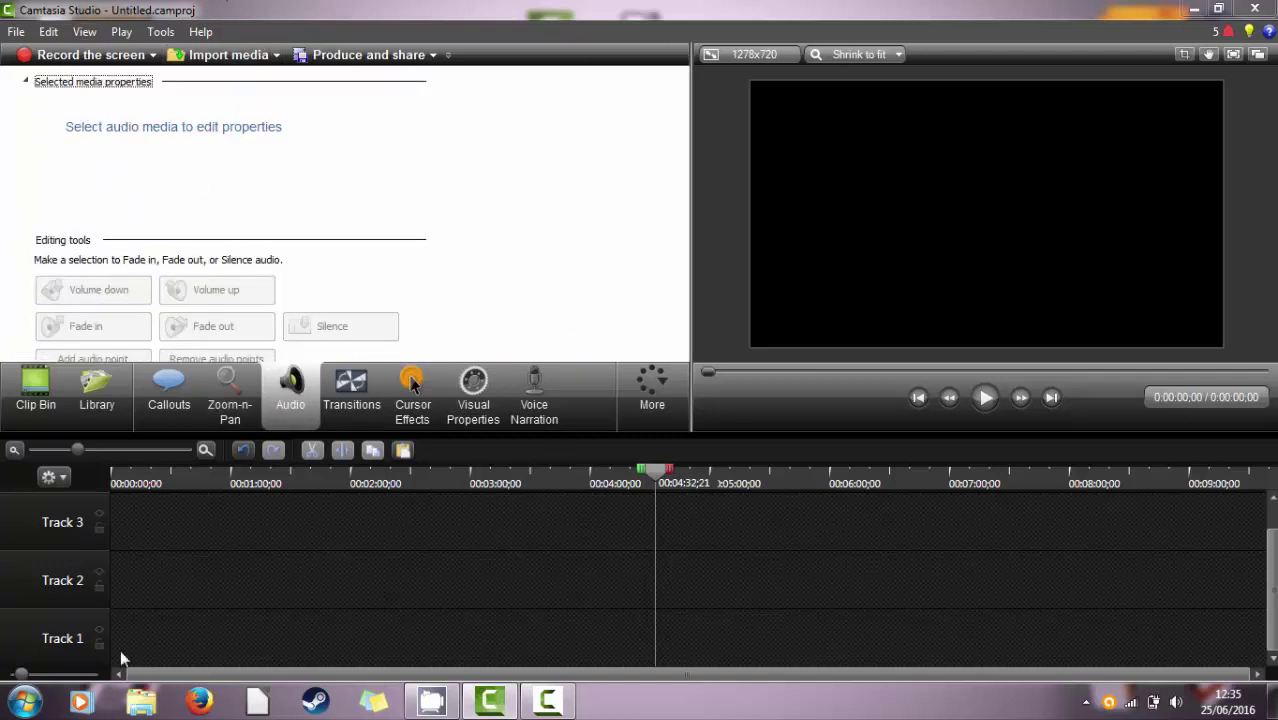
- Import the song Lukas Graham - 7 Years from the music library's Mes musiques folder
click(225, 58)
click(388, 313)
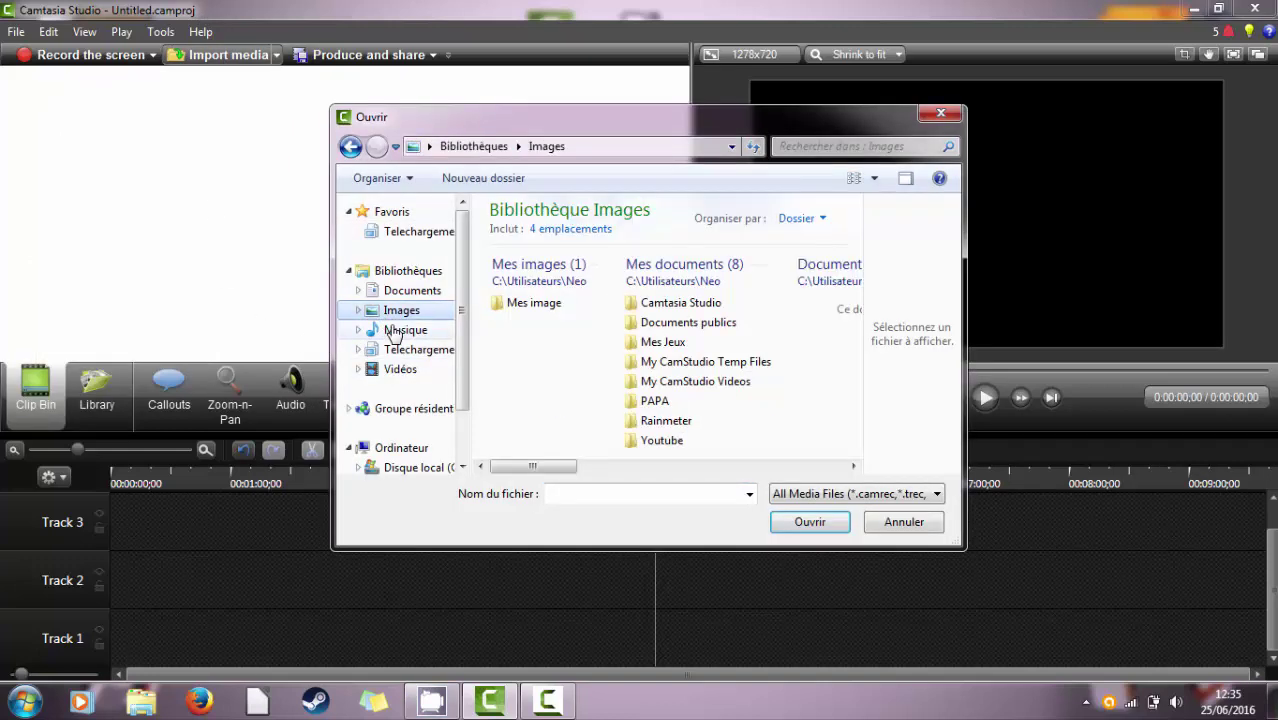
click(402, 329)
double_click(569, 366)
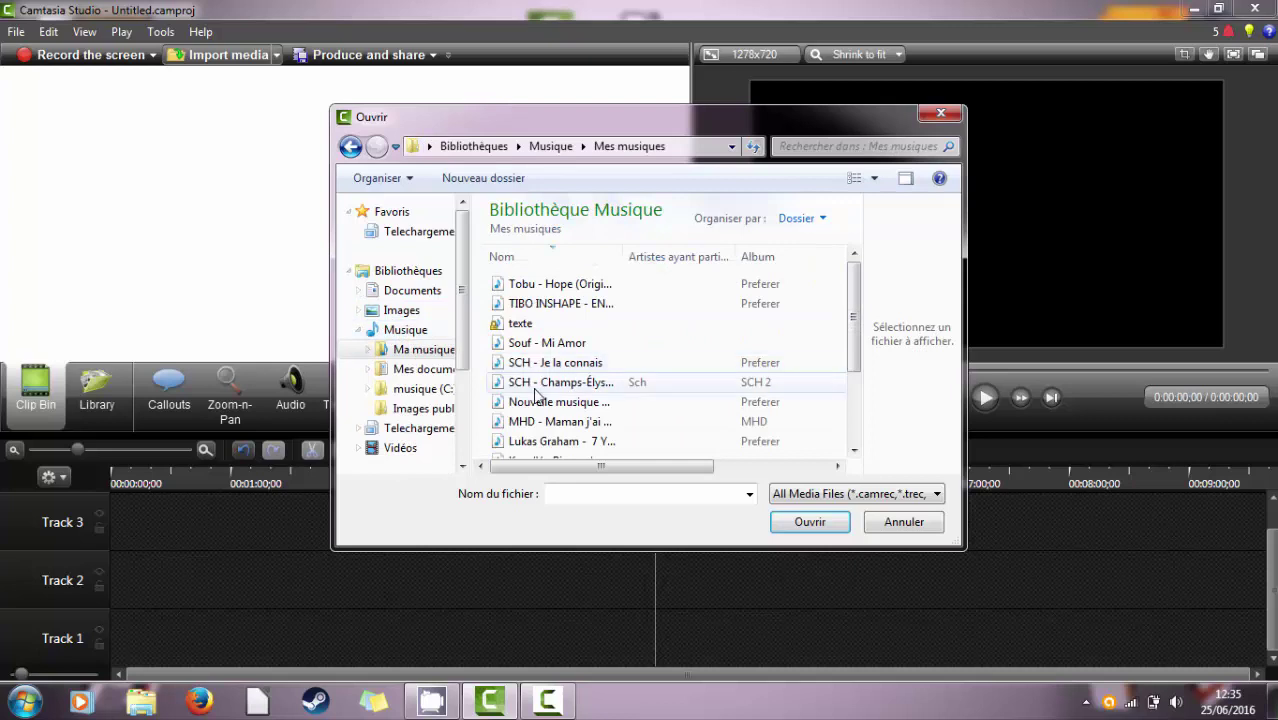
double_click(555, 444)
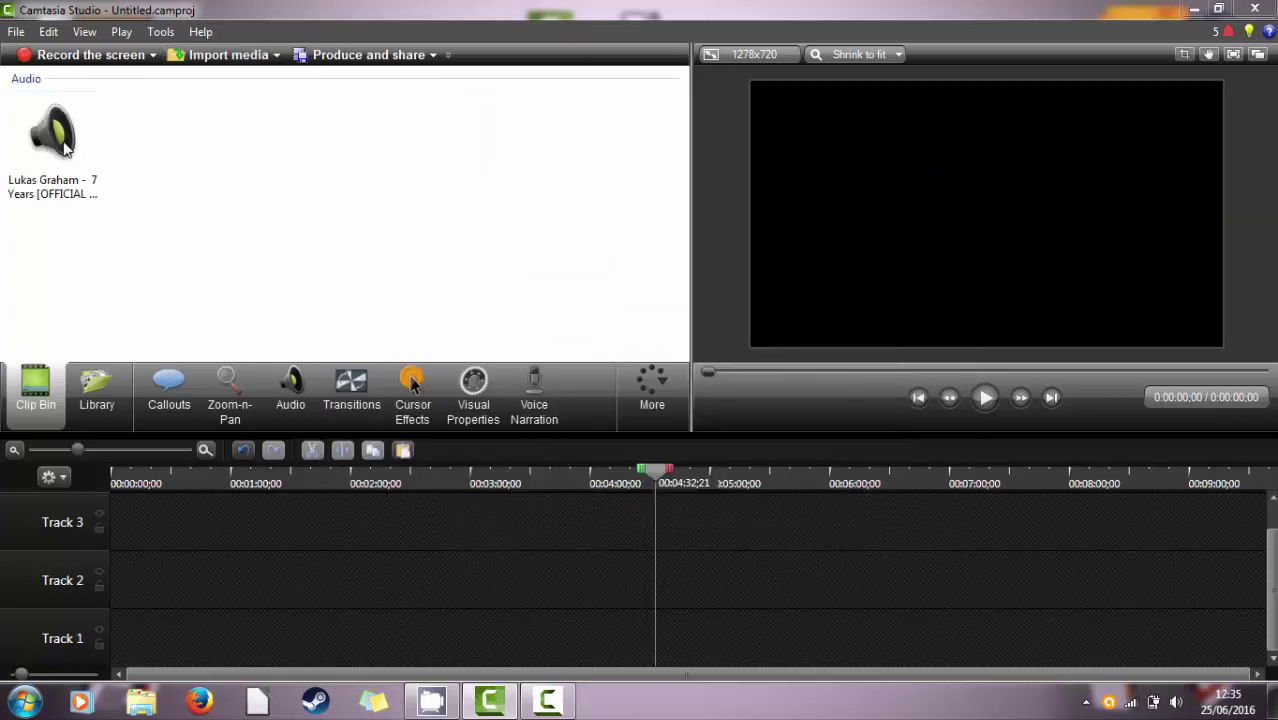
- Place the imported song at the start of Track 2 and return the playhead to the beginning of the timeline
drag(66, 146, 103, 465)
drag(118, 562, 120, 566)
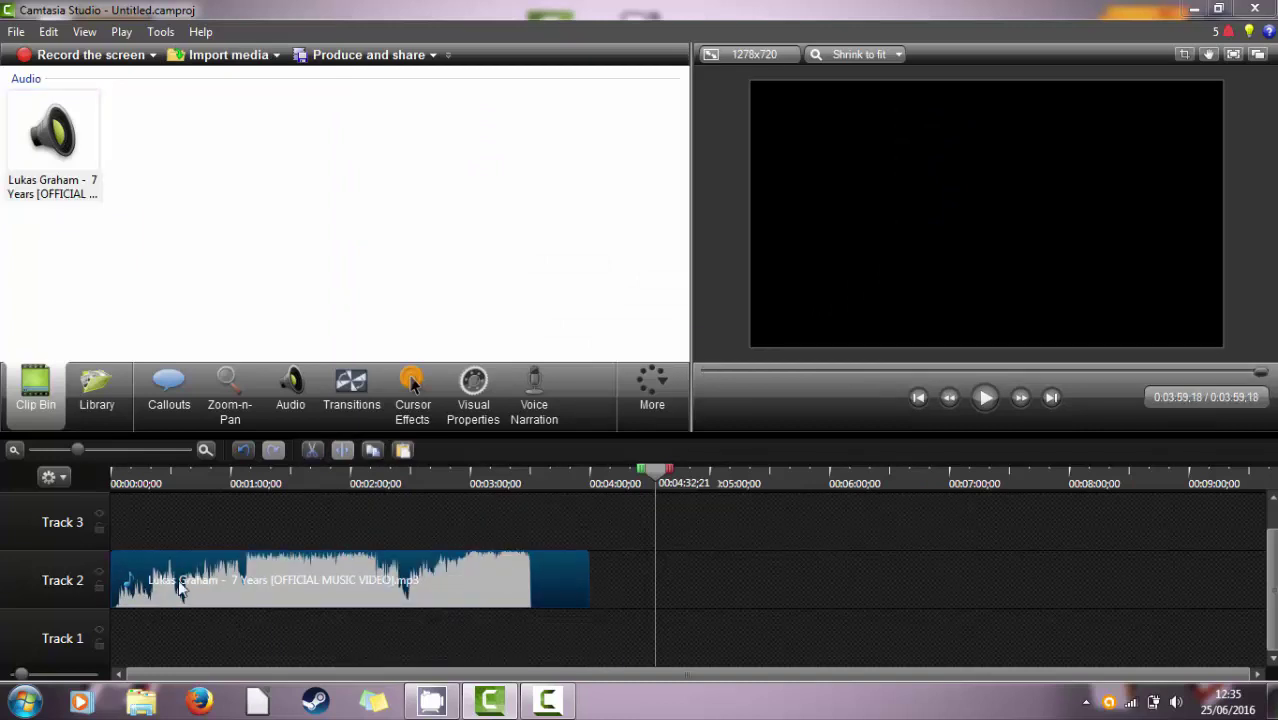
drag(658, 480, 3, 612)
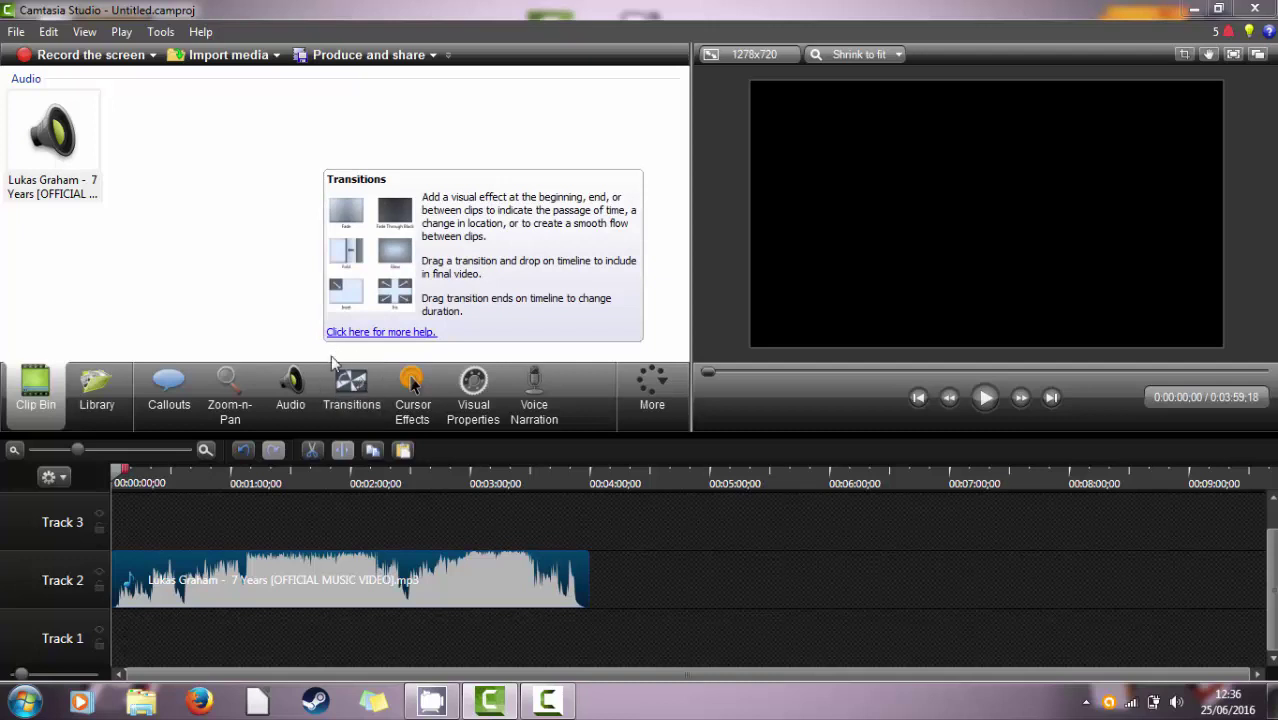
- Lower the volume of the song on Track 2 to 7% and play a short preview from the start
click(292, 390)
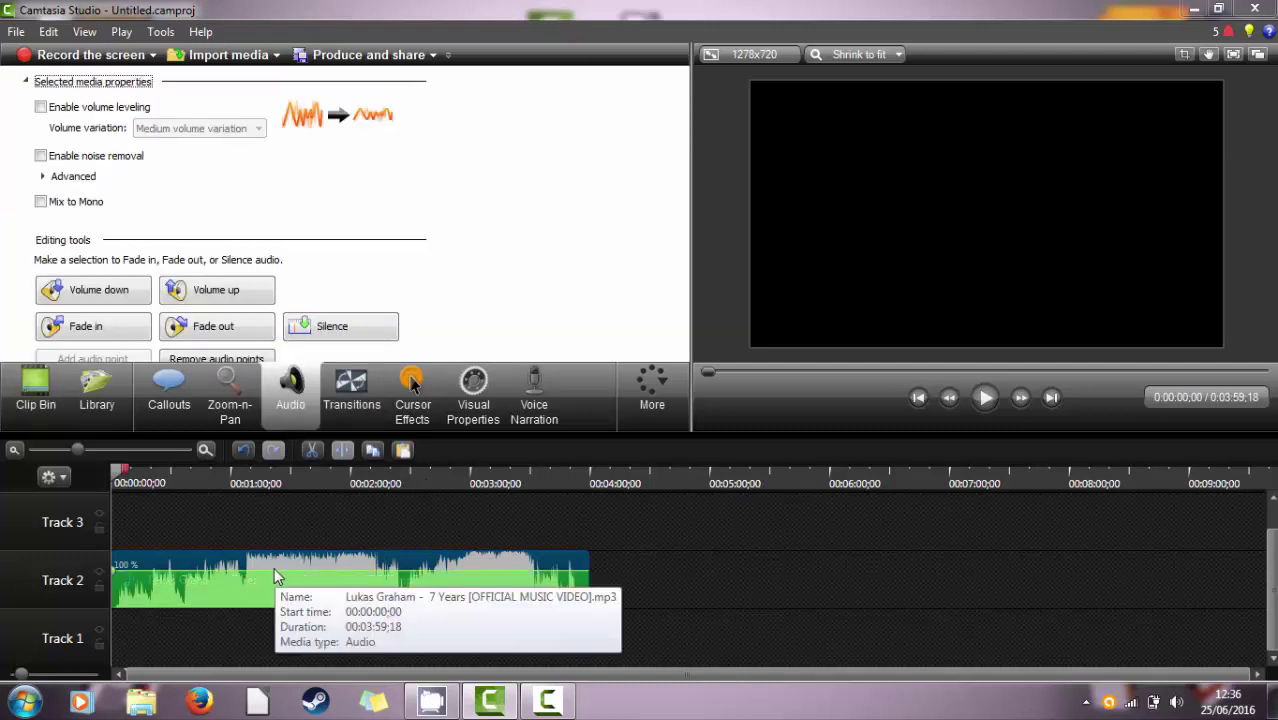
drag(271, 567, 256, 606)
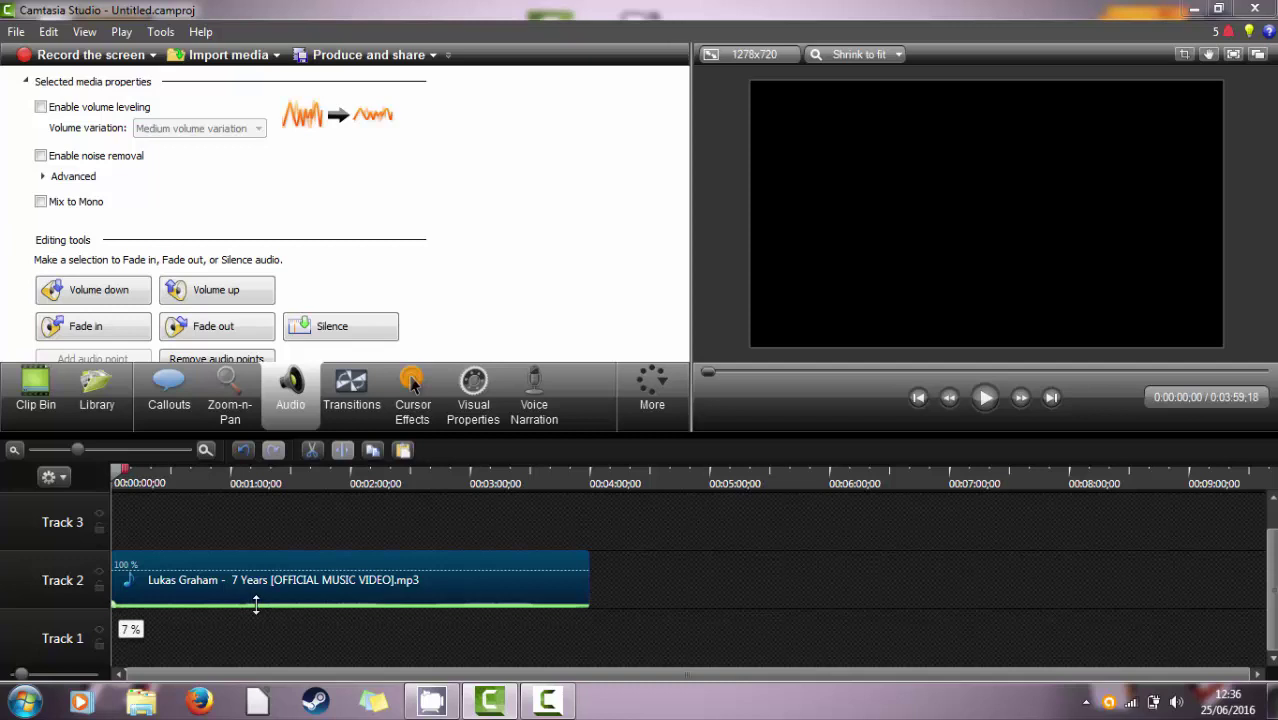
click(989, 399)
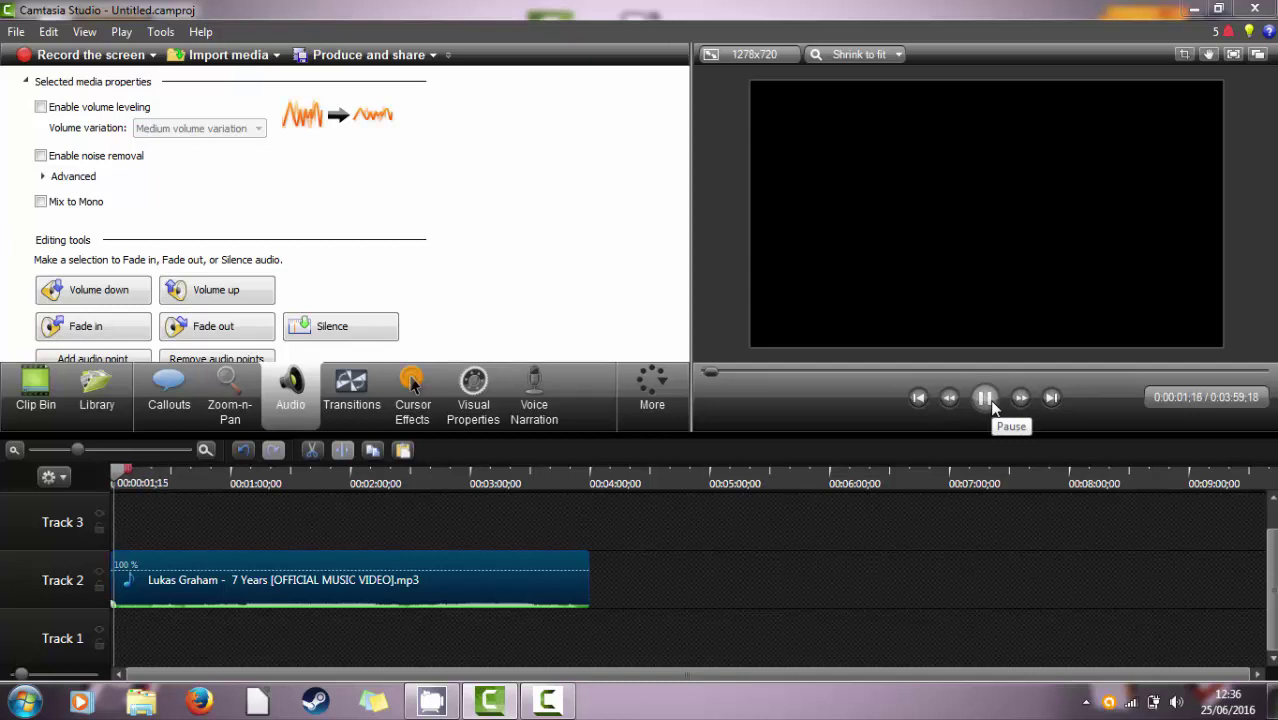
click(985, 400)
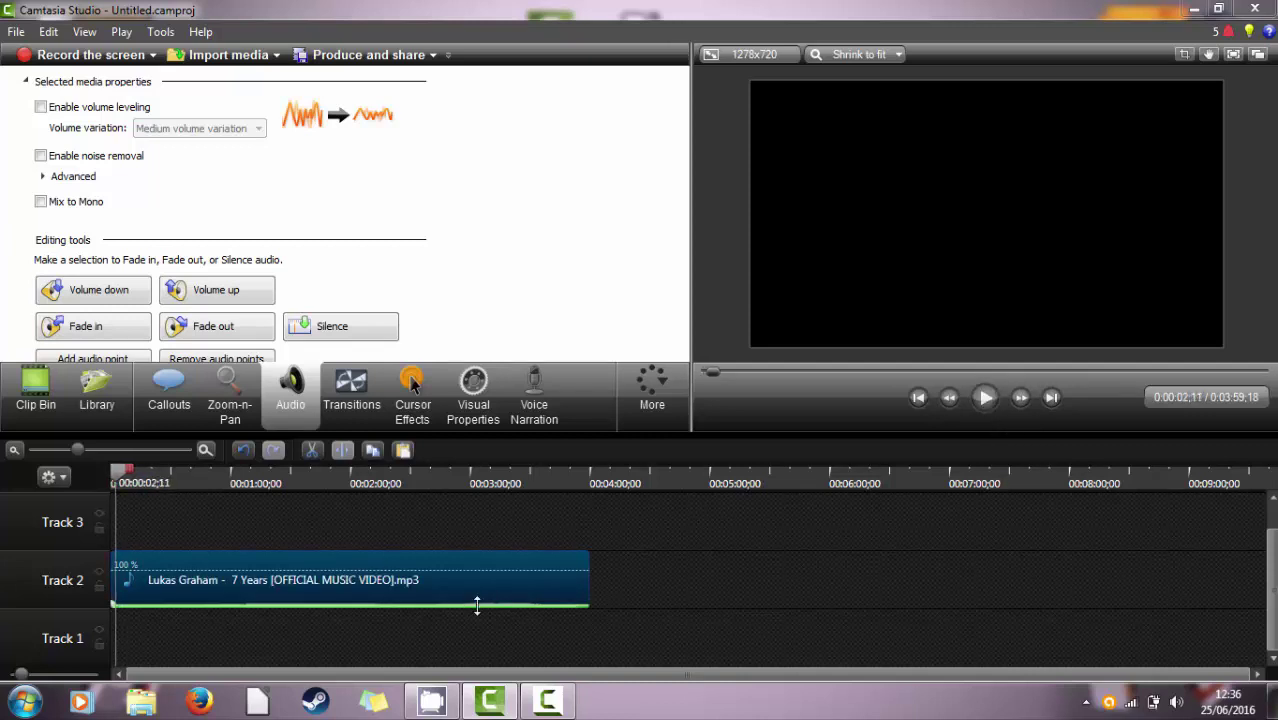
- Raise the song's volume slightly and preview it from about 35 seconds
drag(477, 604, 477, 598)
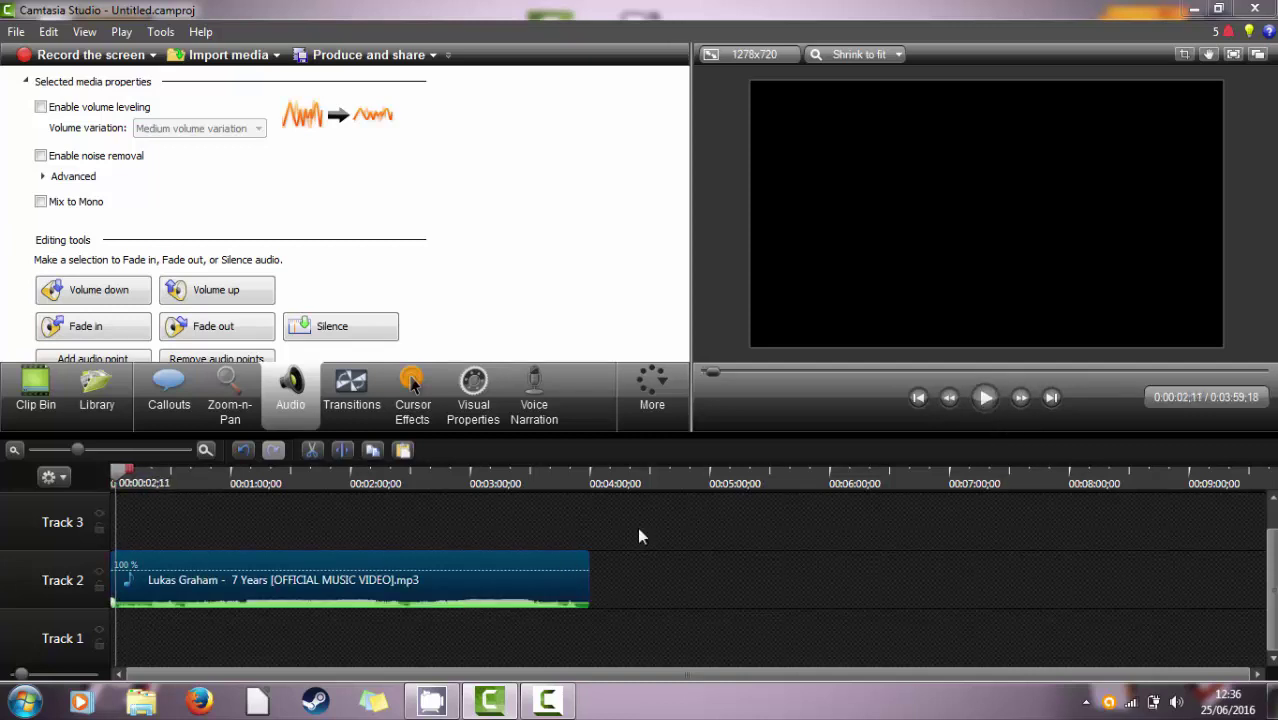
click(998, 400)
drag(124, 473, 176, 497)
click(989, 398)
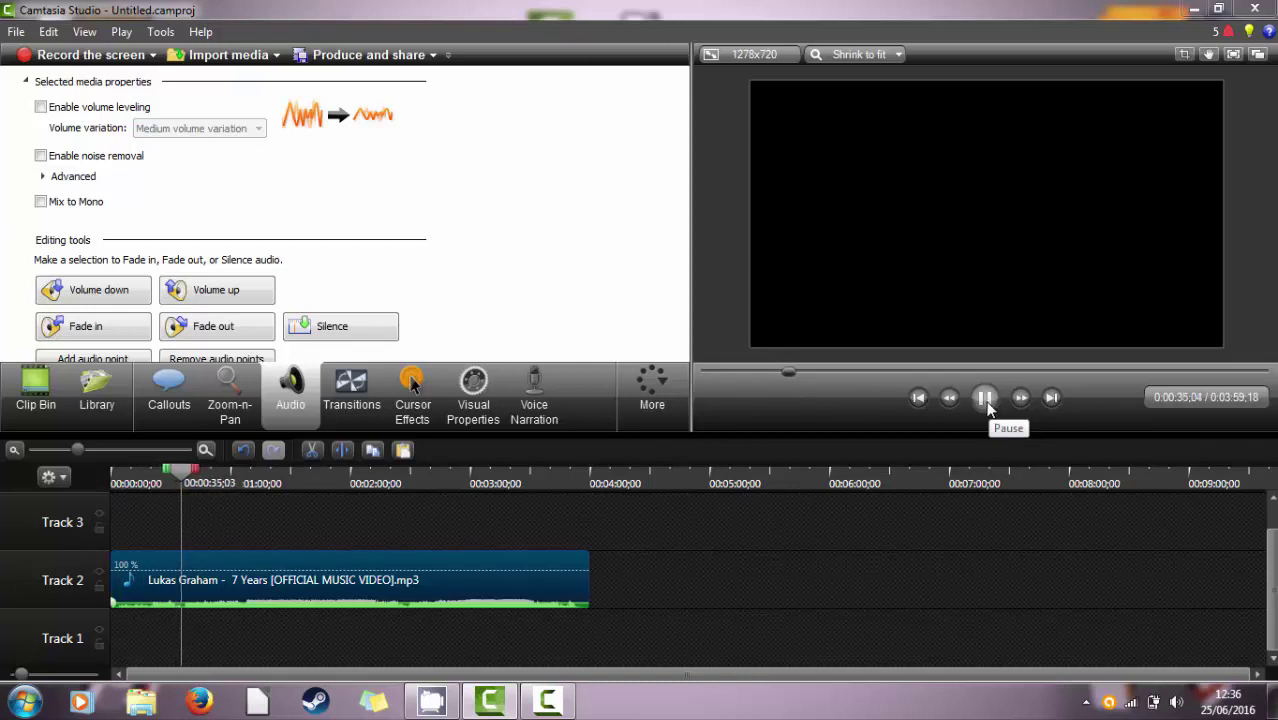
click(986, 400)
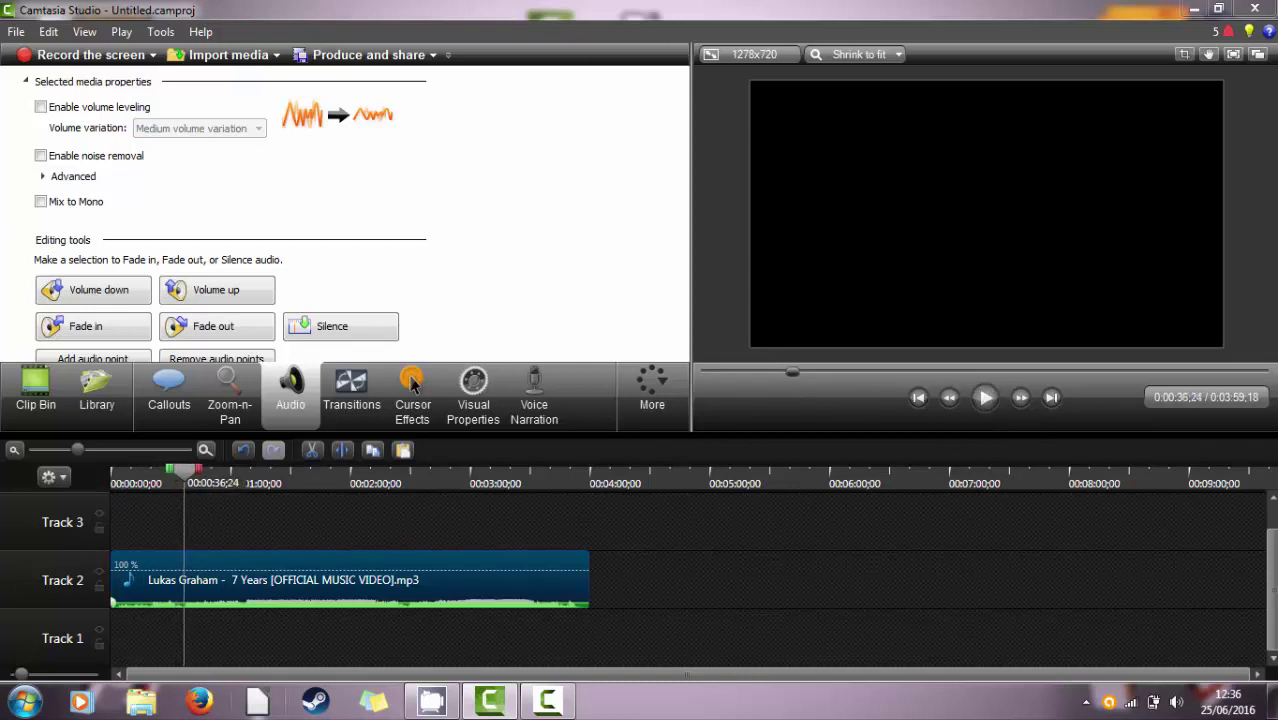
- Restore the volume of the song clip on Track 2 to 100%
drag(344, 605, 344, 603)
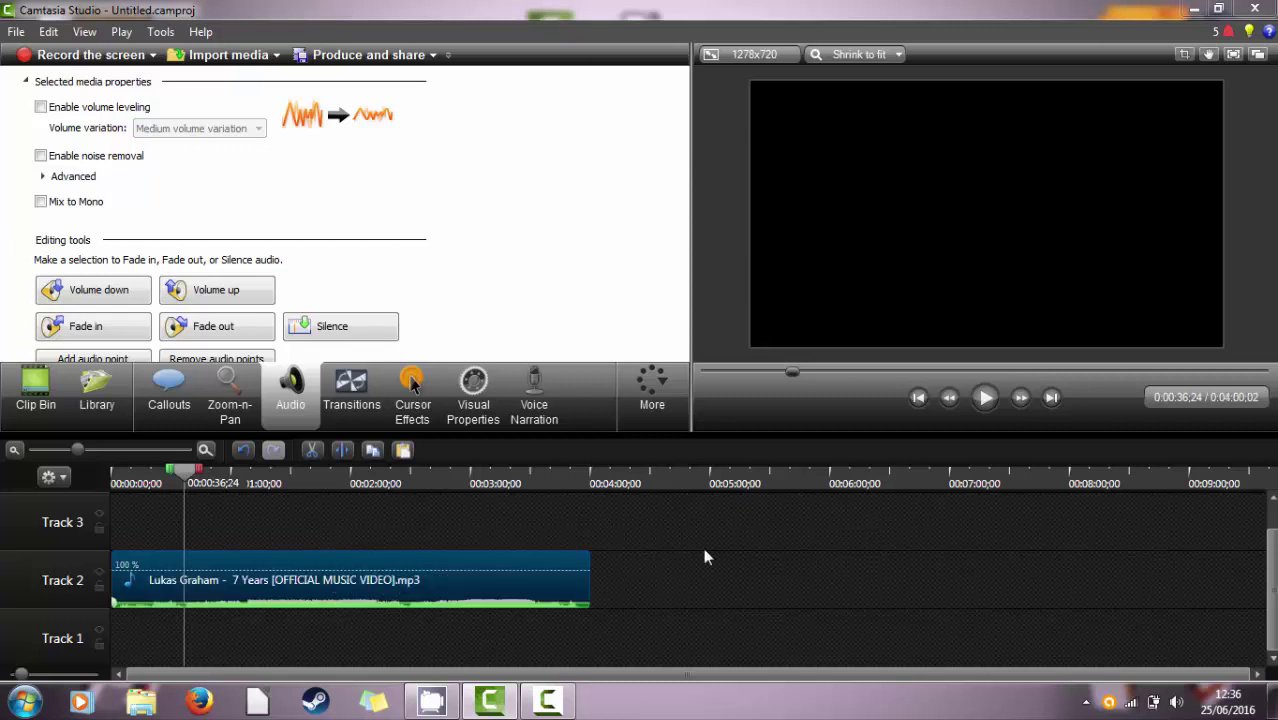
right_click(520, 572)
click(560, 330)
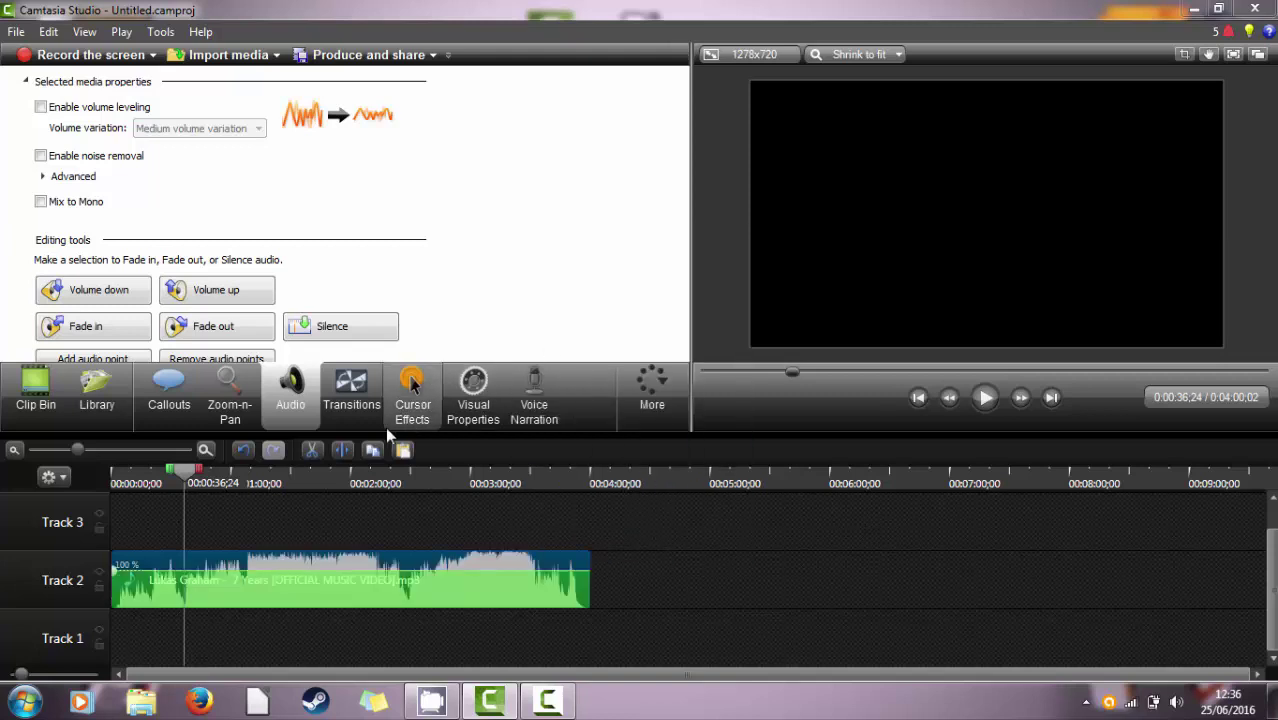
- Browse the collection of available transitions
click(340, 400)
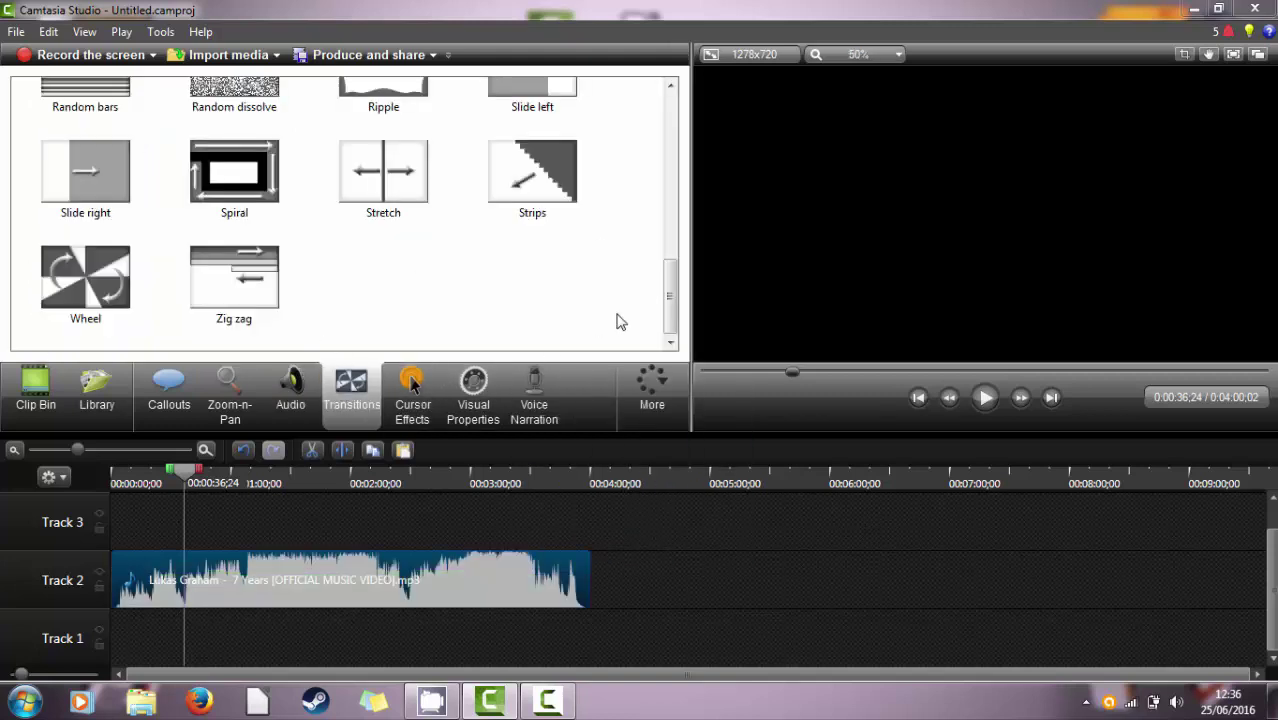
drag(668, 285, 655, 108)
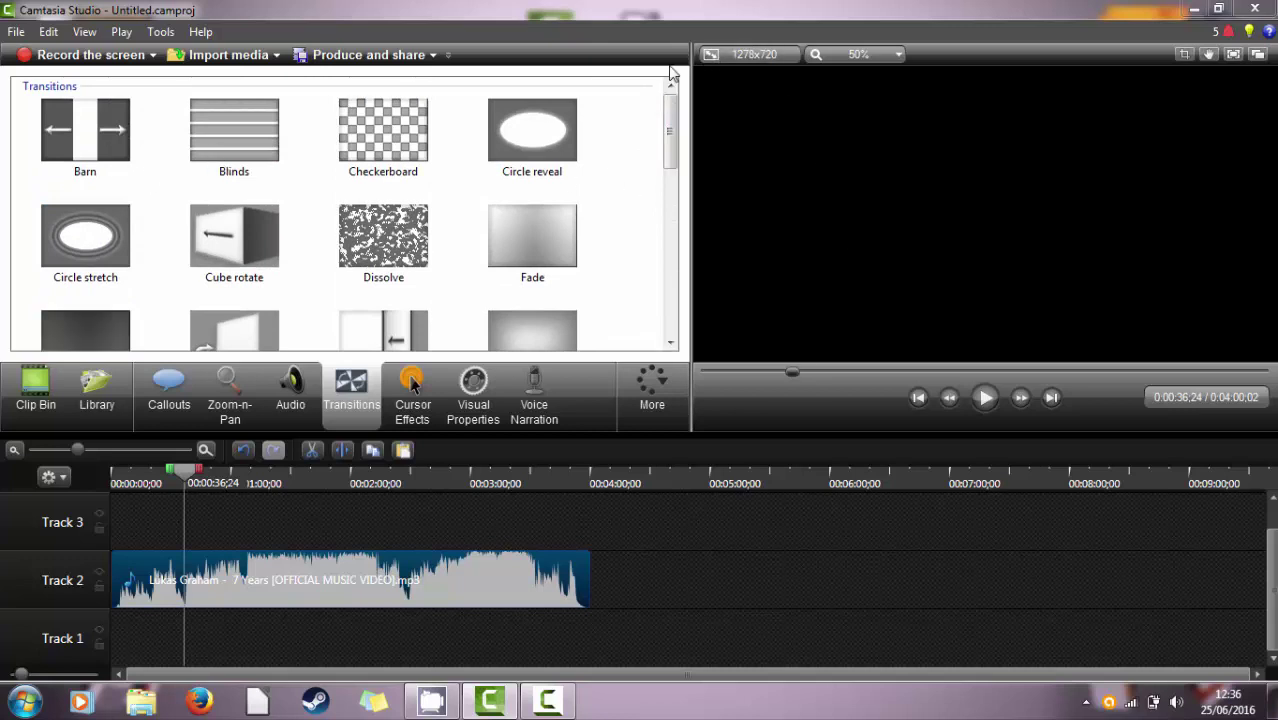
- Preview the Barn, Blinds, Checkerboard, Circle reveal and Circle stretch transitions
drag(668, 118, 674, 72)
click(57, 138)
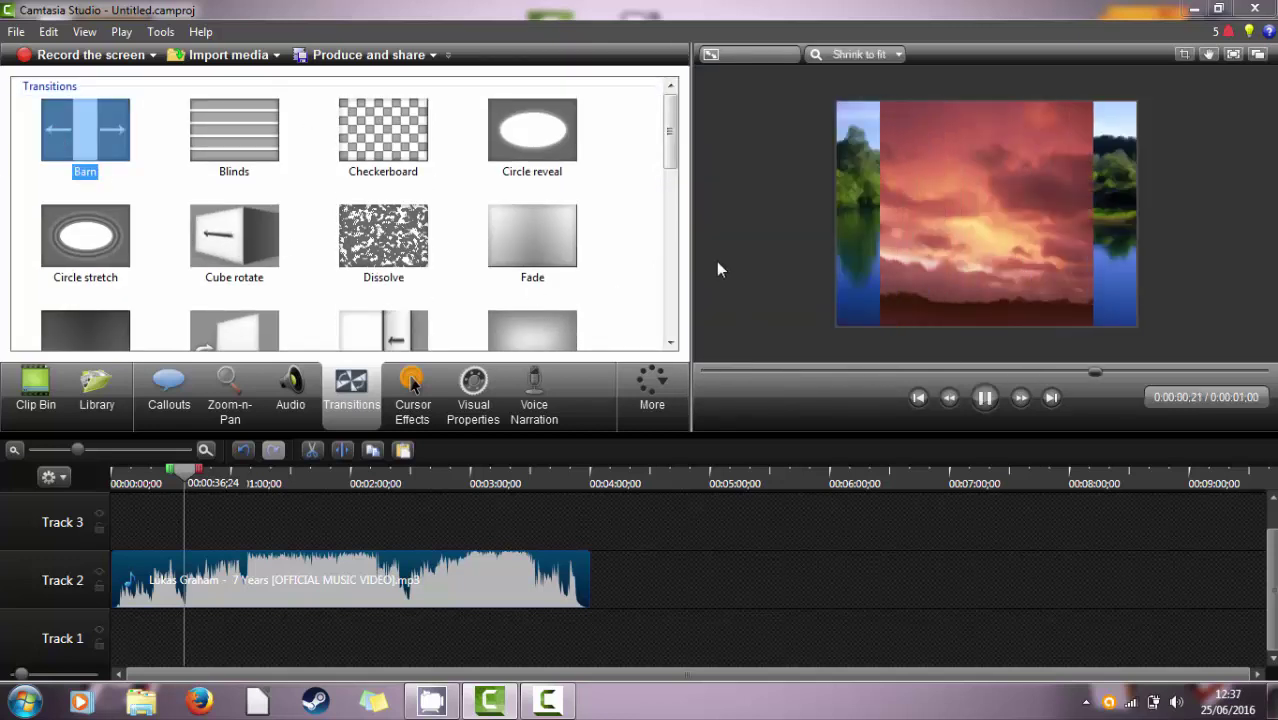
click(240, 129)
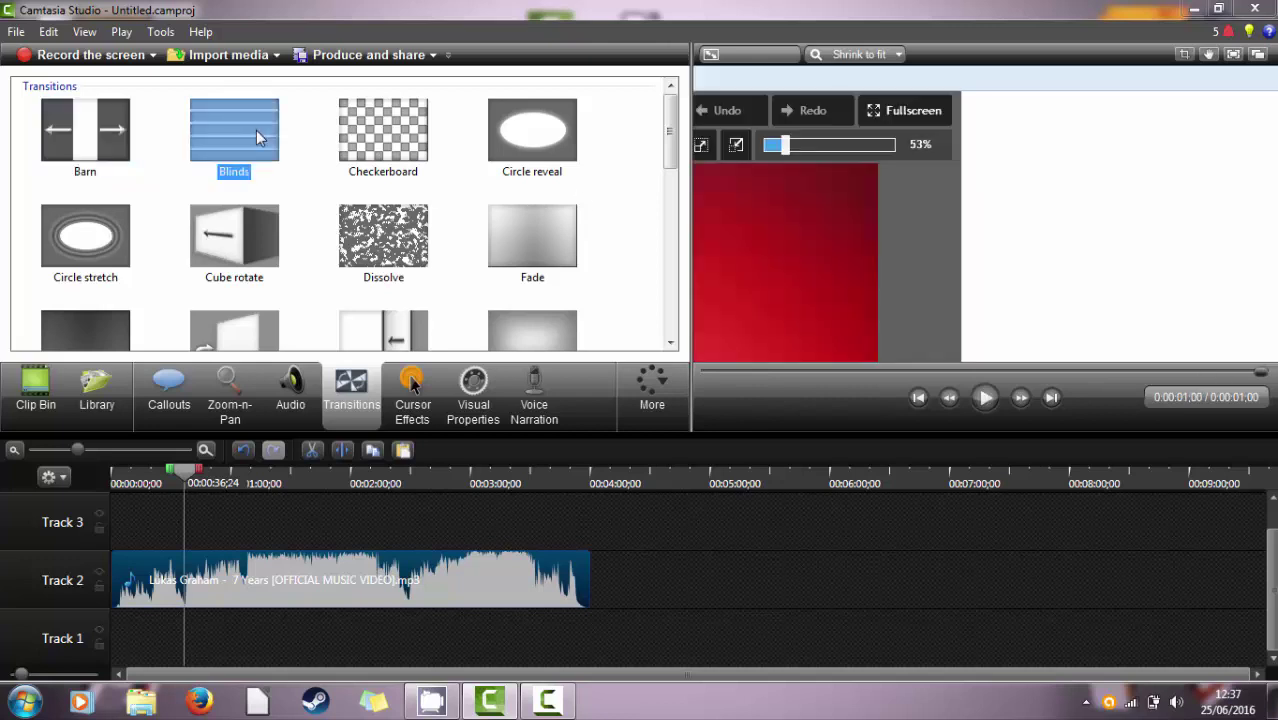
click(363, 125)
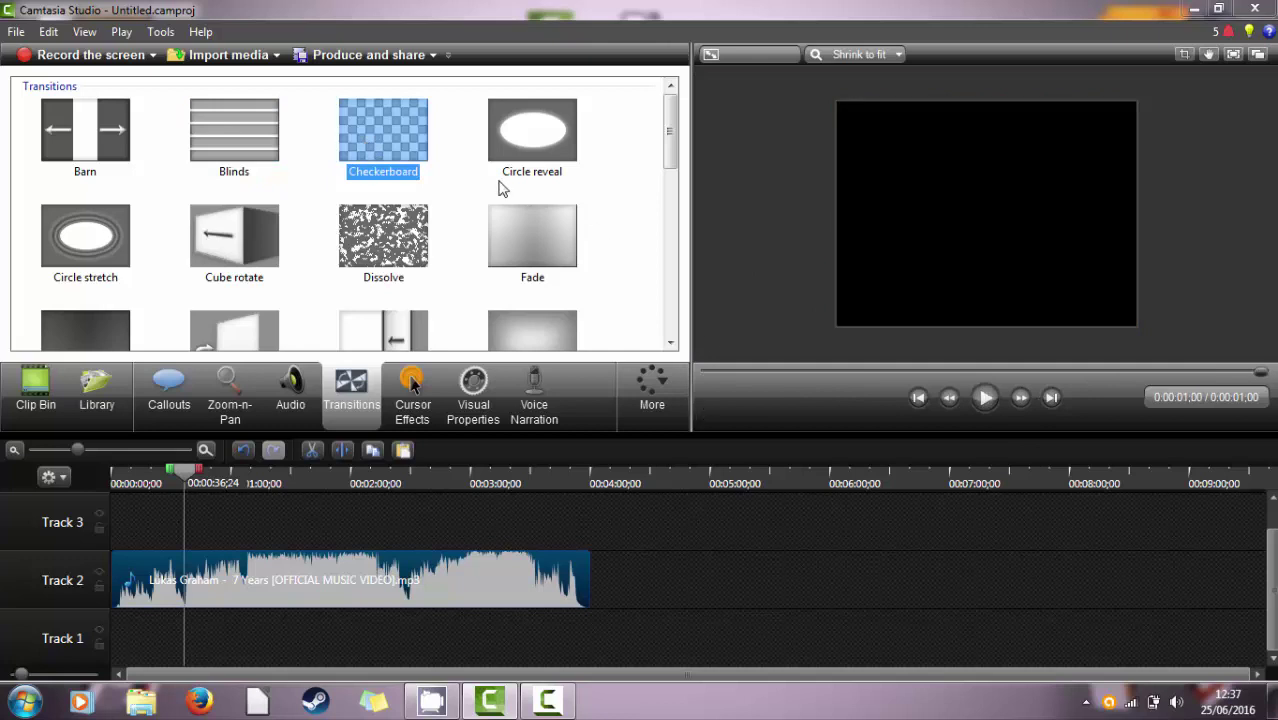
click(551, 123)
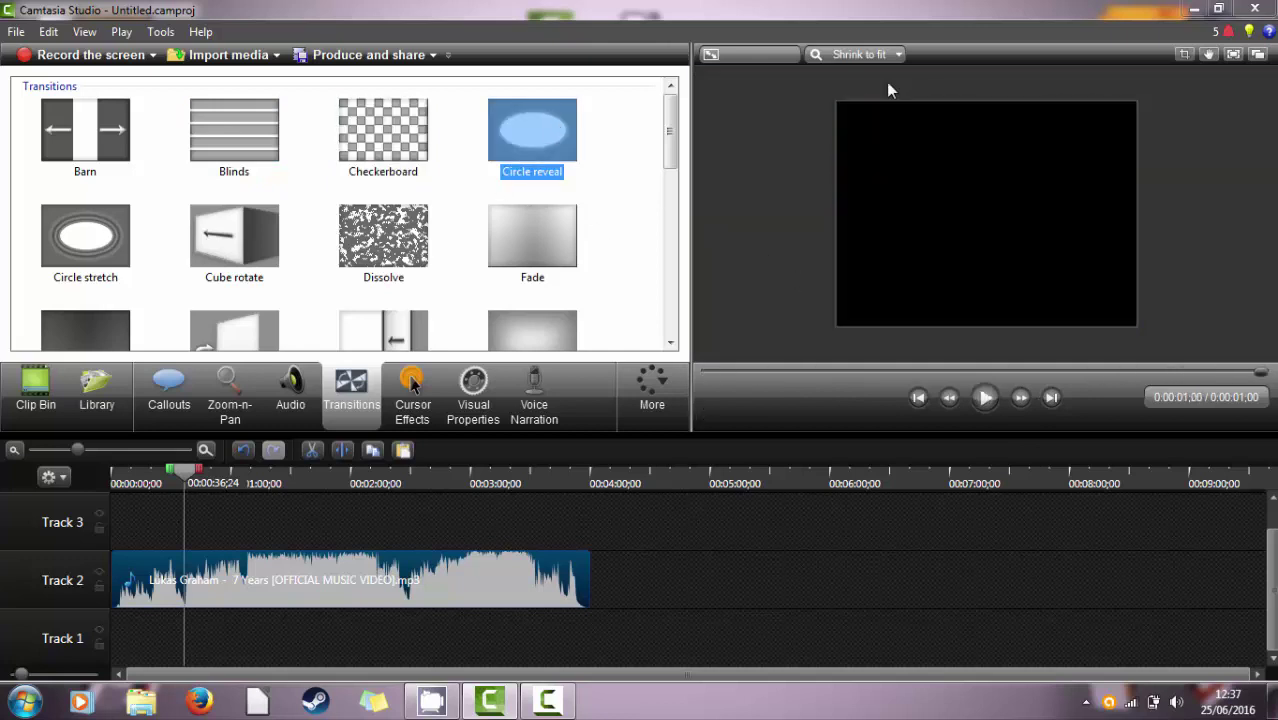
click(125, 248)
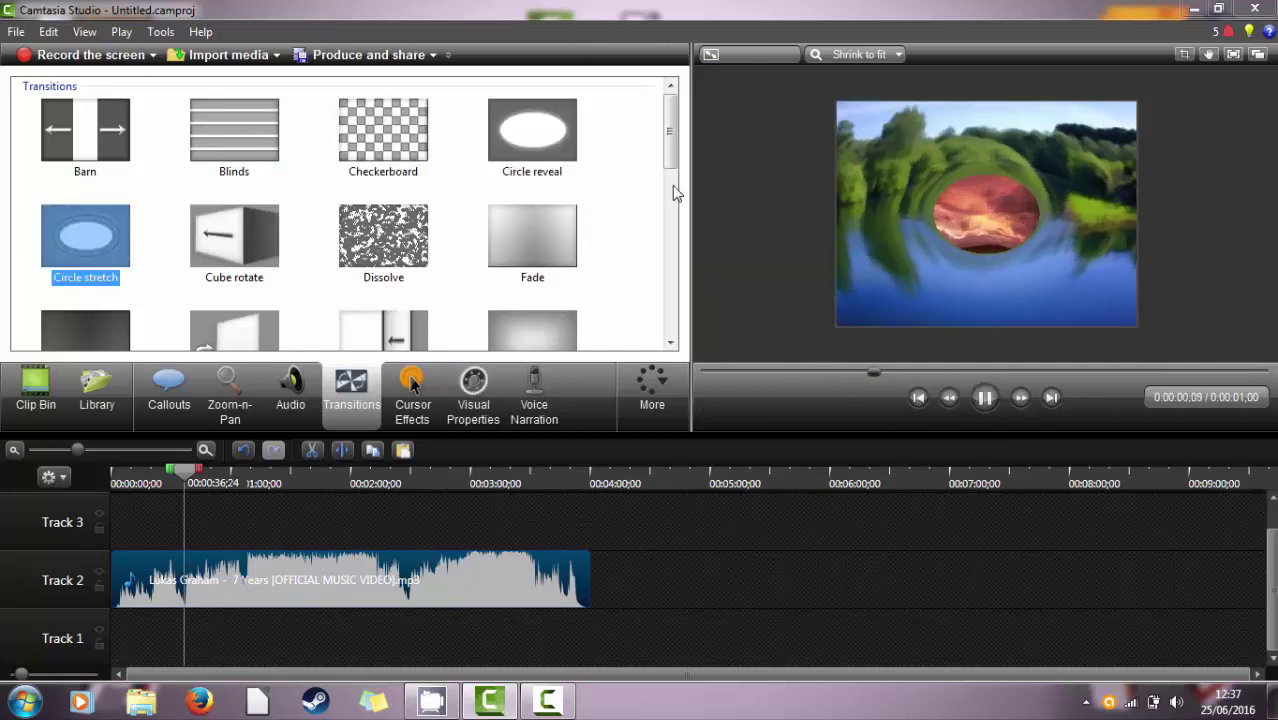
- Preview the Cube rotate, Dissolve, Fade, Fade through black, Flip and Fold transitions
click(221, 200)
click(222, 210)
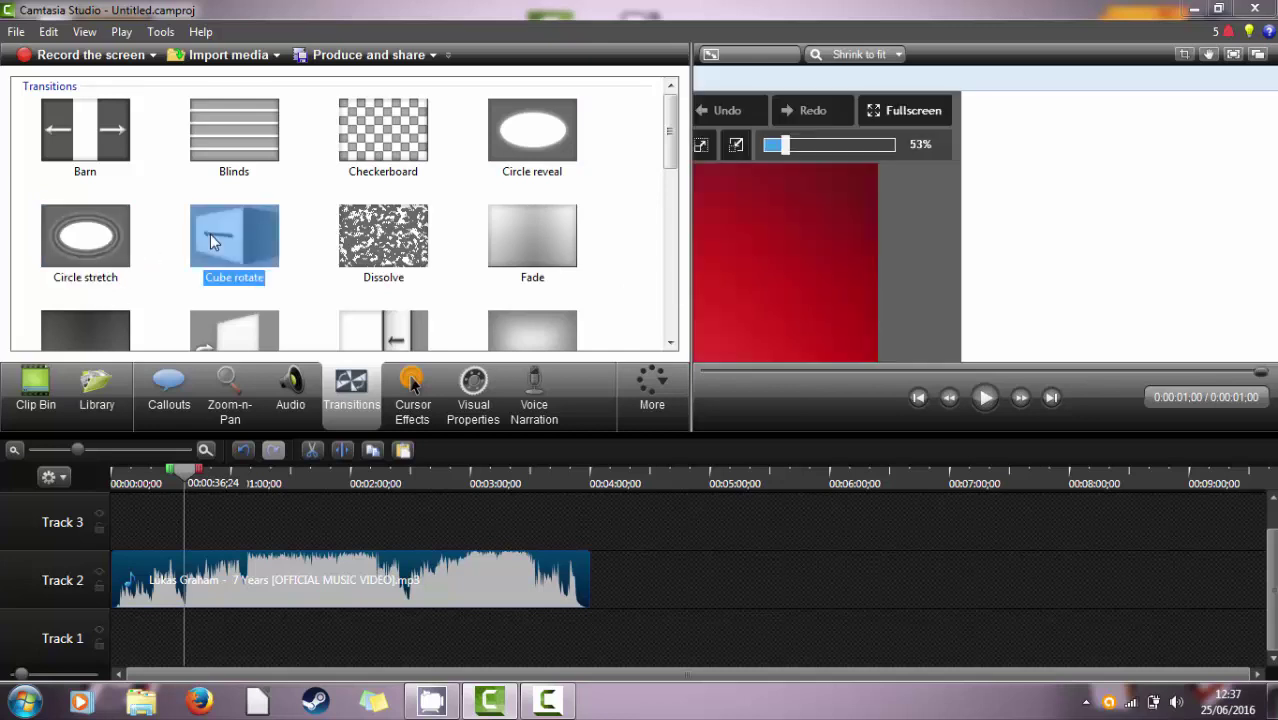
click(412, 210)
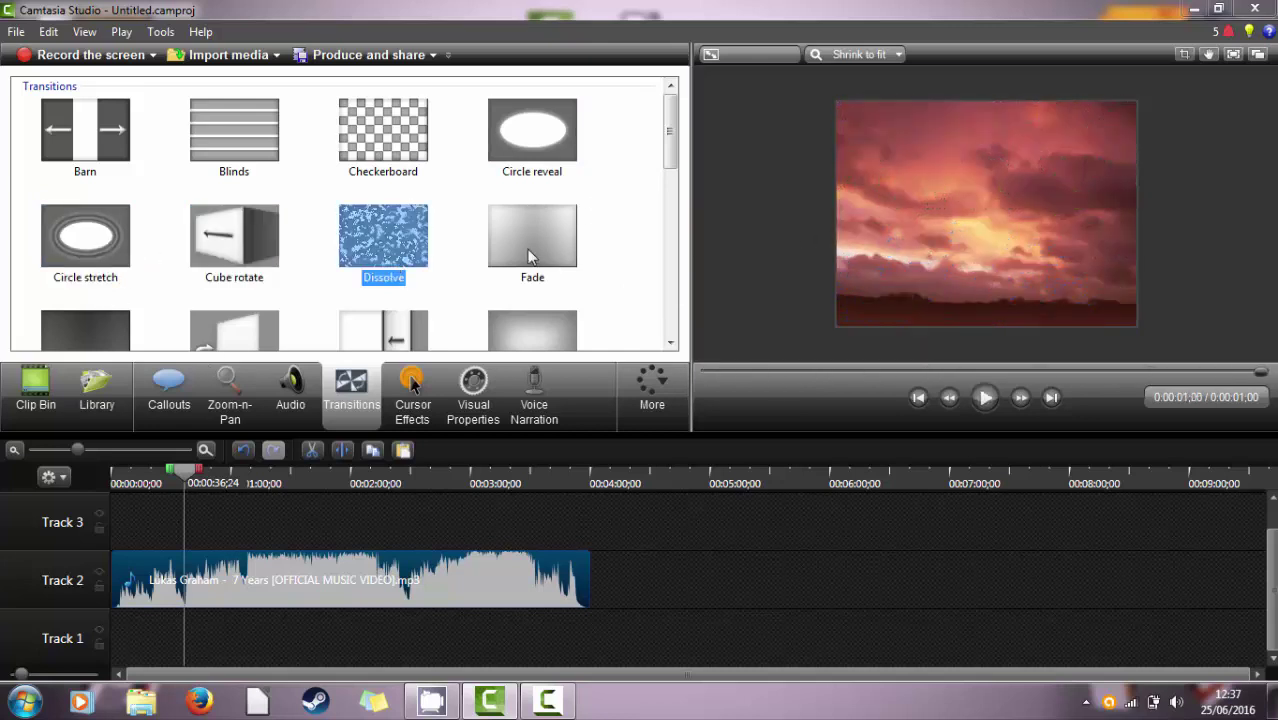
click(529, 252)
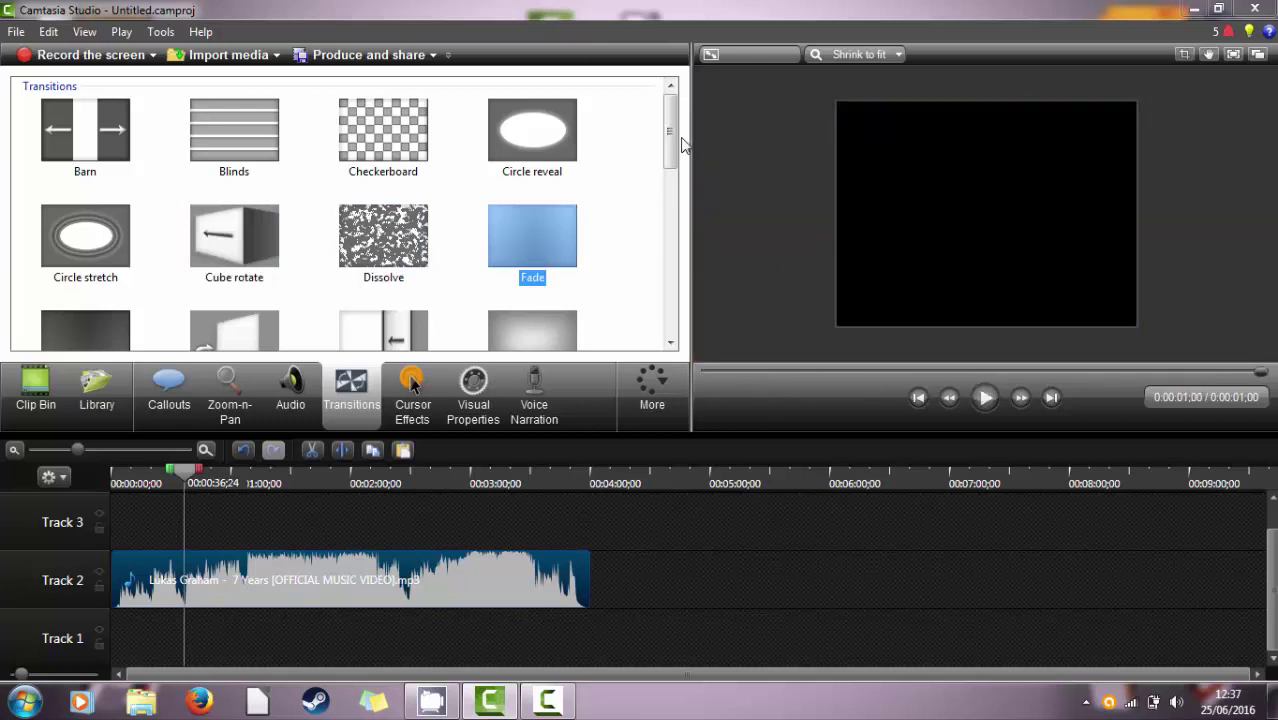
scroll(305, 308, down, 1)
click(84, 276)
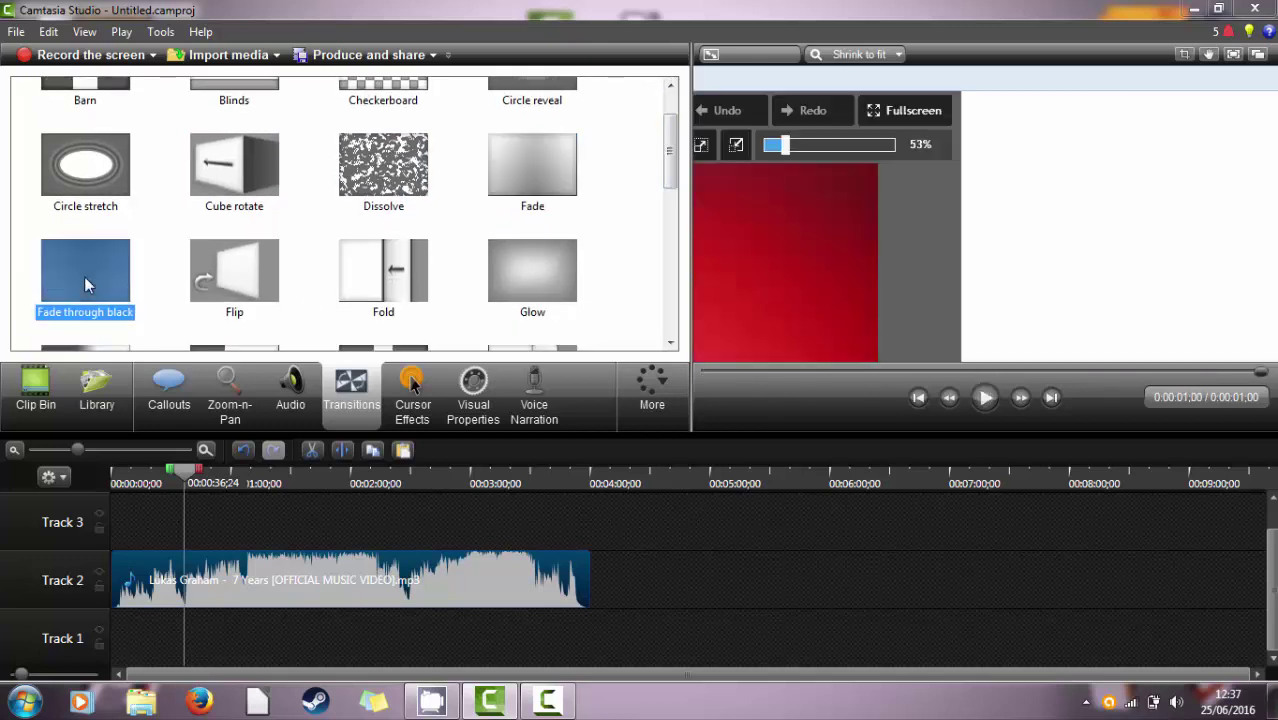
click(221, 284)
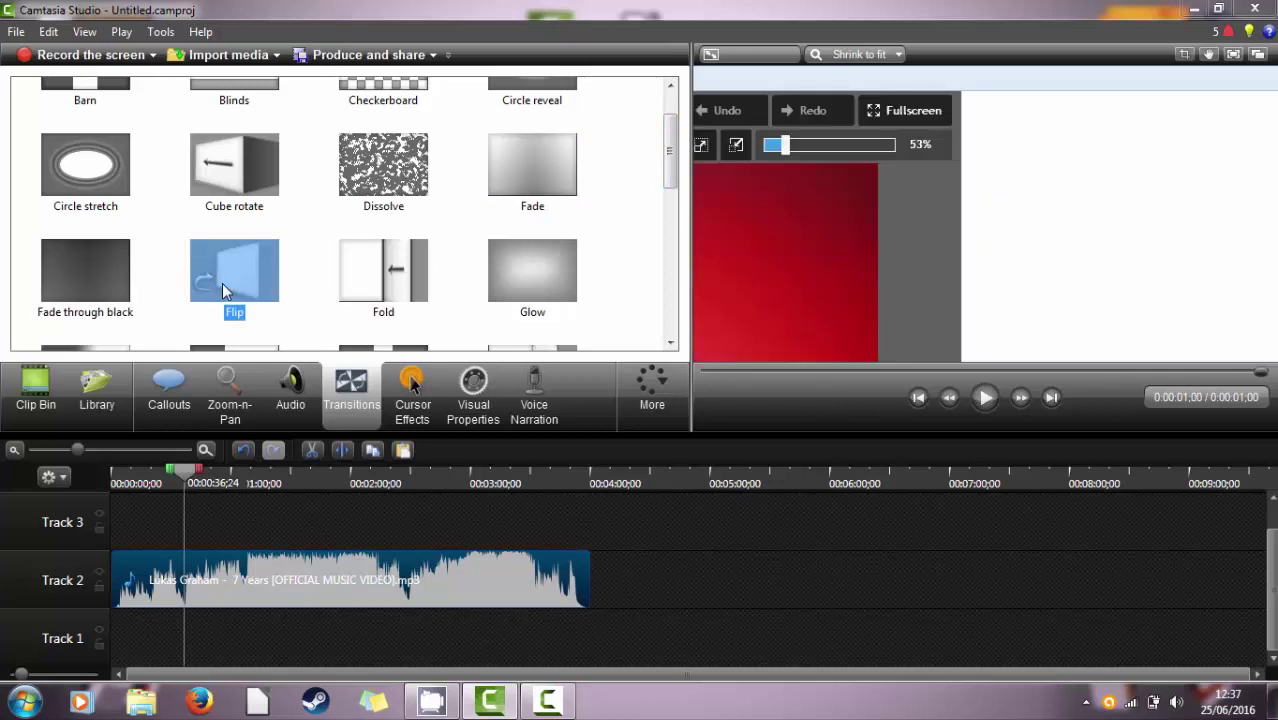
click(412, 270)
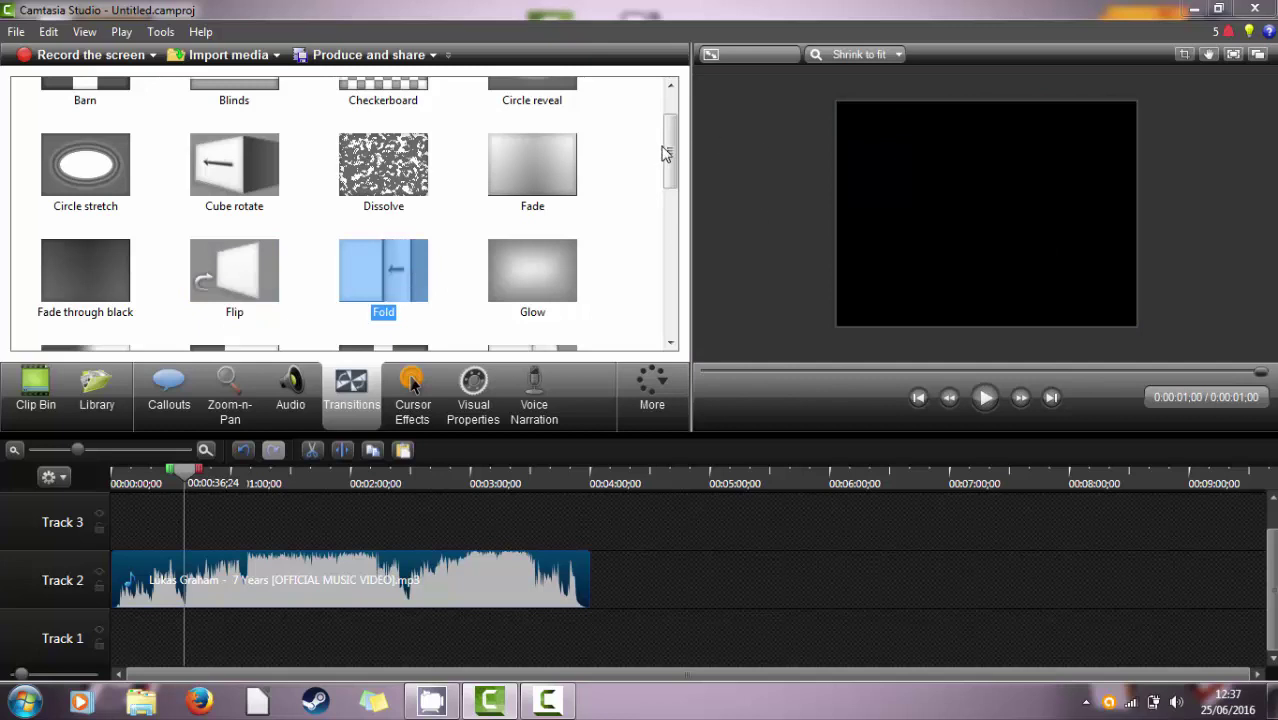
- Look through the Cursor Effects, Visual Properties and Voice Narration options and the list of additional tools
click(410, 410)
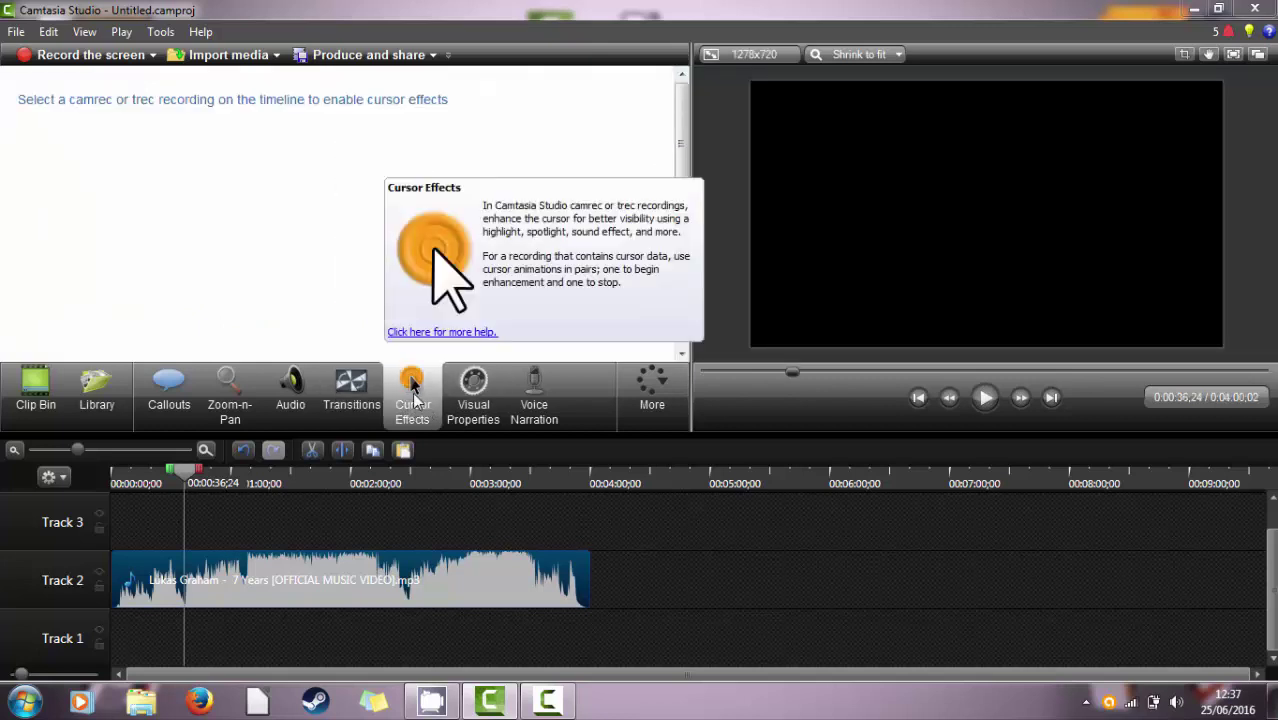
click(462, 420)
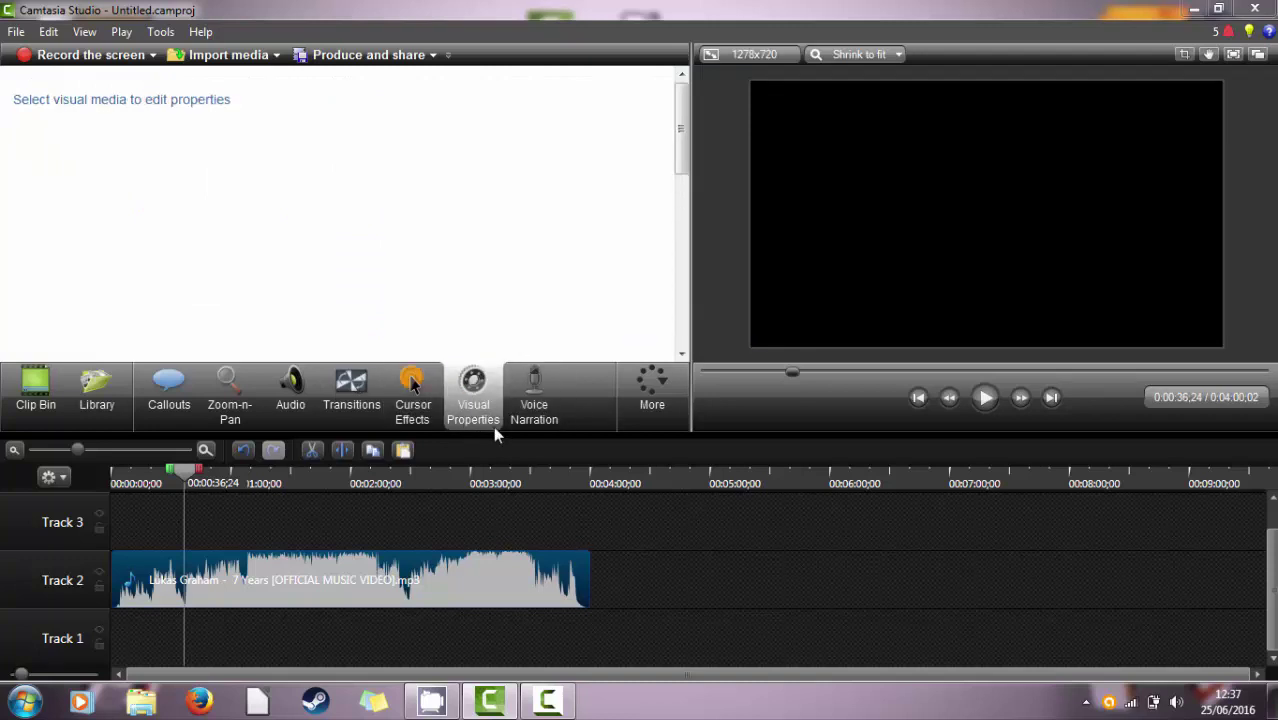
click(531, 396)
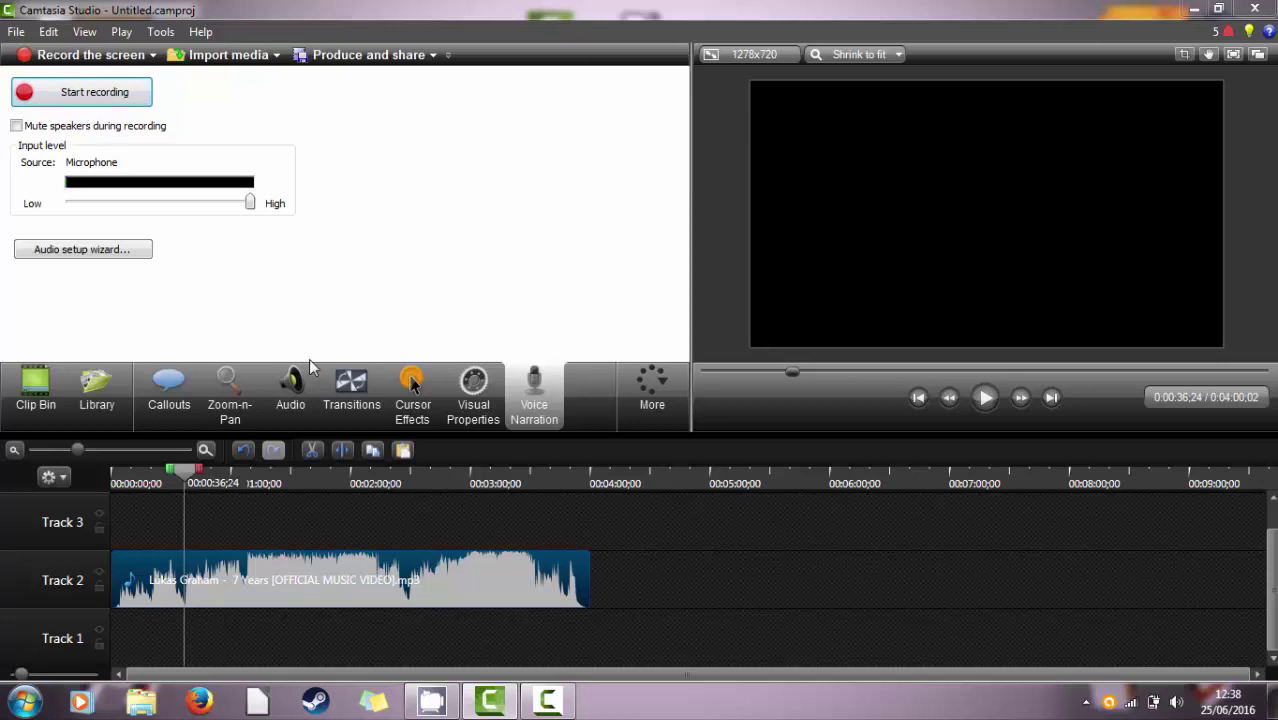
click(547, 700)
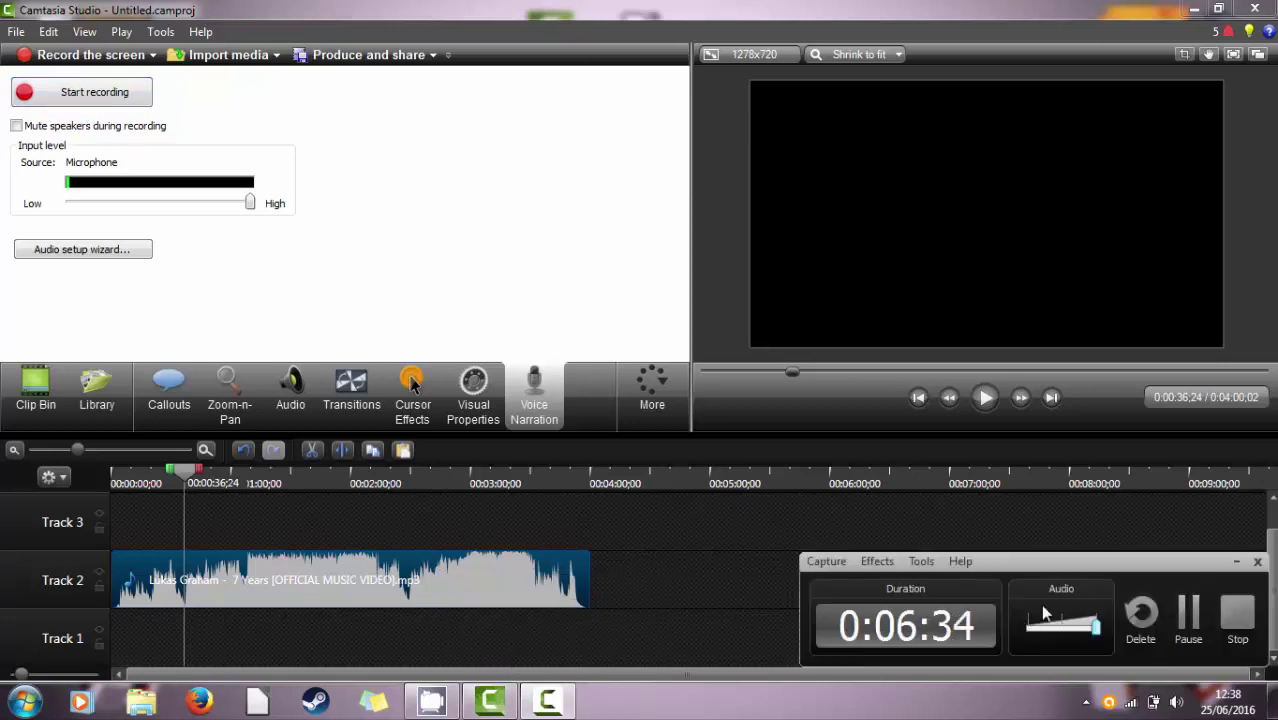
click(1235, 562)
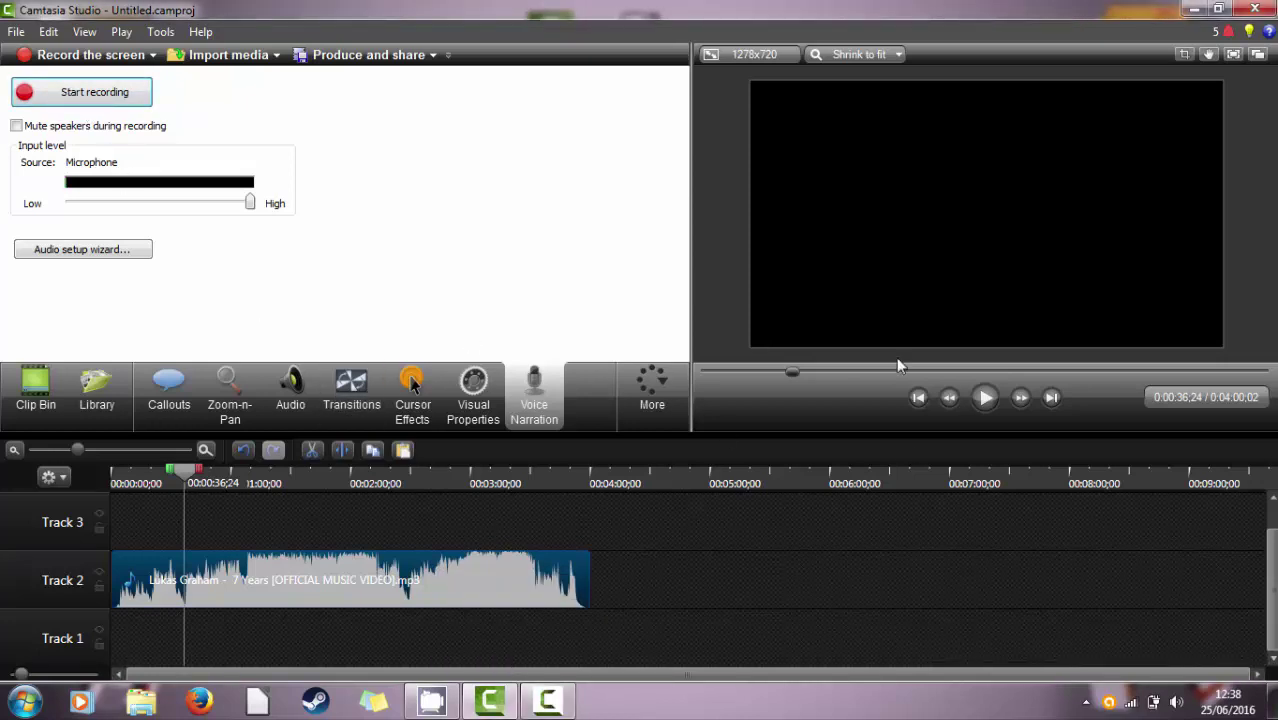
click(655, 405)
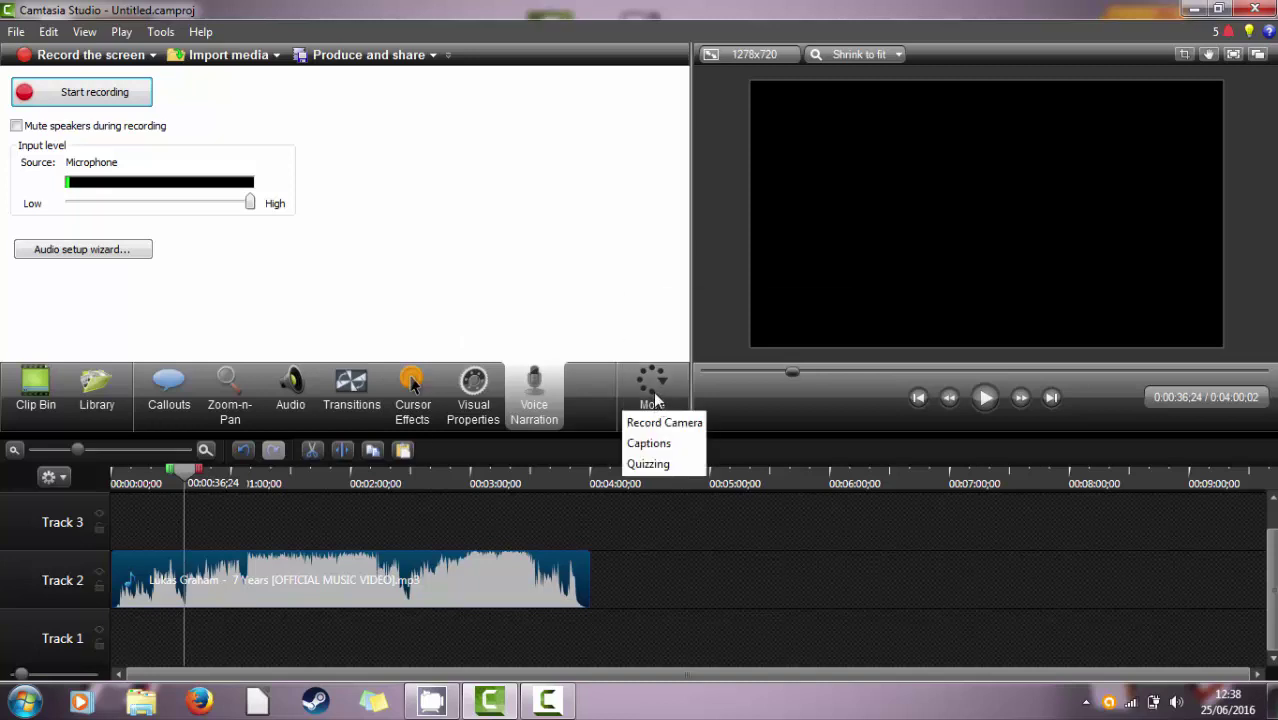
click(749, 561)
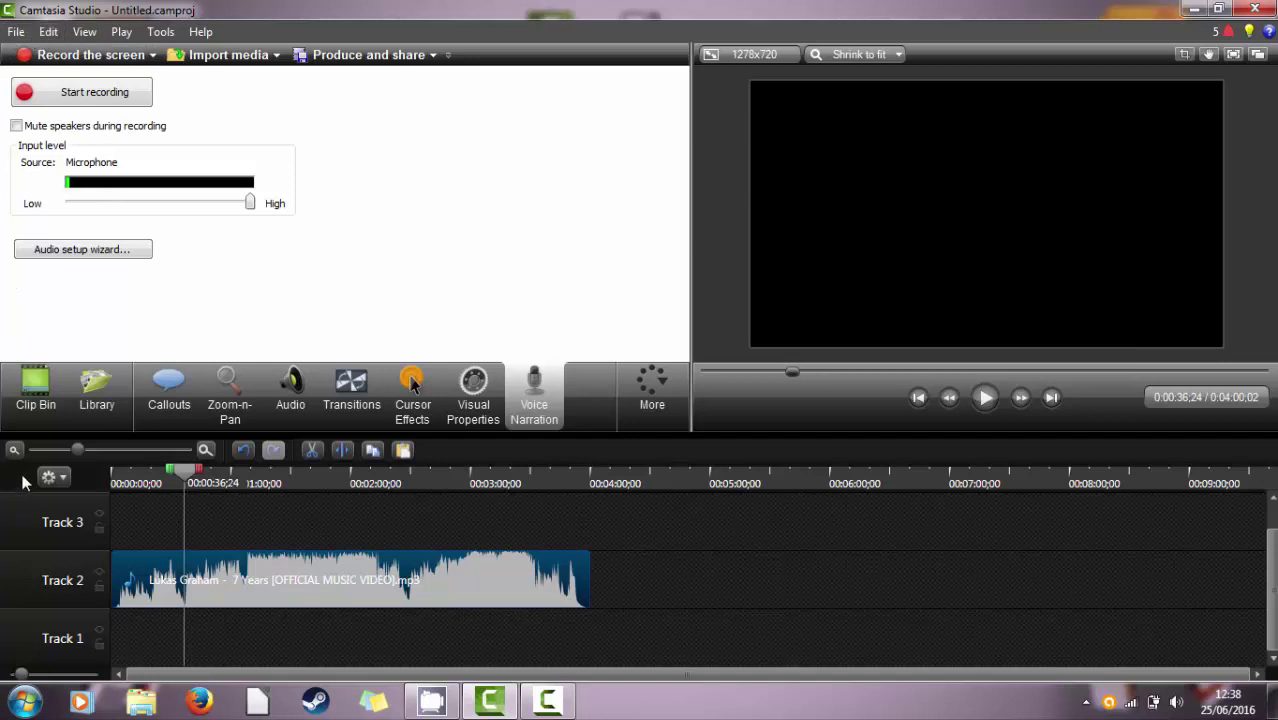
- Zoom the timeline in to its closest scale and back out, and move the playhead to about 36 seconds
drag(79, 452, 190, 451)
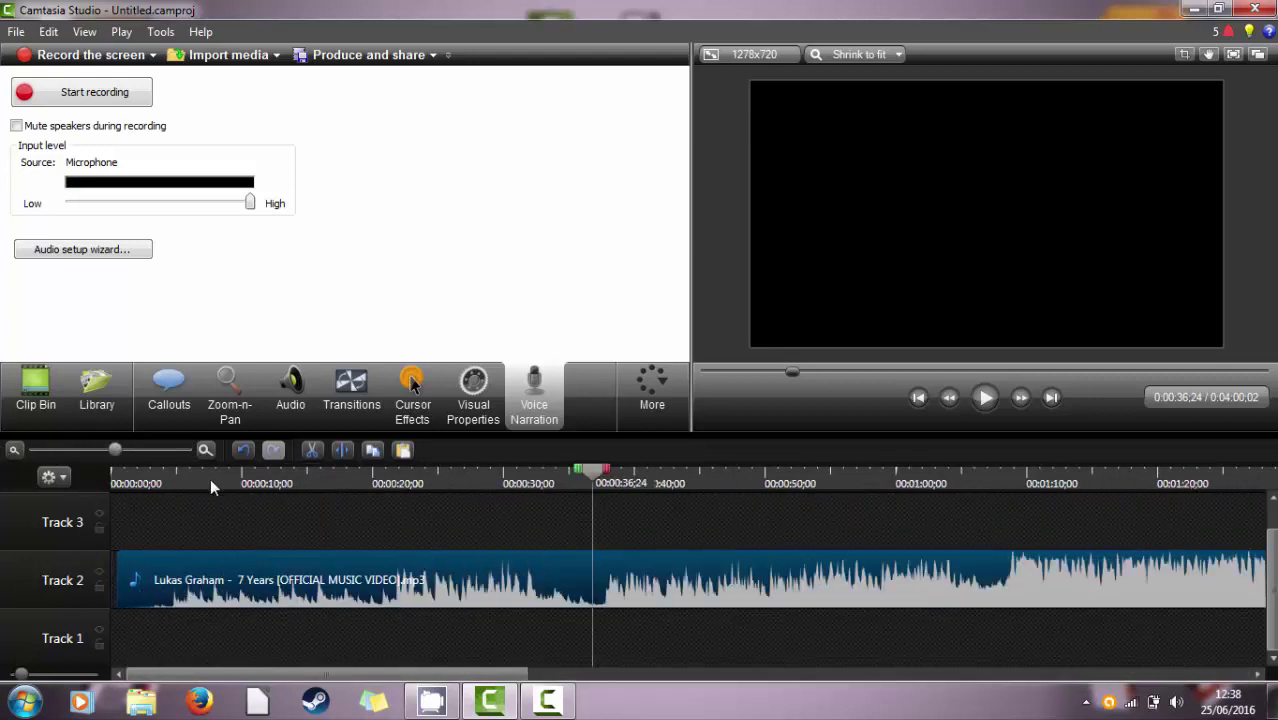
drag(689, 480, 214, 566)
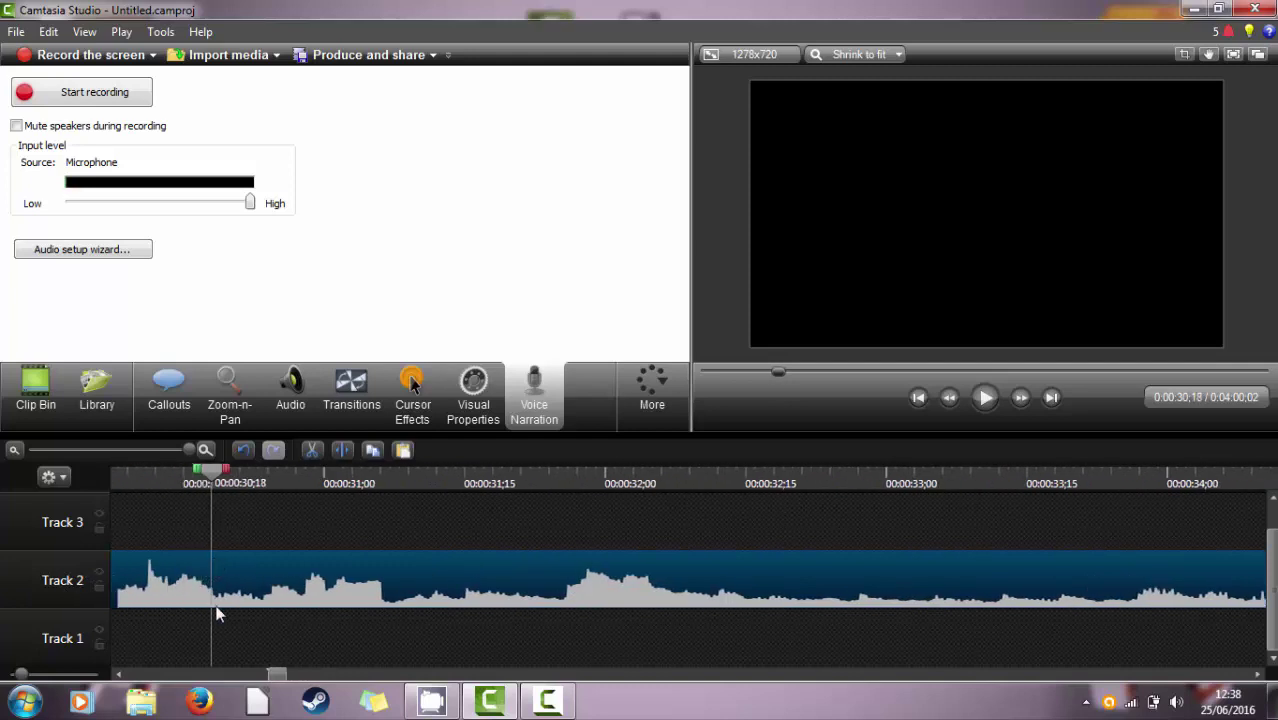
drag(186, 448, 31, 452)
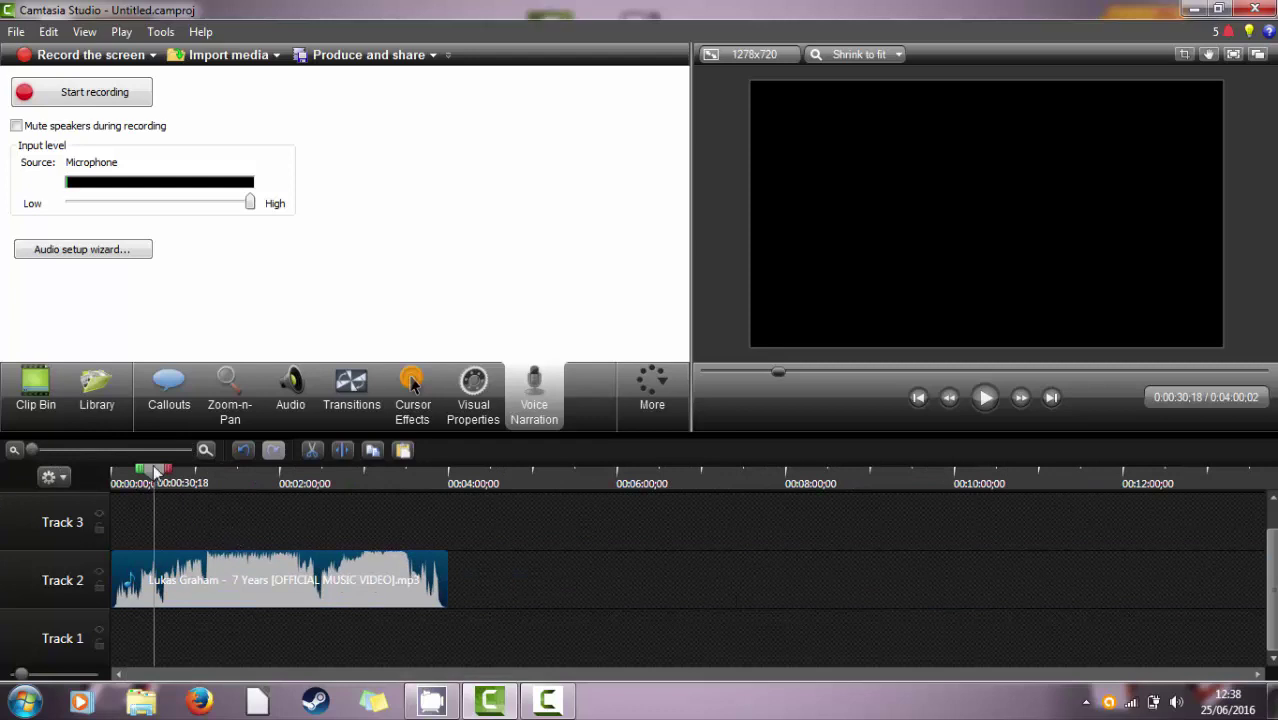
drag(155, 471, 163, 471)
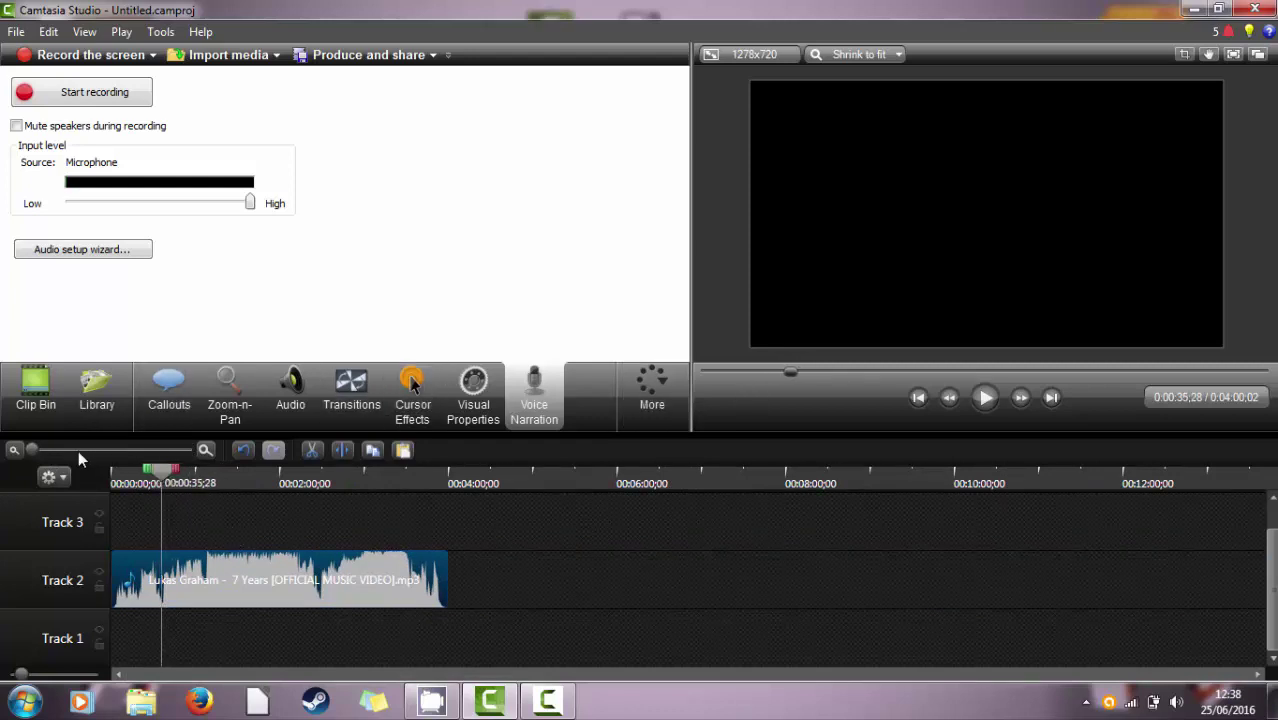
drag(31, 450, 86, 477)
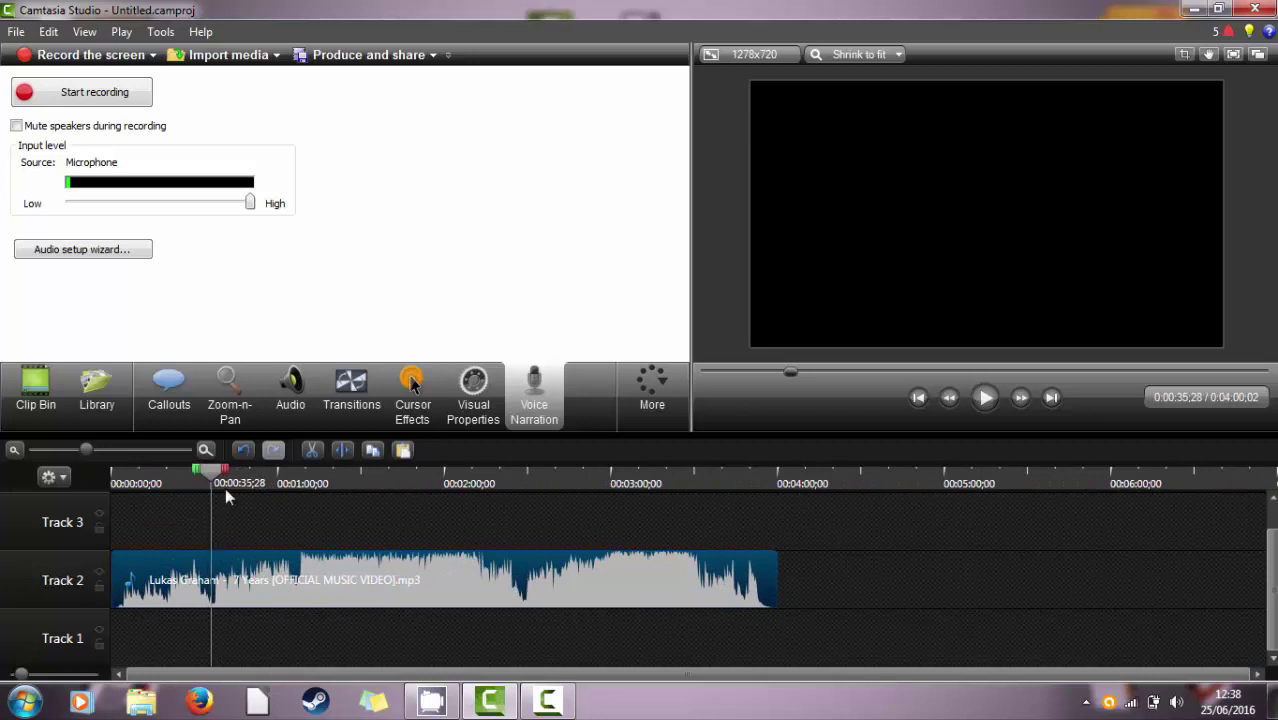
- Undo and redo the song's last volume change several times, and cut the song clip from Track 2
click(243, 453)
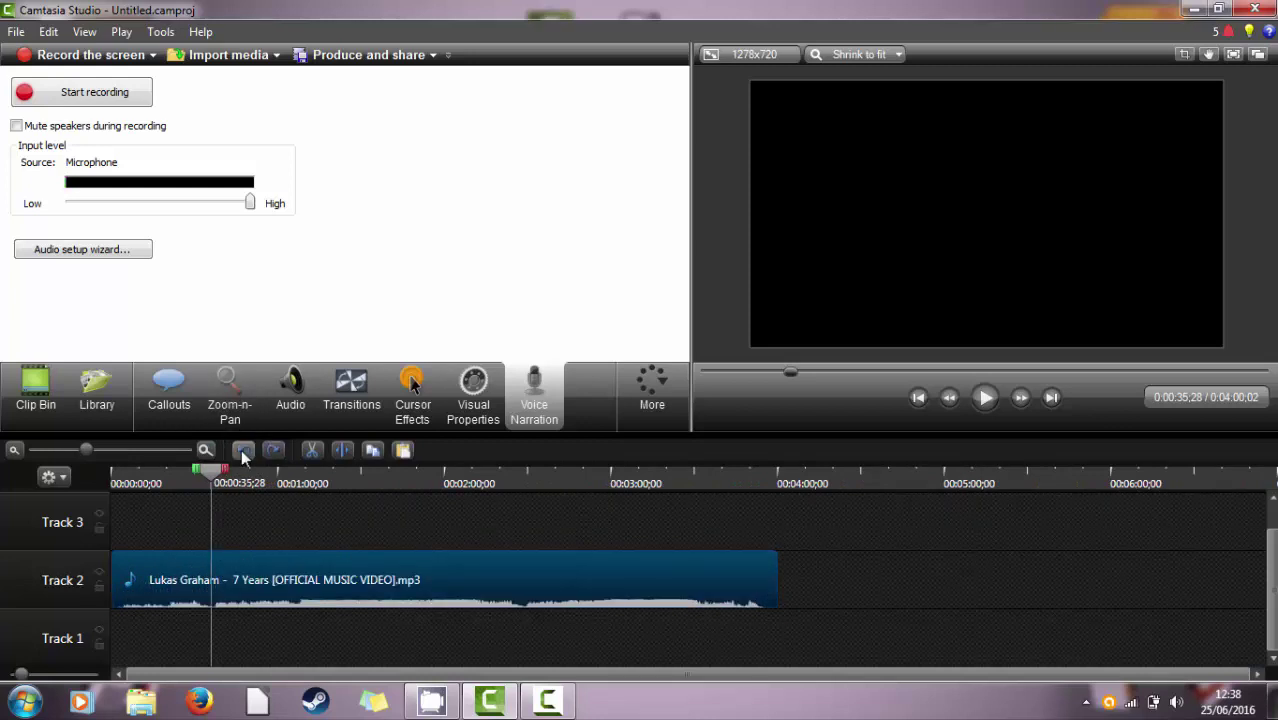
click(275, 452)
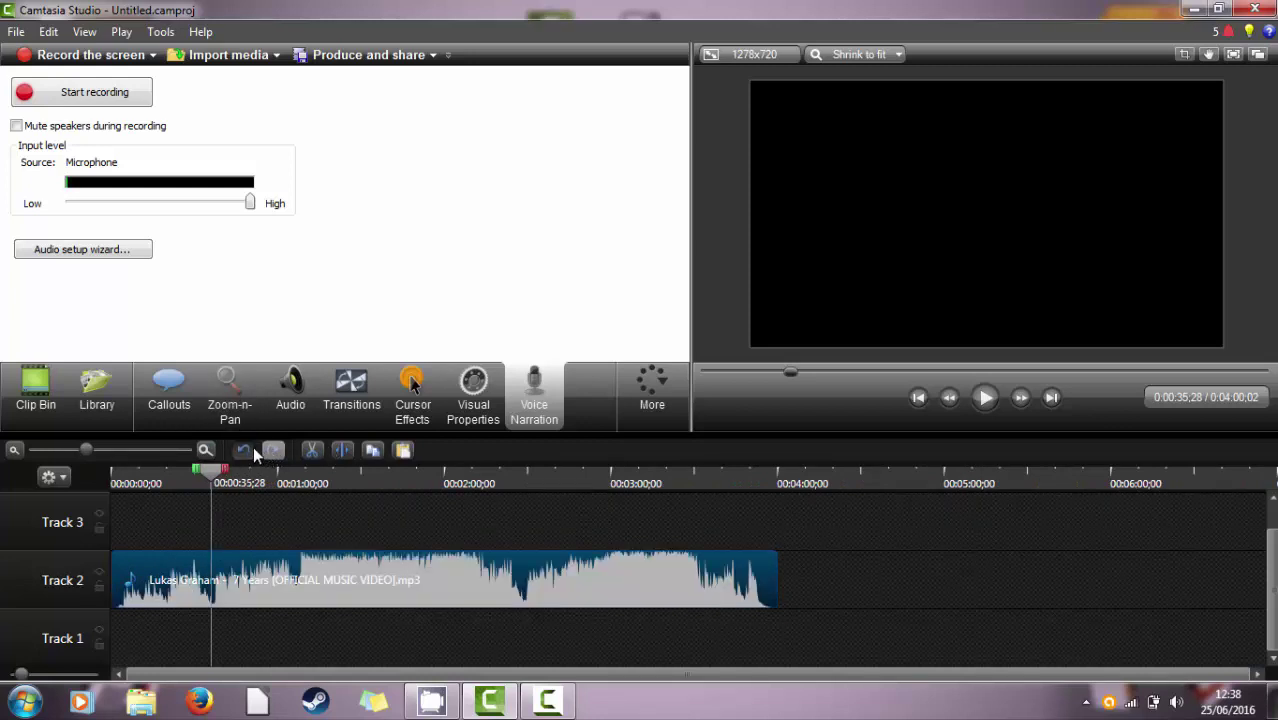
click(250, 448)
click(266, 451)
click(249, 448)
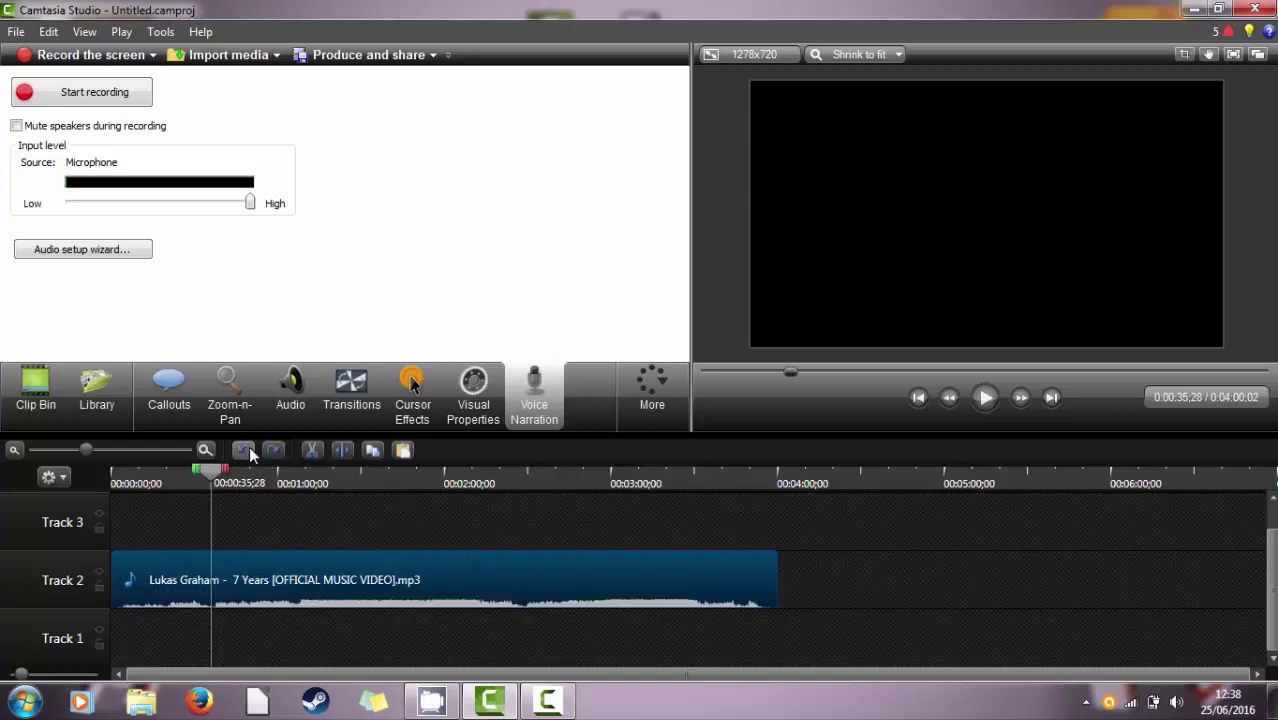
click(272, 452)
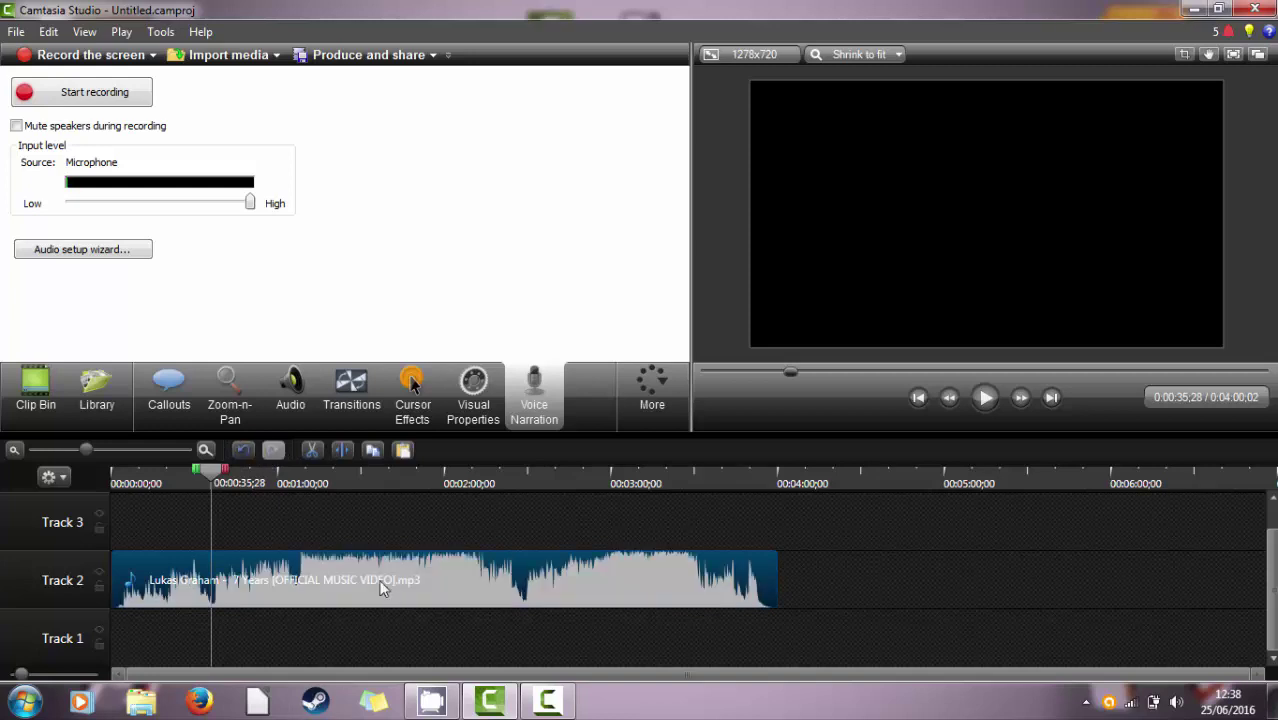
click(249, 449)
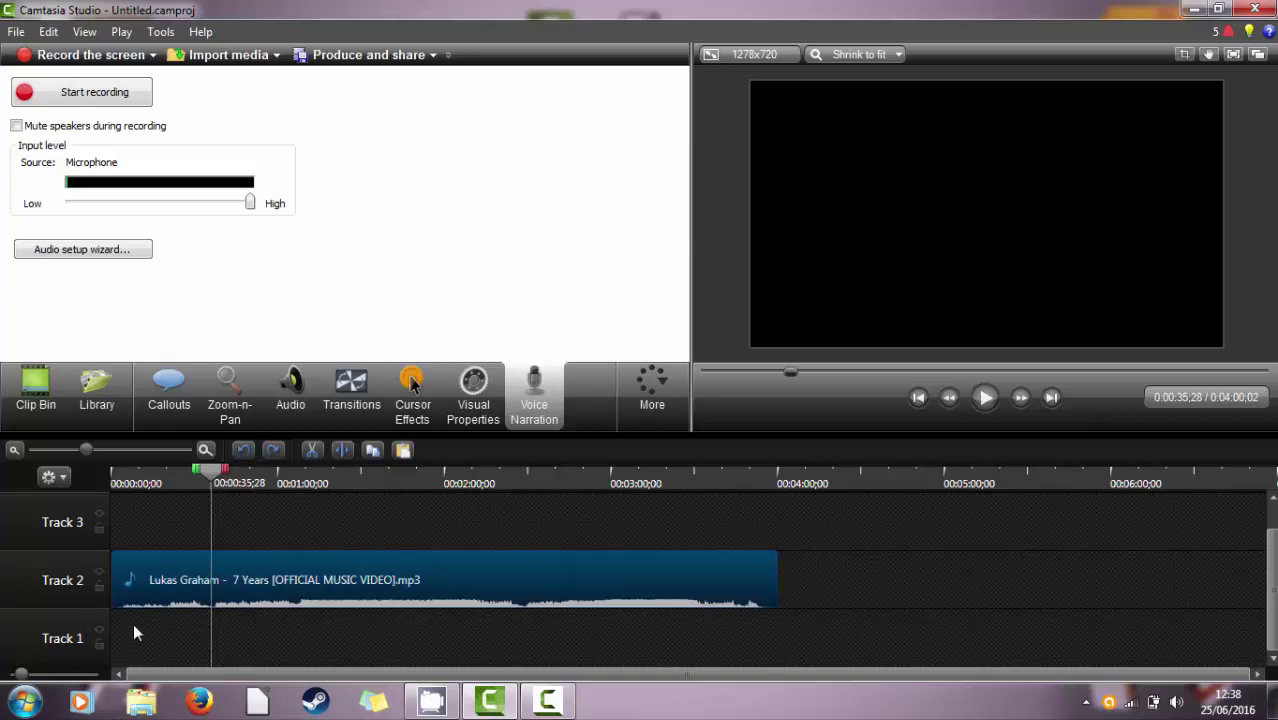
click(318, 451)
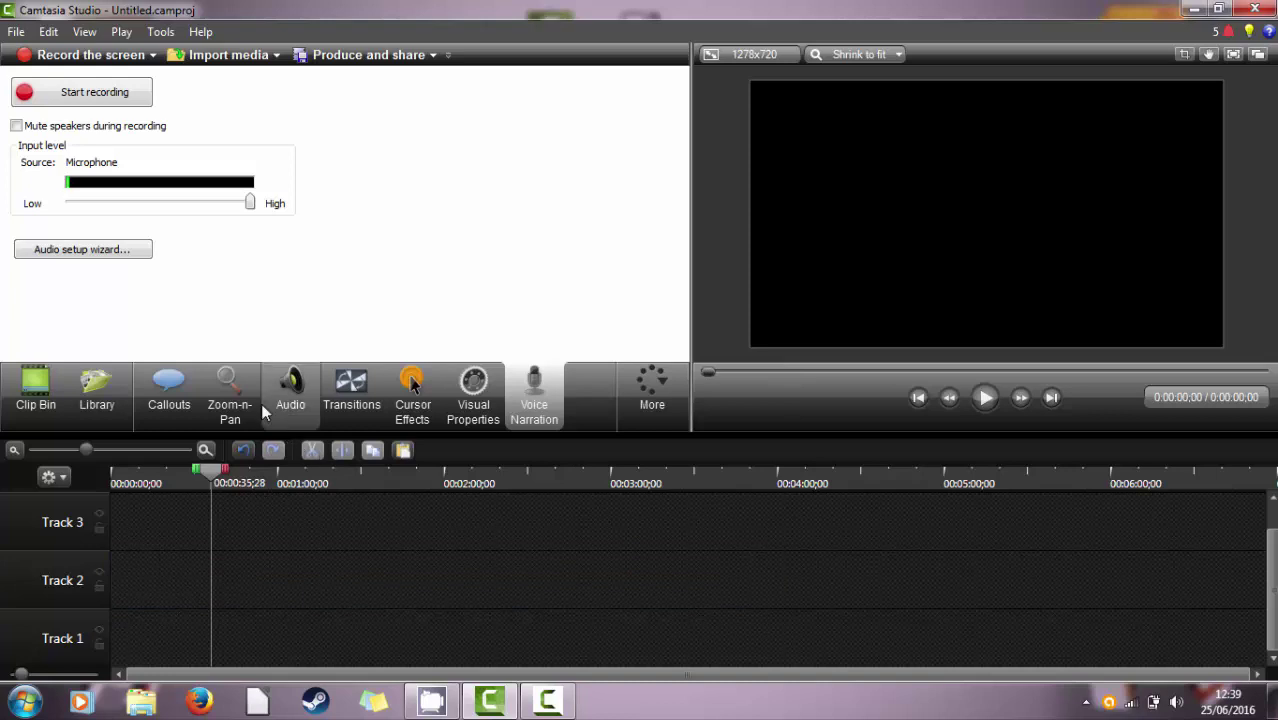
- Bring up the screen recorder, return to the Camtasia Studio editor and minimize the recorder window
click(148, 57)
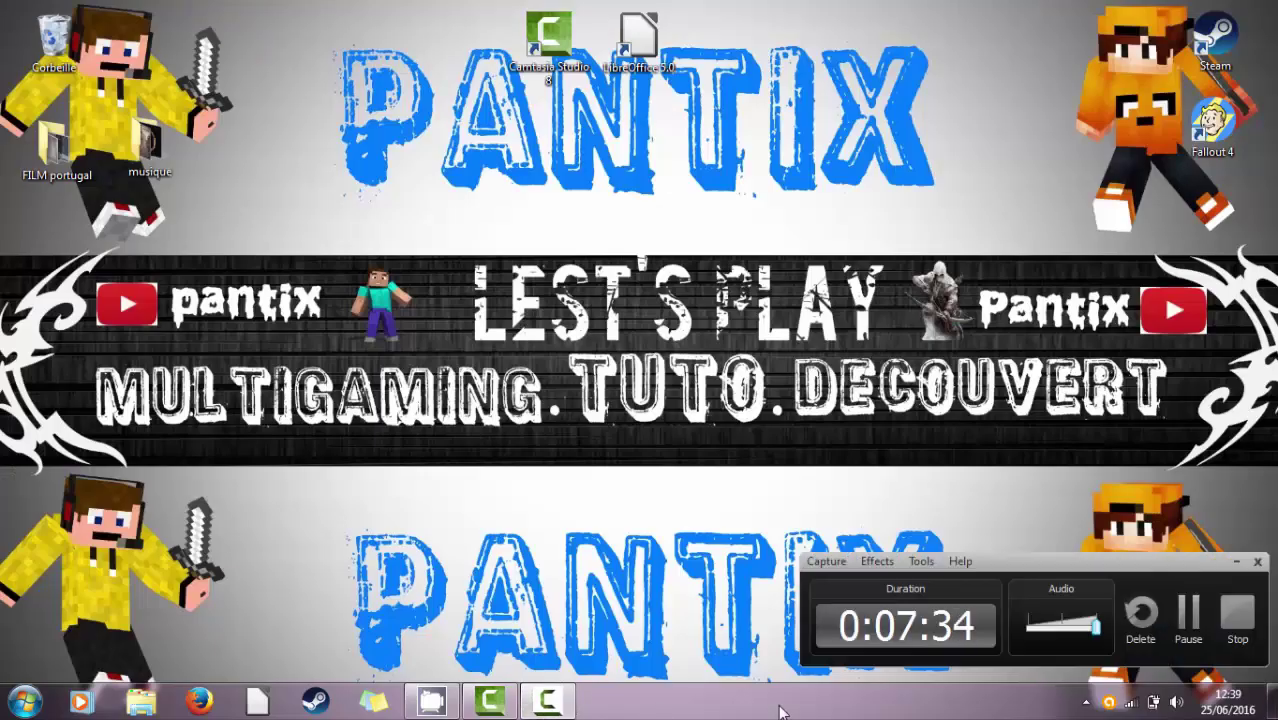
click(431, 702)
click(490, 702)
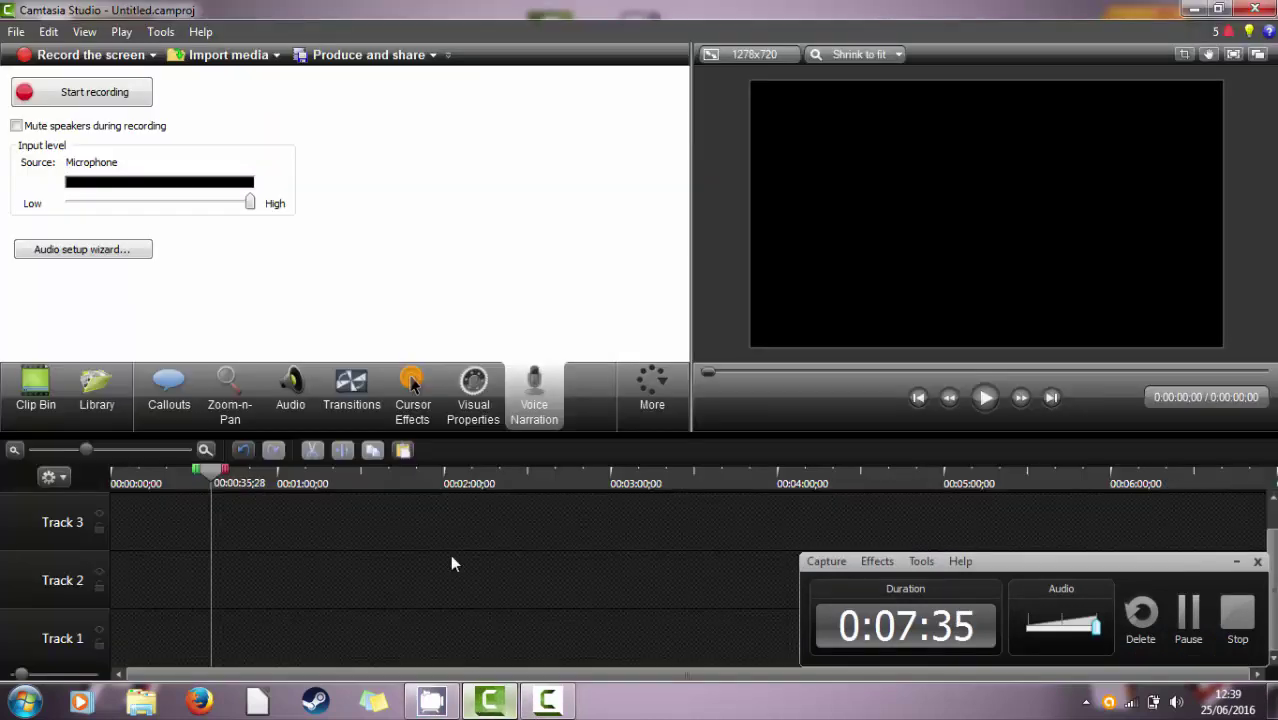
click(1237, 563)
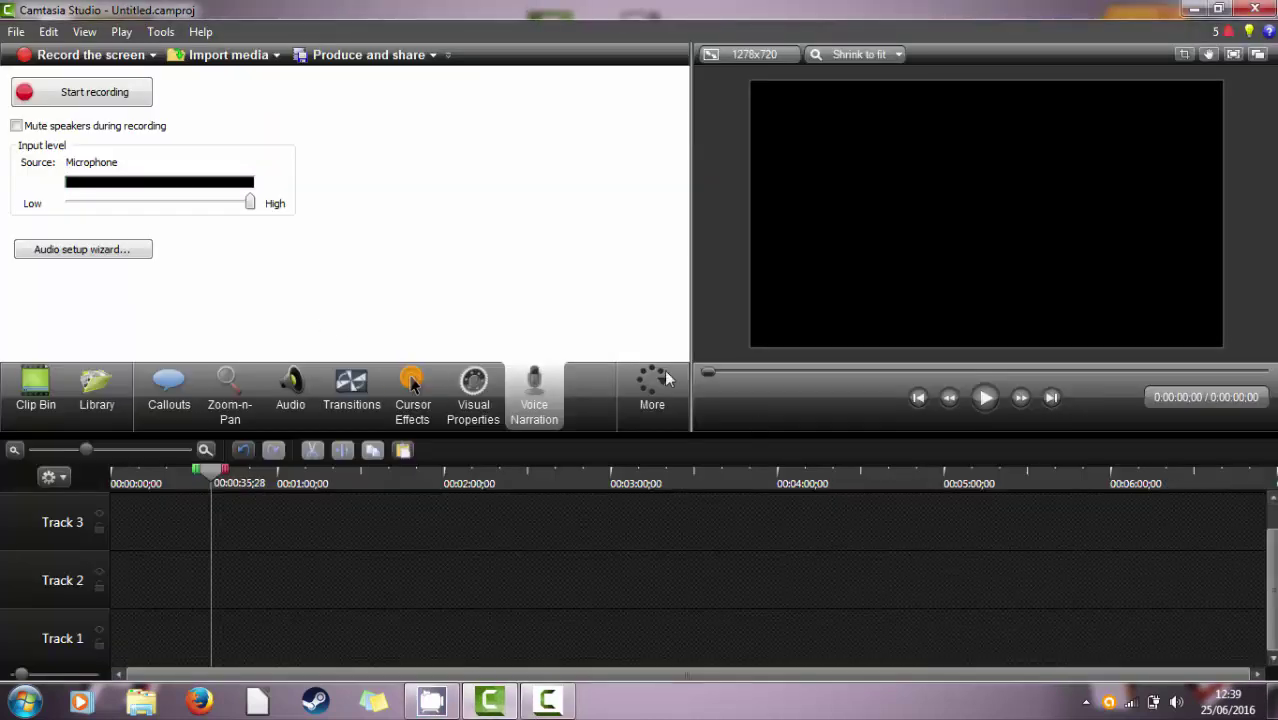
- Open and cancel the media import, and place the song from the Clip Bin on Track 1, starting about 13 seconds in
click(247, 56)
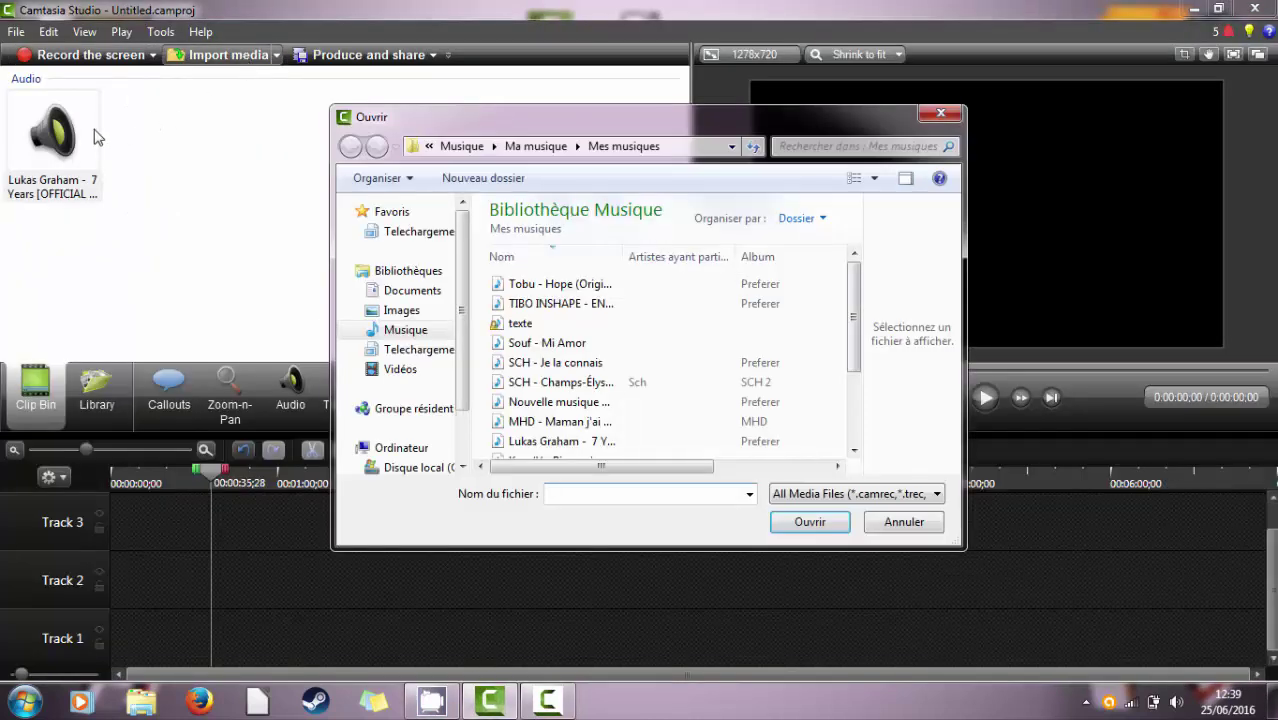
click(941, 113)
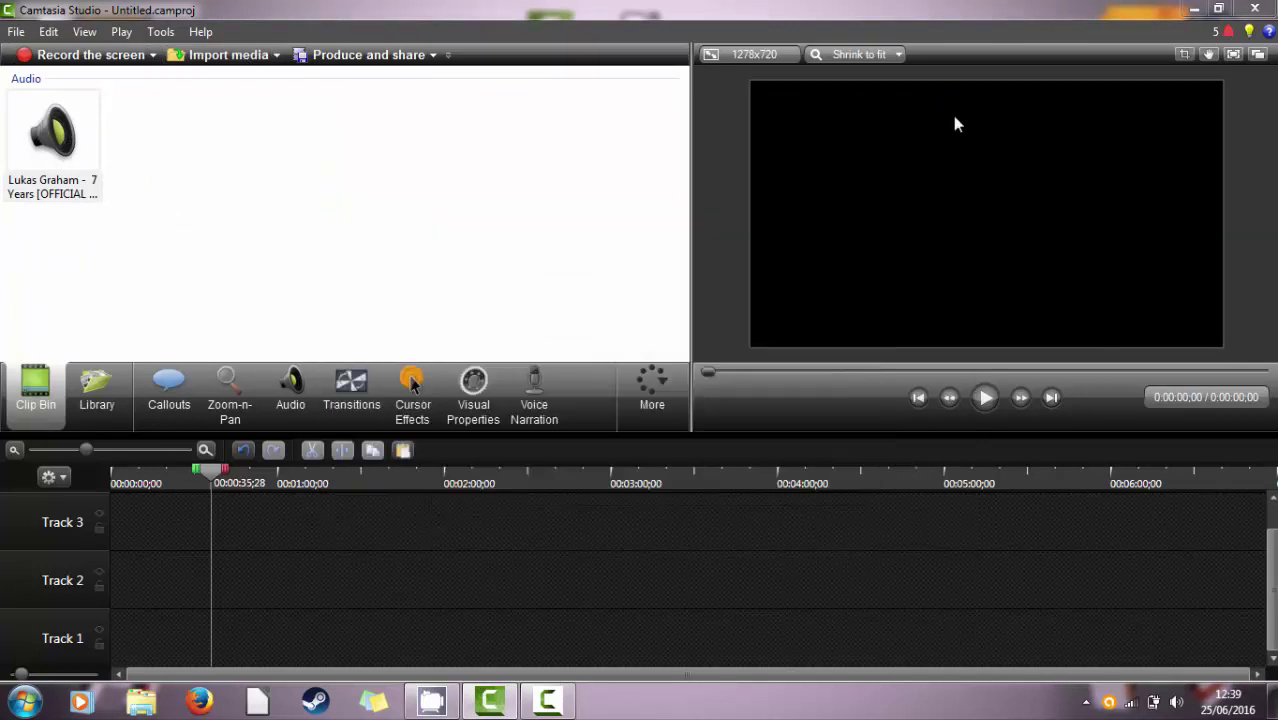
drag(73, 143, 121, 427)
drag(153, 649, 153, 648)
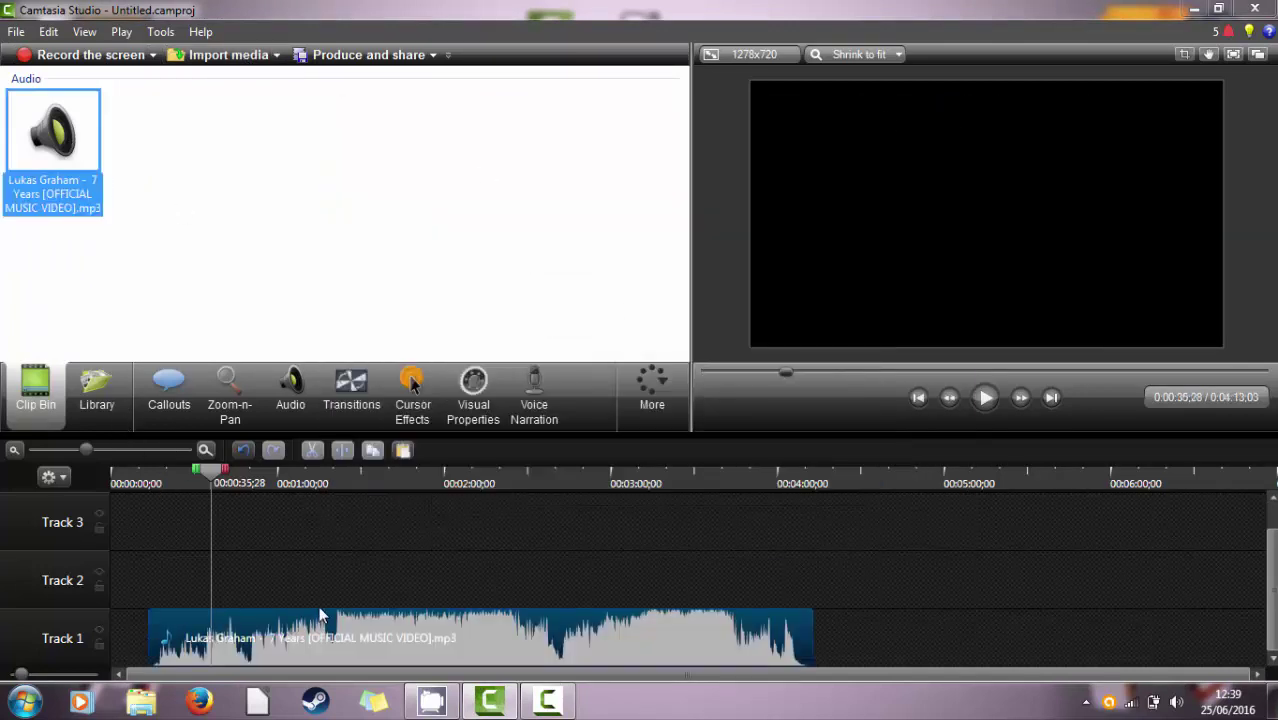
- Move the song on Track 1 to the timeline start, and cut the range from 0 to 0:01:14;17 out of the timeline
drag(319, 614, 70, 640)
click(838, 550)
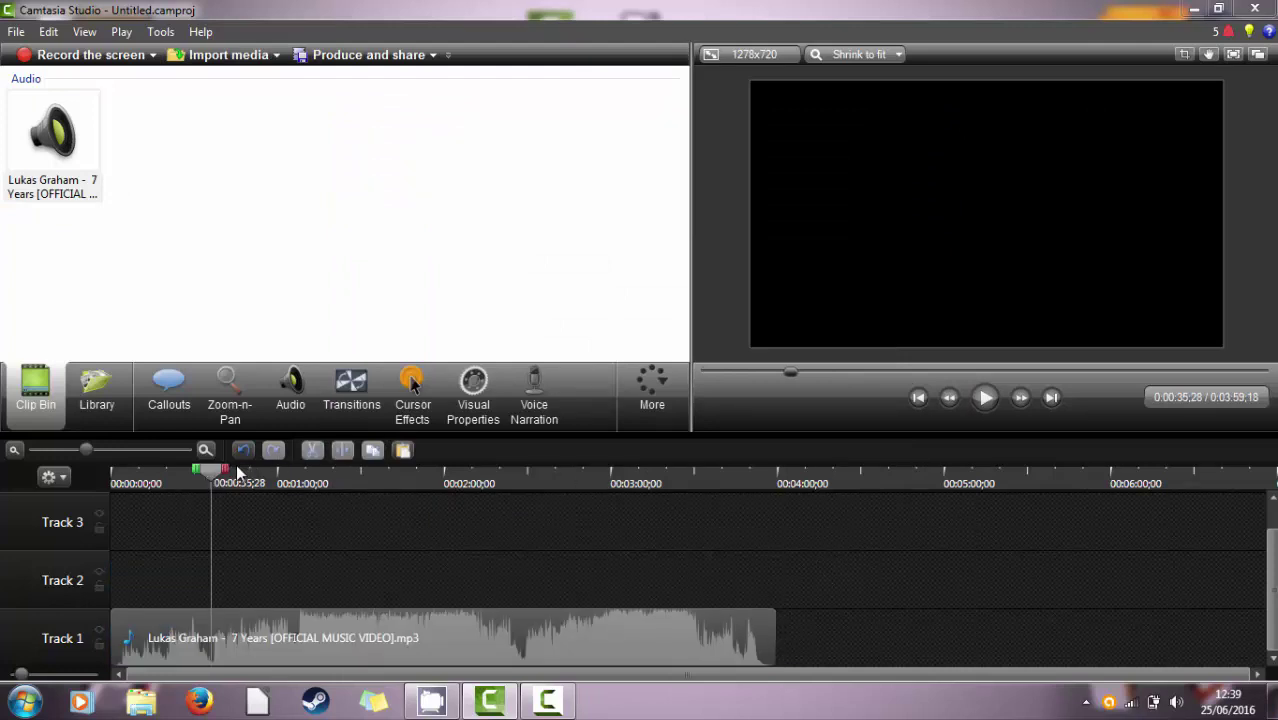
drag(237, 470, 336, 576)
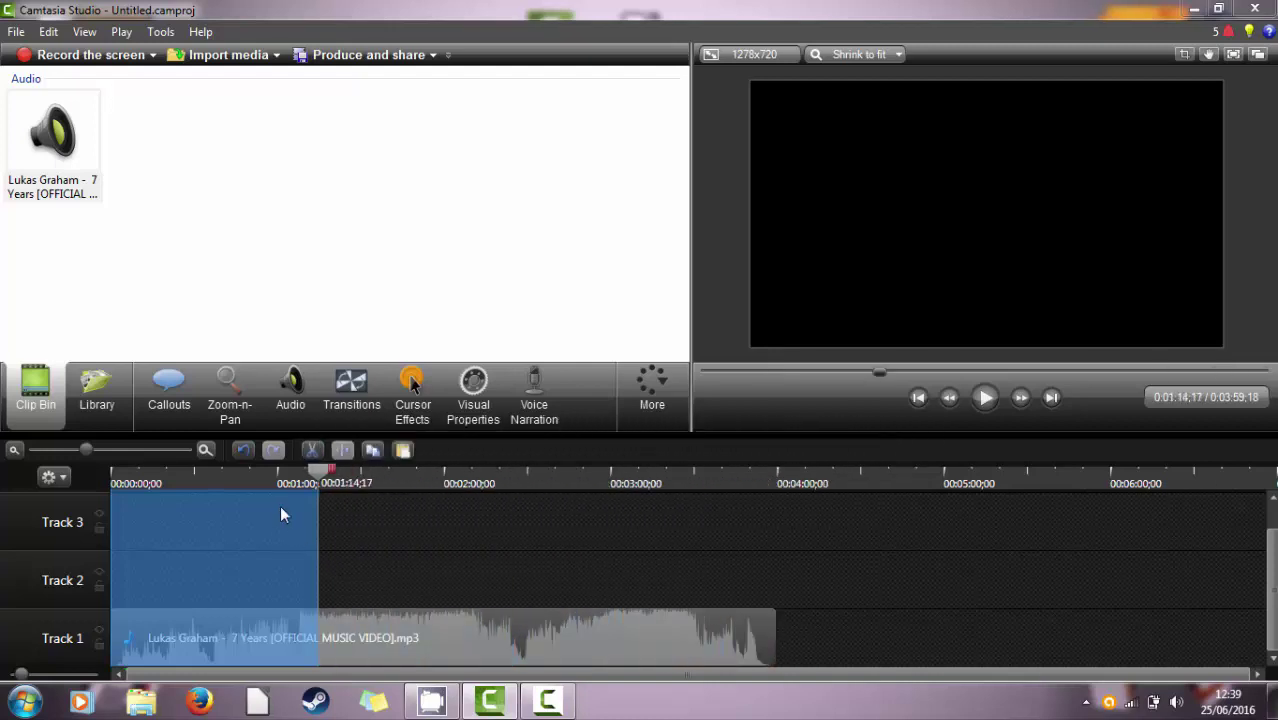
click(311, 449)
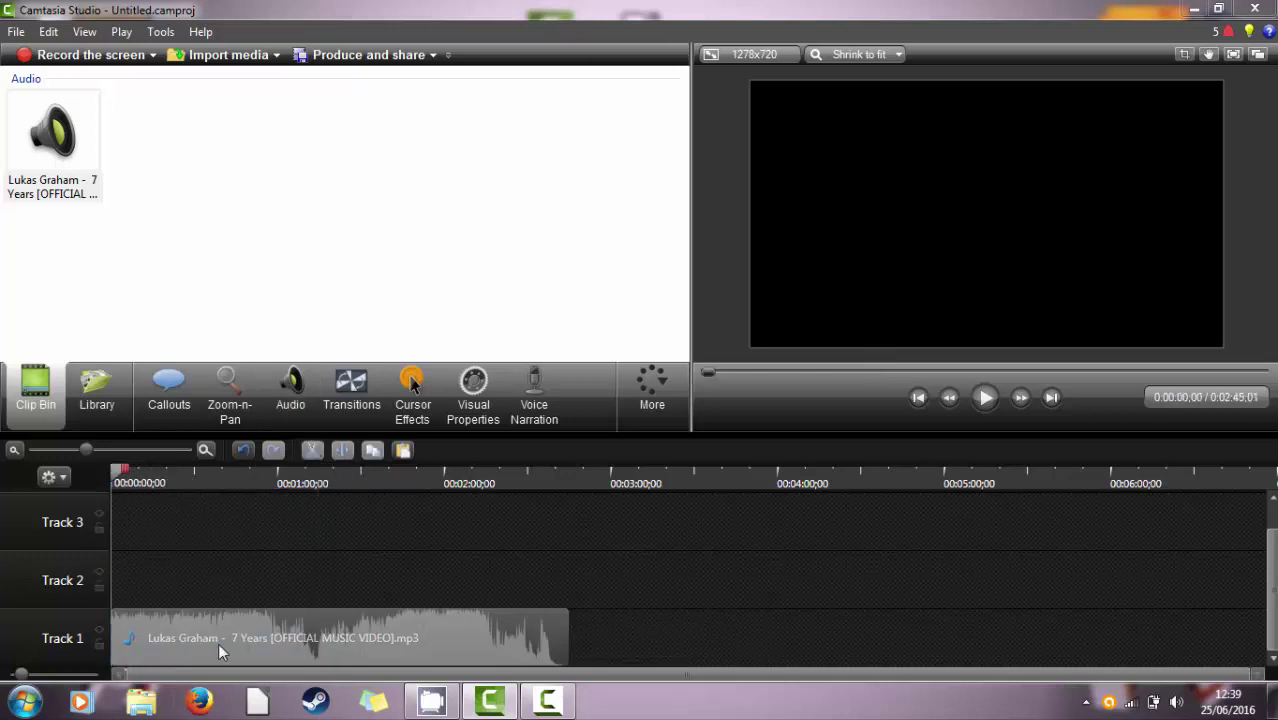
- Cut the remaining song clip, paste it on Track 1 at 0:01:14;07 and move it back to the timeline start
drag(218, 643, 321, 644)
drag(517, 662, 181, 637)
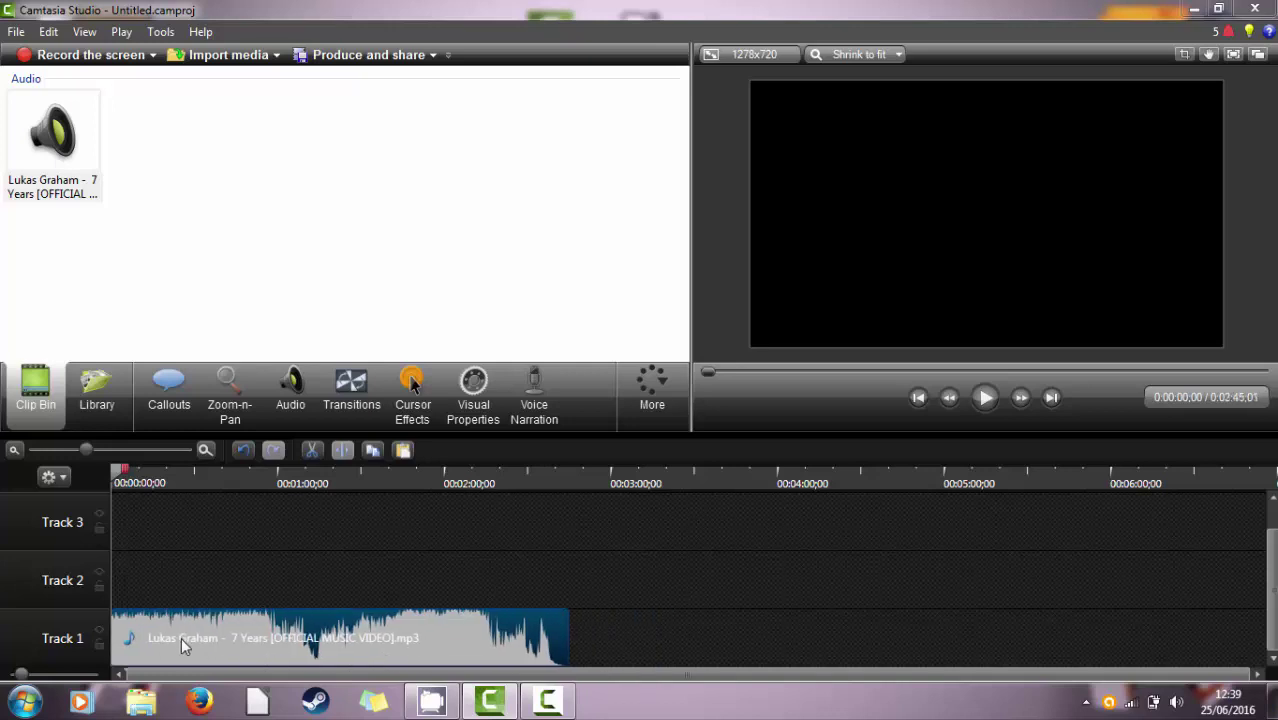
click(317, 468)
click(318, 462)
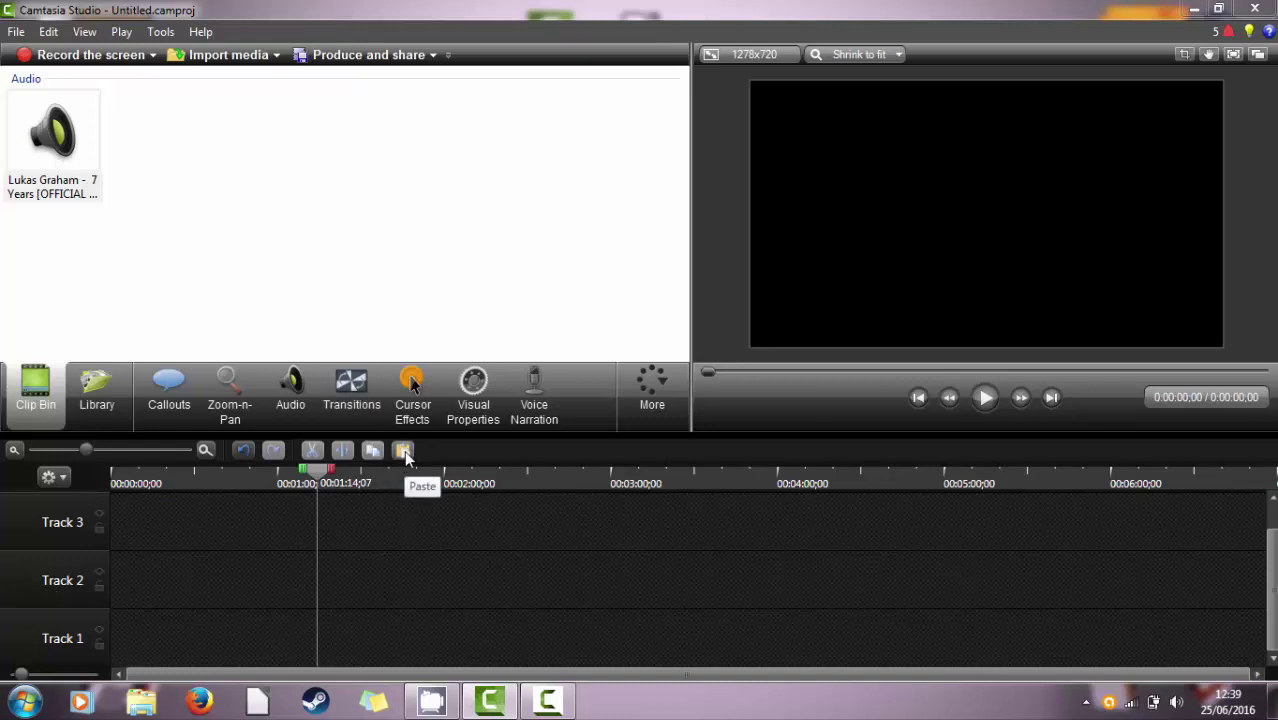
click(405, 452)
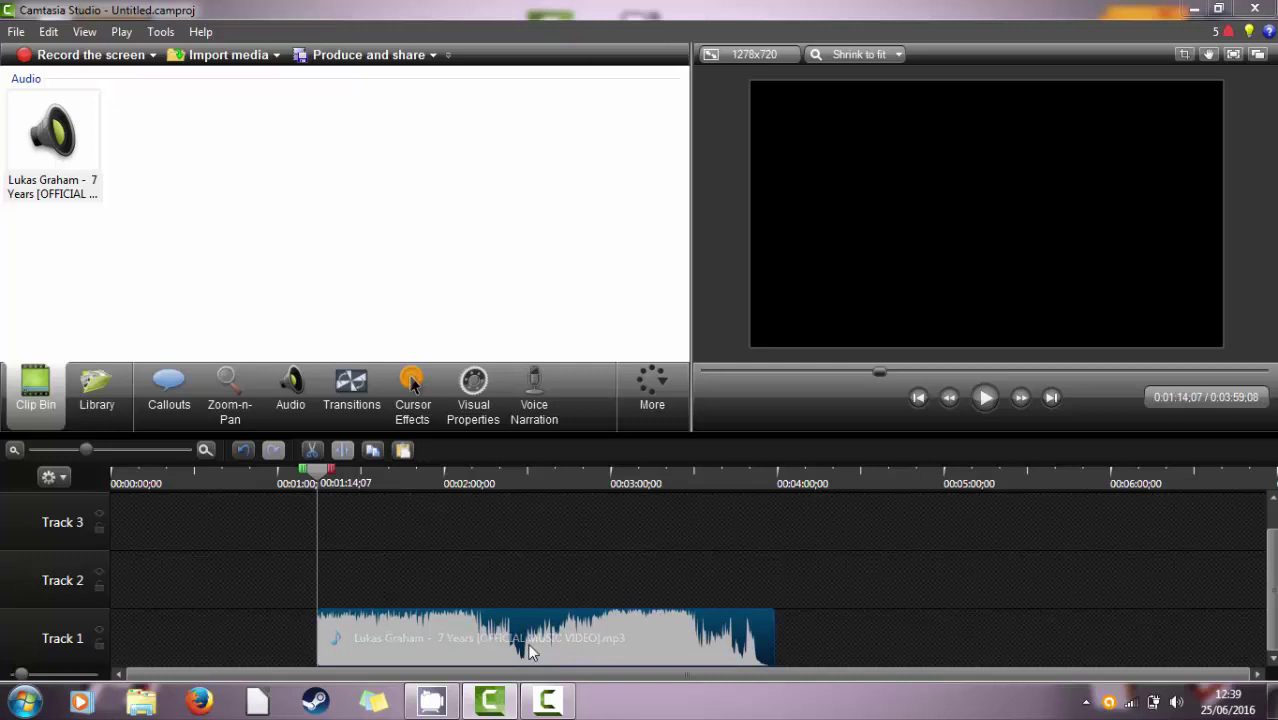
drag(528, 650, 110, 672)
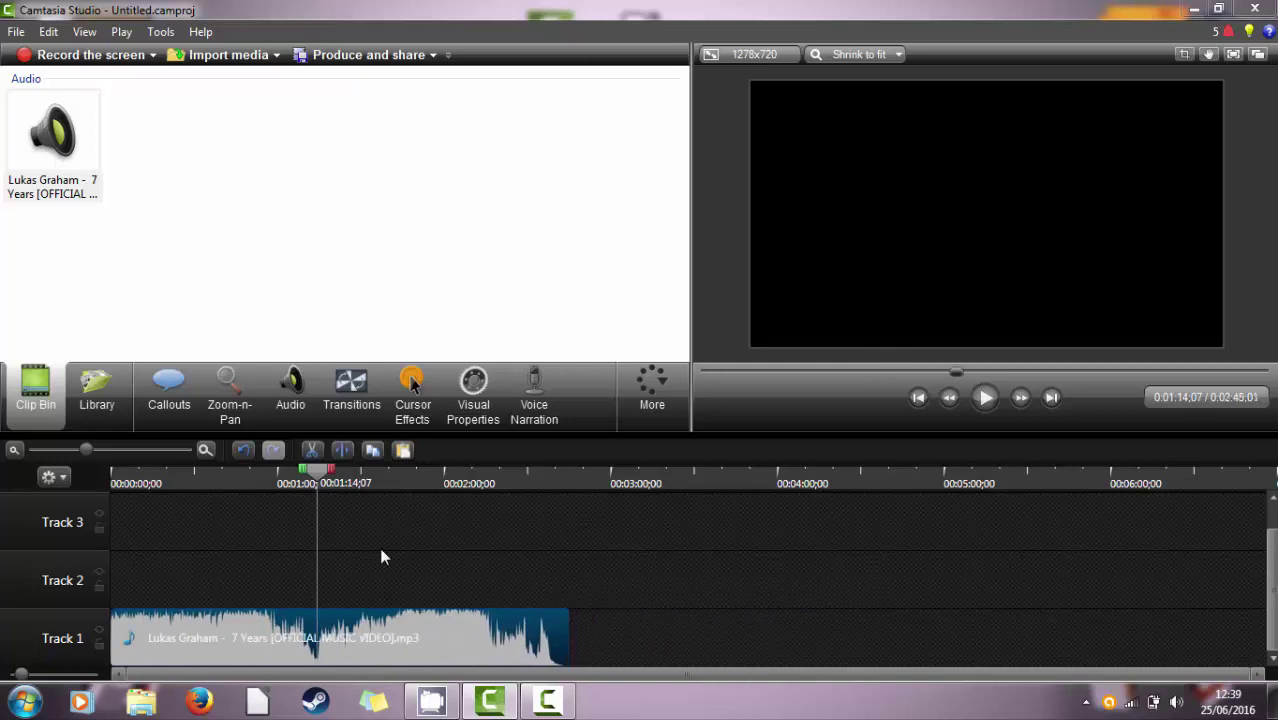
- Split the song clip on Track 1 at 0:01:23;20, and move the playhead to about 42 seconds
click(343, 470)
click(342, 452)
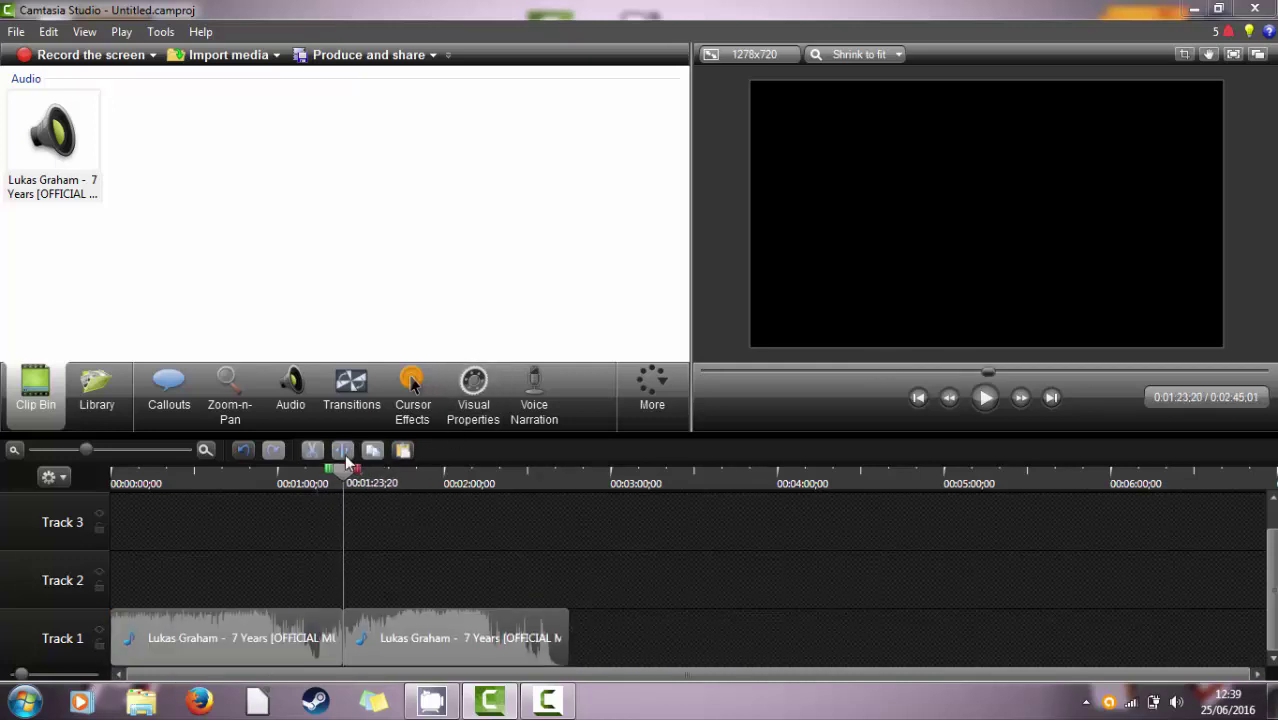
click(229, 474)
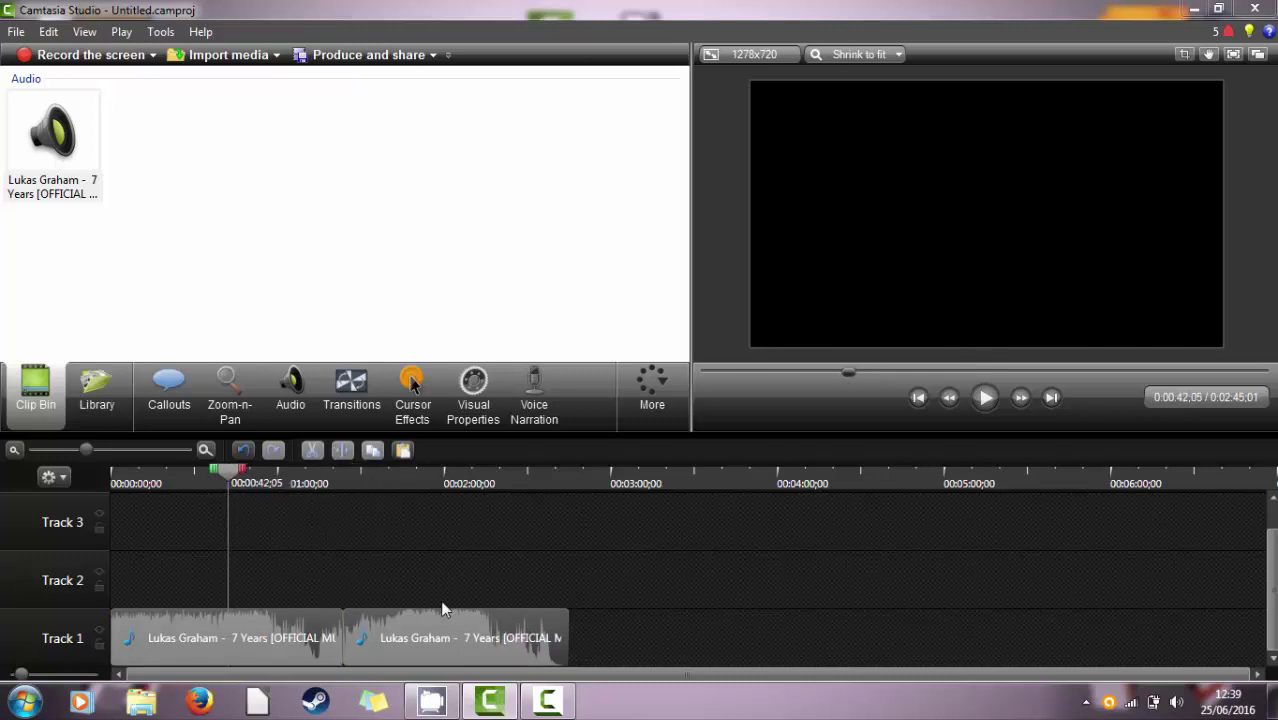
- Cut and paste the song's second part on Track 2, and return it to Track 1 directly behind the first part
drag(443, 612, 443, 580)
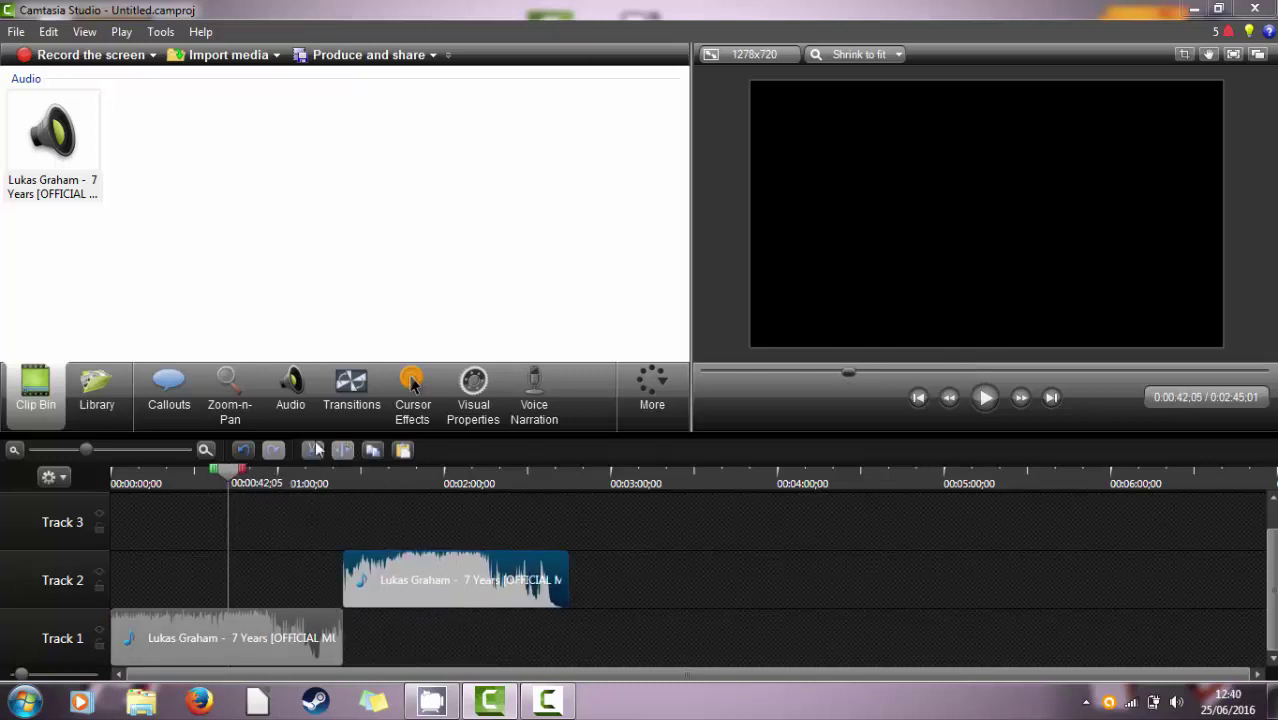
click(316, 452)
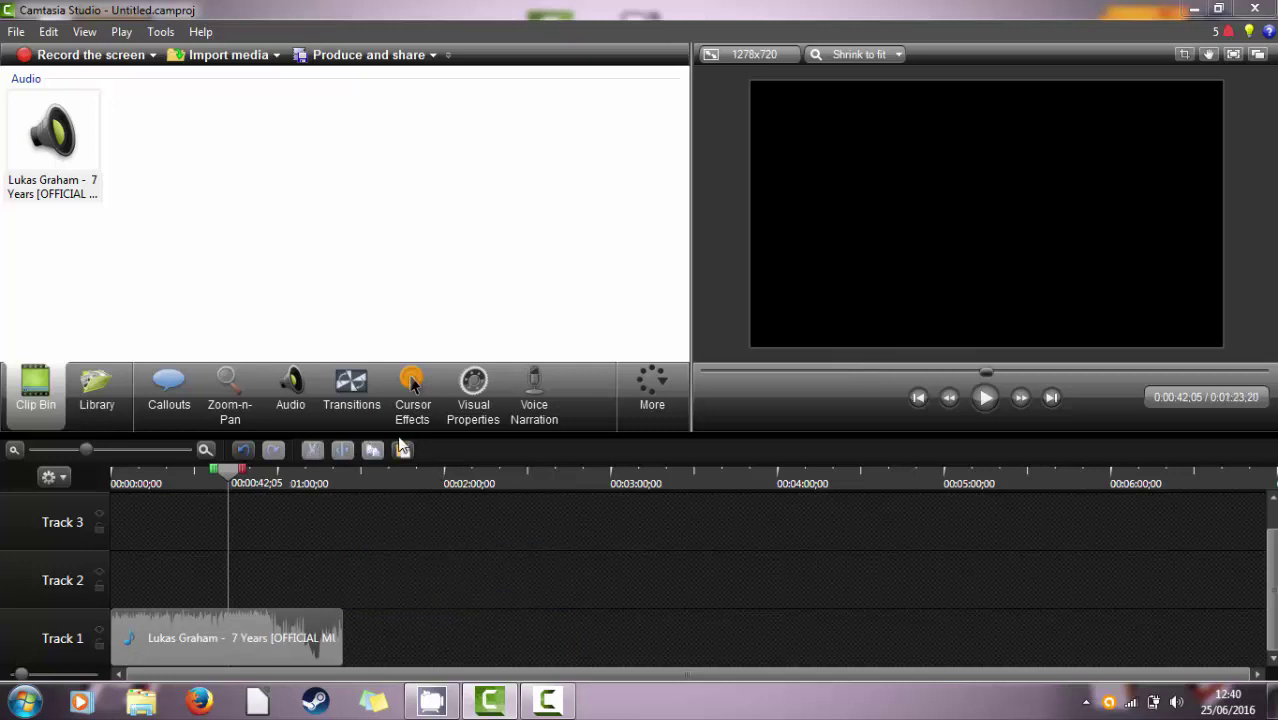
click(400, 447)
drag(360, 580, 412, 628)
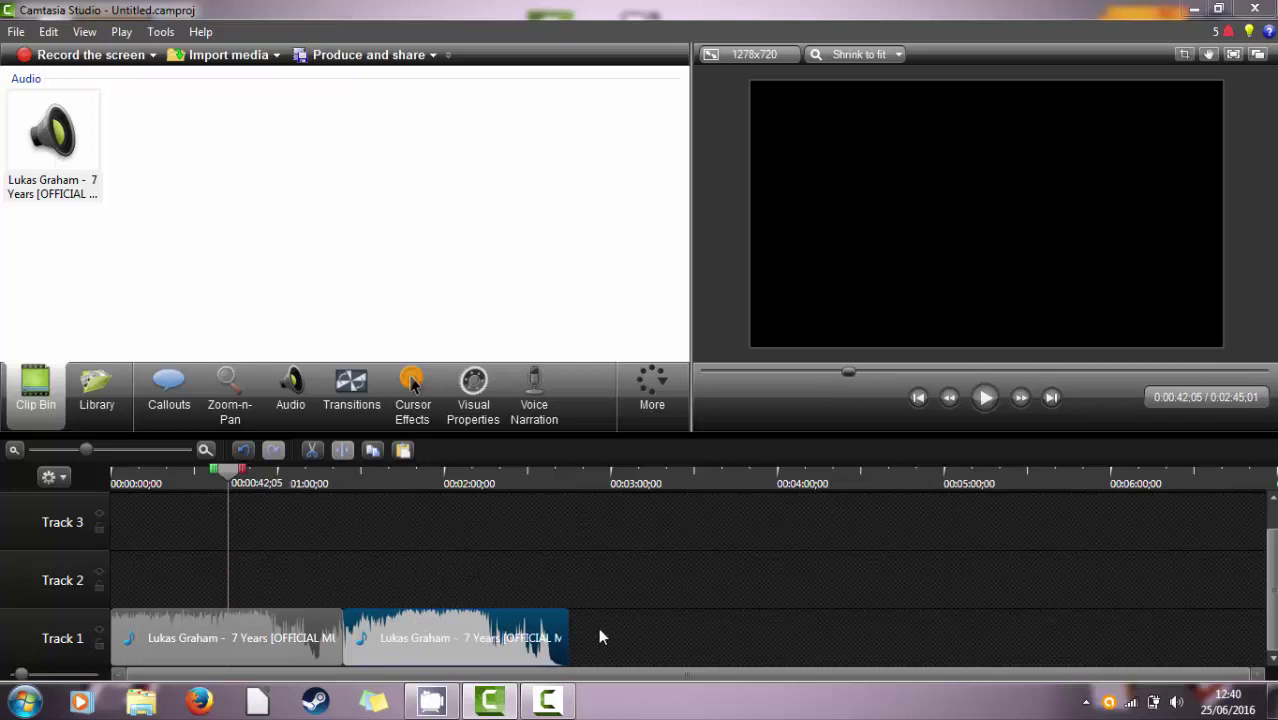
- Select both song parts on Track 1 and cut them from the timeline
drag(598, 627, 156, 648)
click(314, 450)
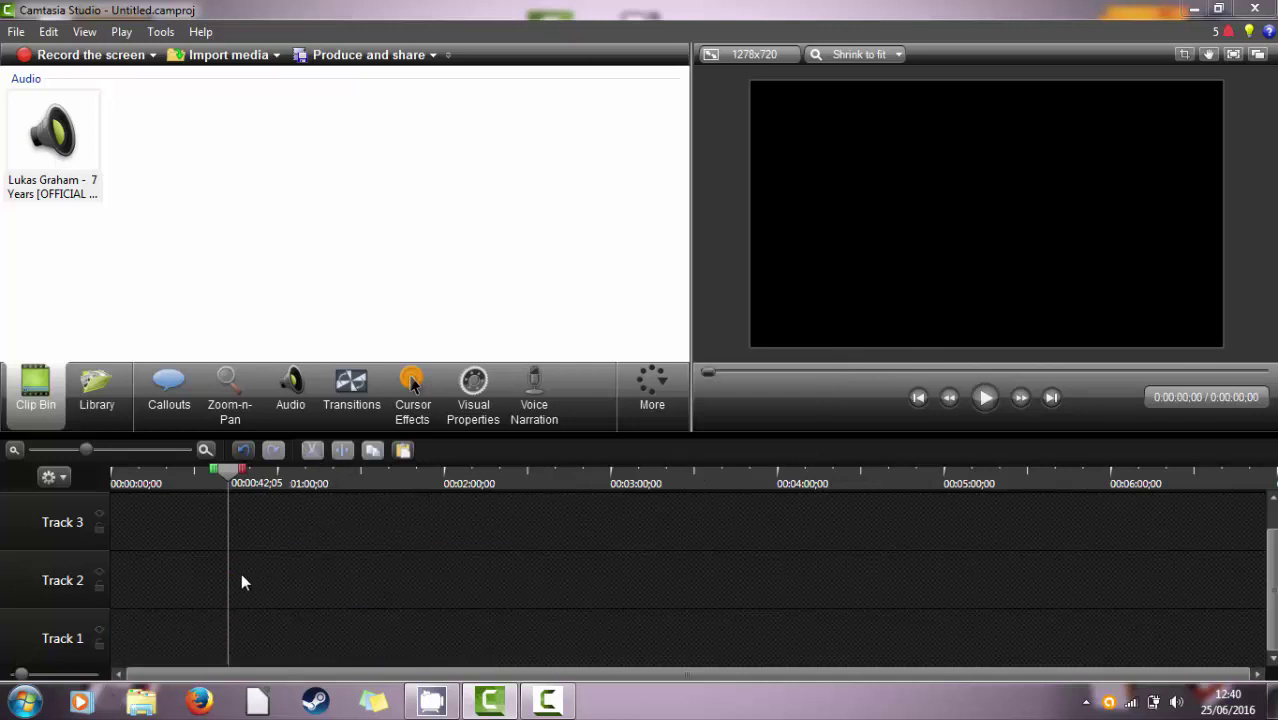
scroll(241, 575, up, 2)
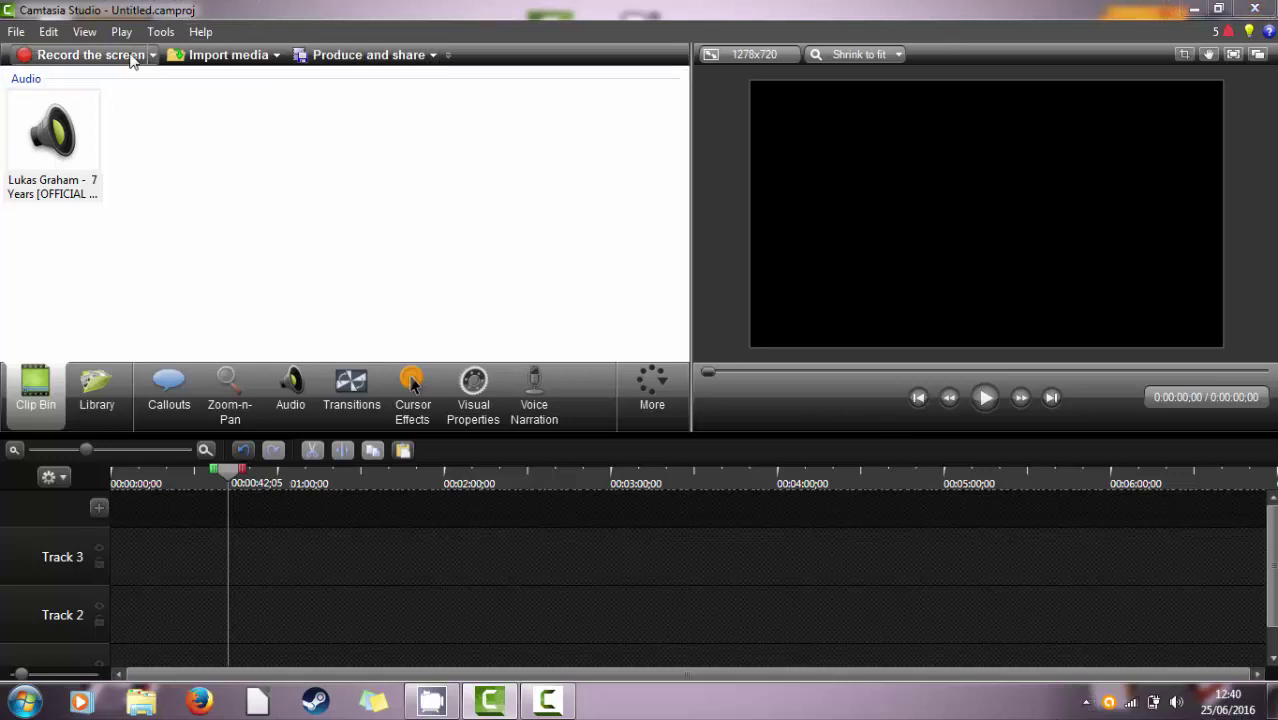
- Import the audio file Souf - Mi Amor from the music library into the Clip Bin
click(186, 56)
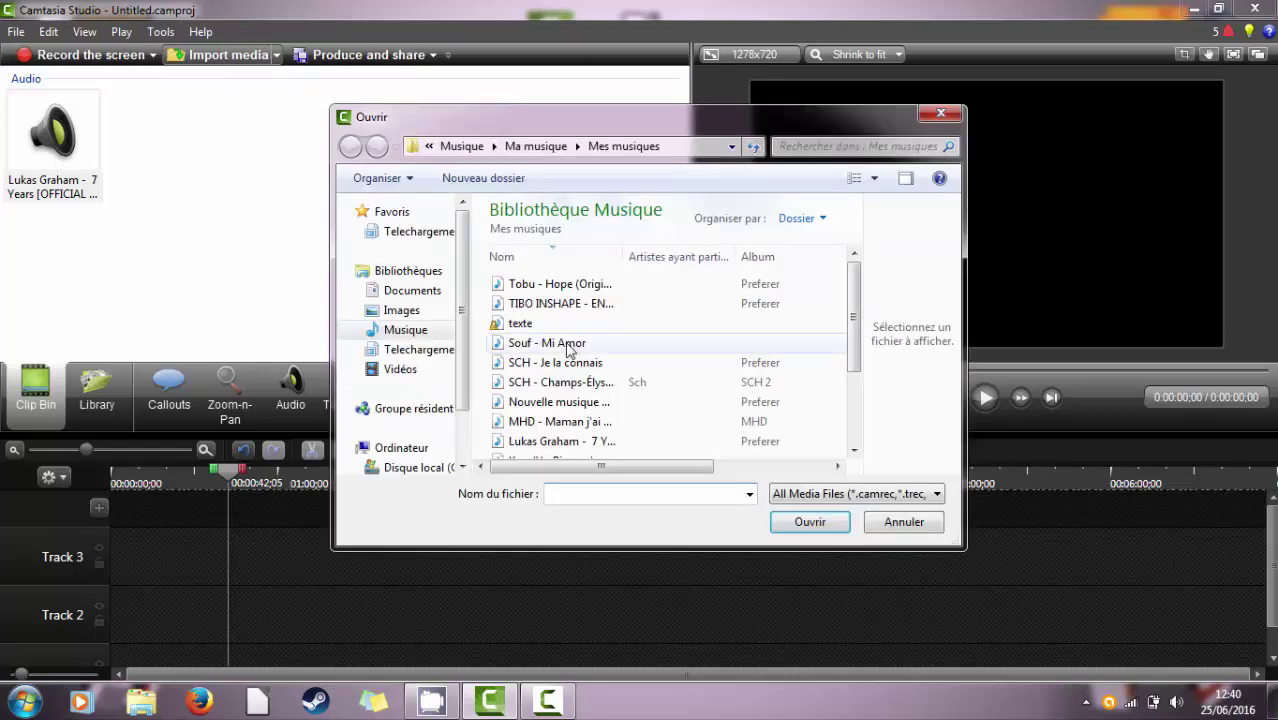
drag(752, 124, 763, 76)
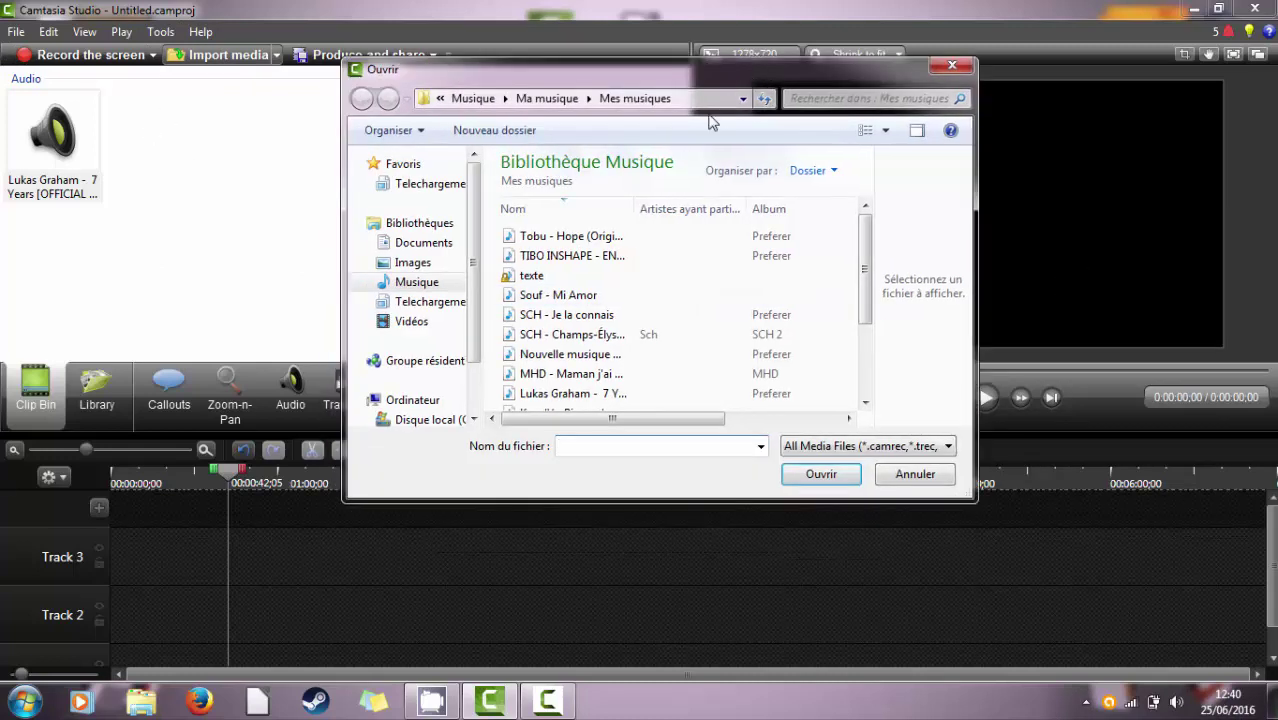
click(563, 294)
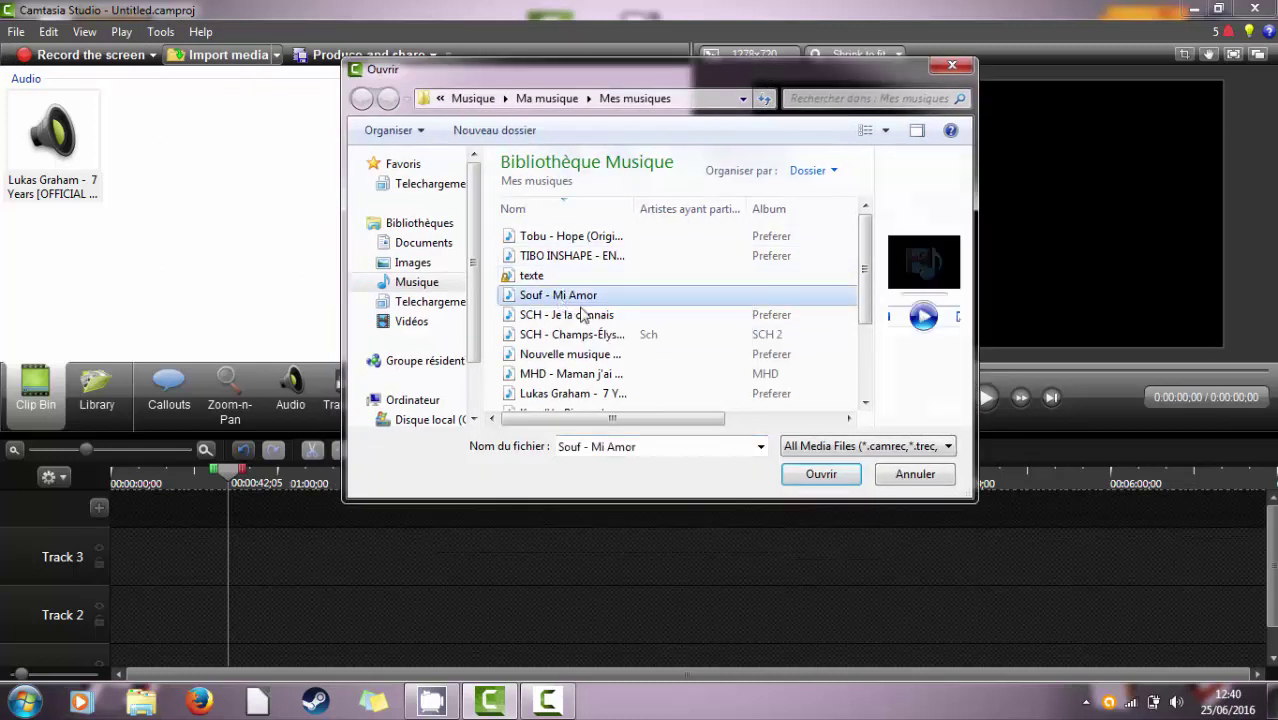
click(821, 474)
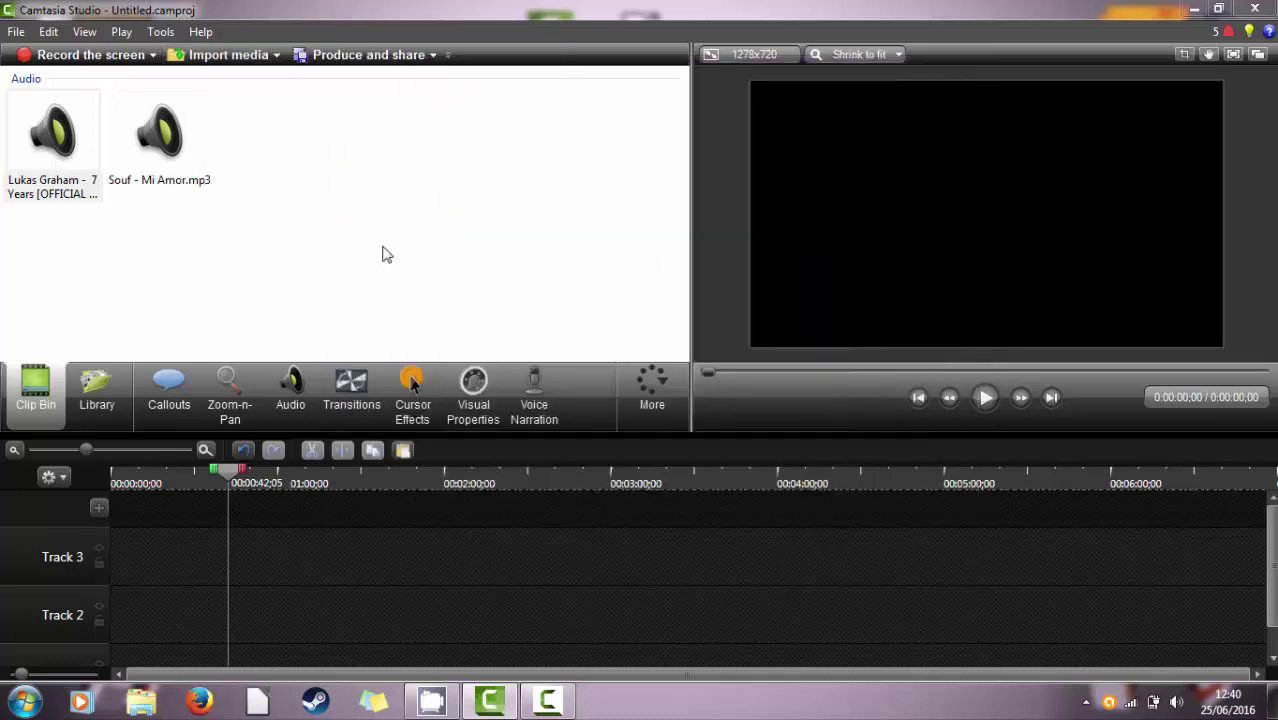
click(147, 140)
click(537, 112)
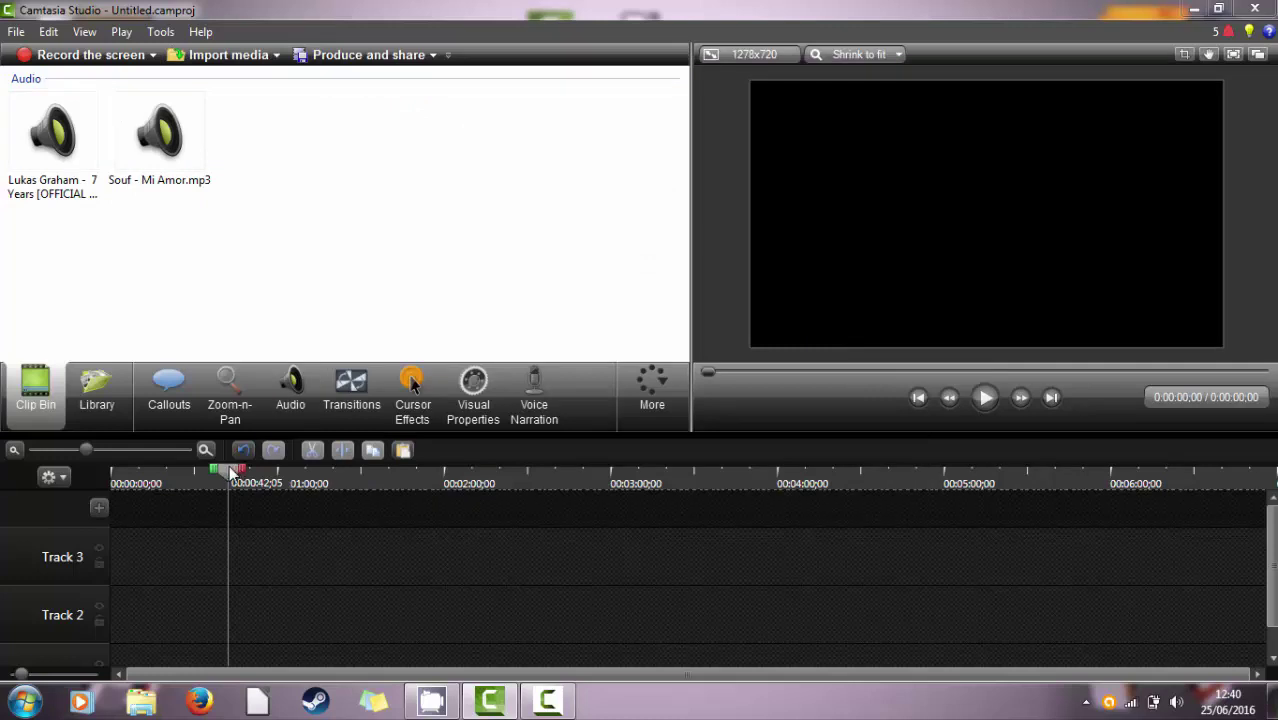
- Return the playhead to the timeline start, and try to produce the project with an empty timeline
drag(232, 470, 115, 470)
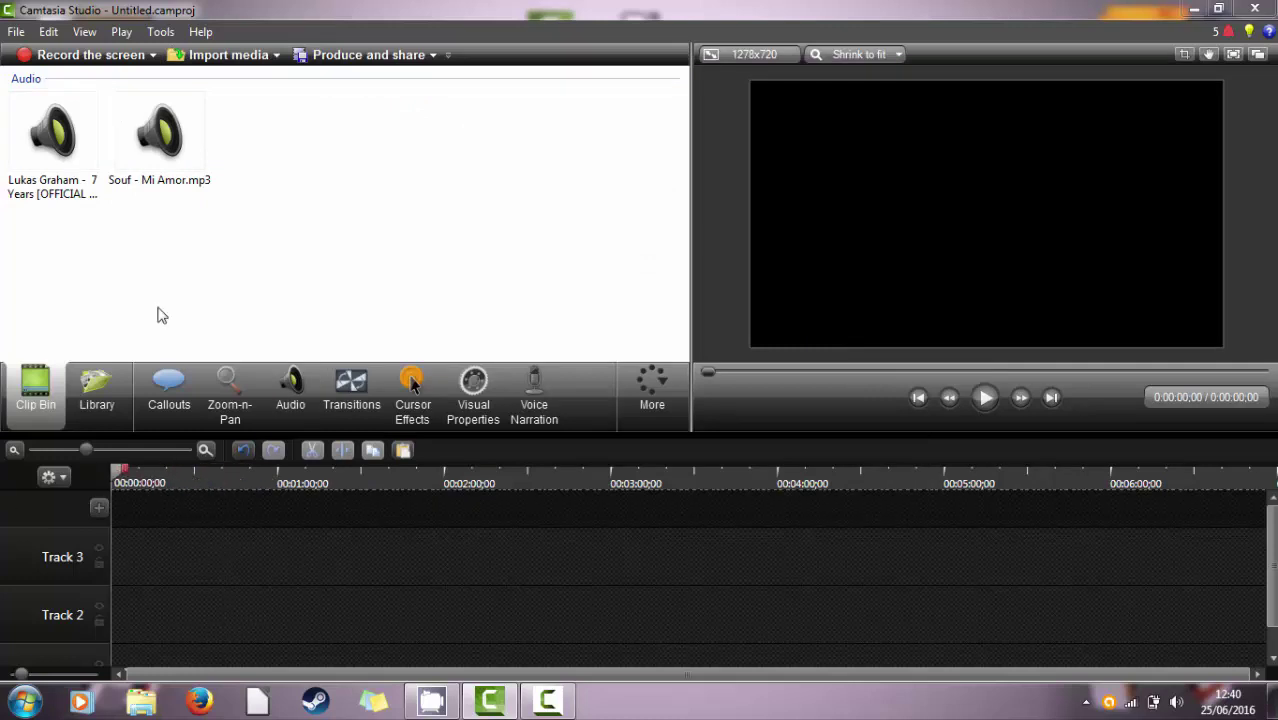
click(341, 57)
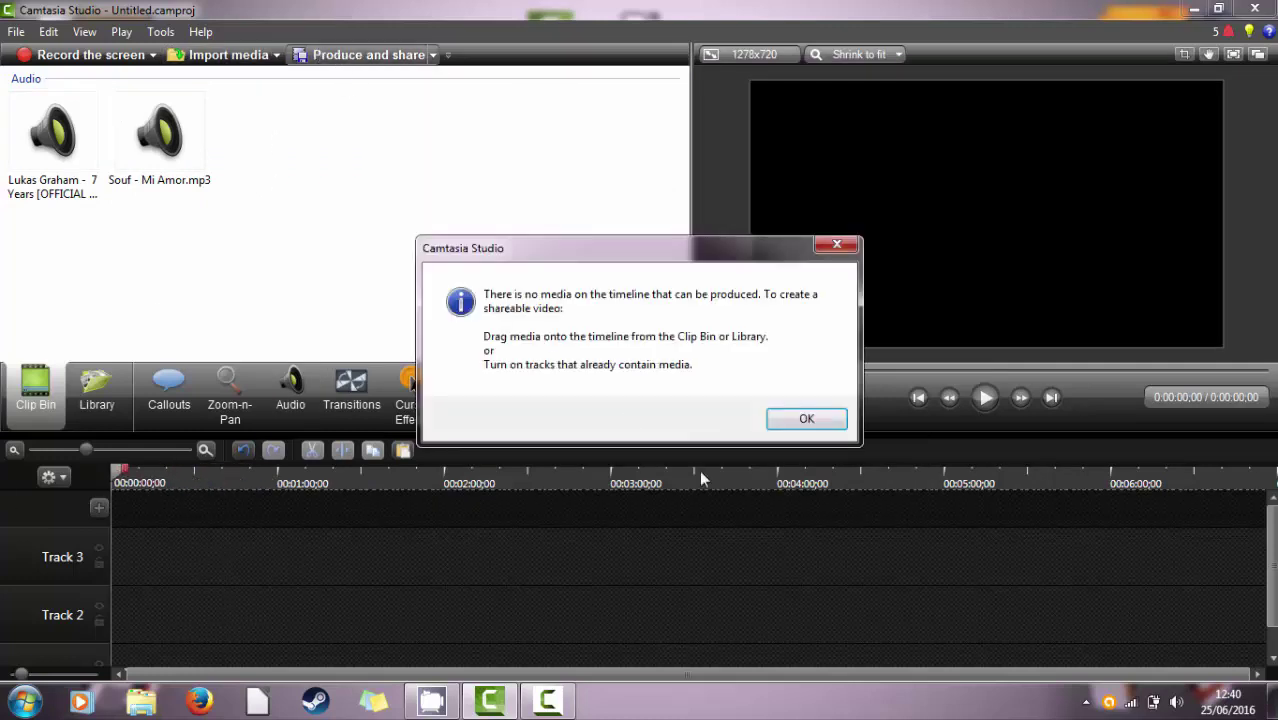
click(803, 425)
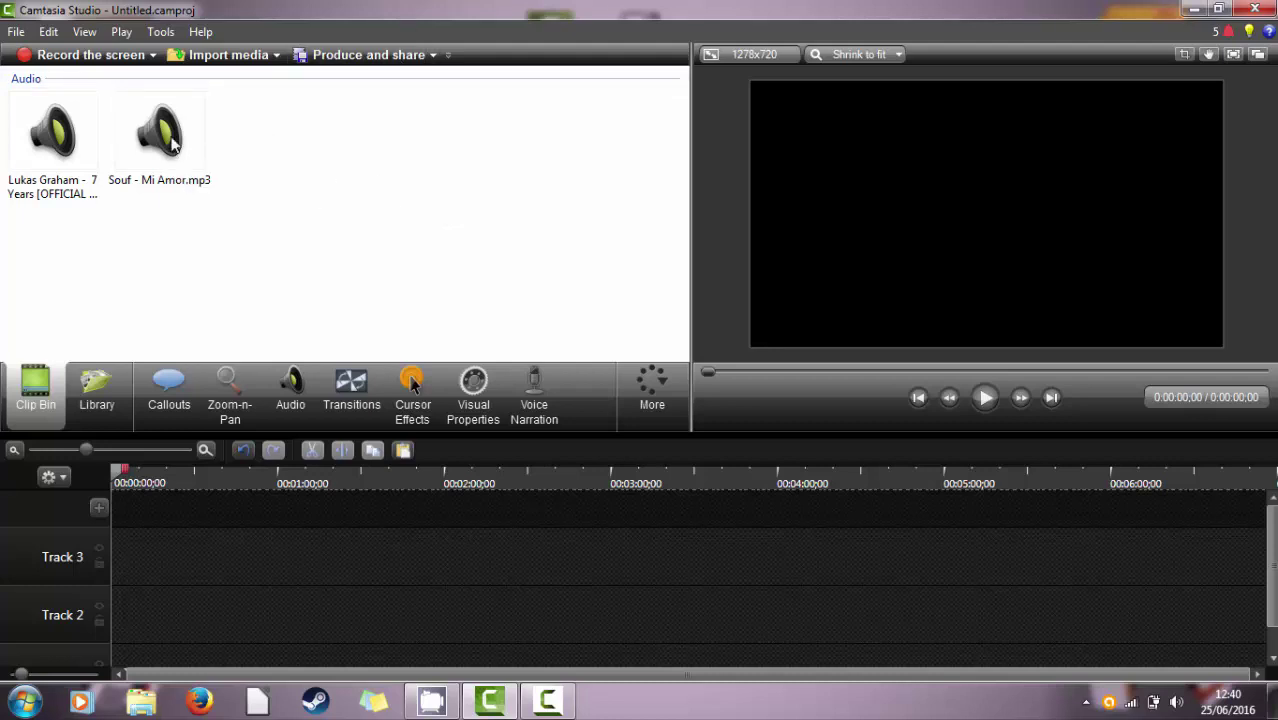
- Place Souf - Mi Amor.mp3 at the start of Track 3, and add the Lukas Graham song directly behind it on the same track
drag(173, 145, 322, 559)
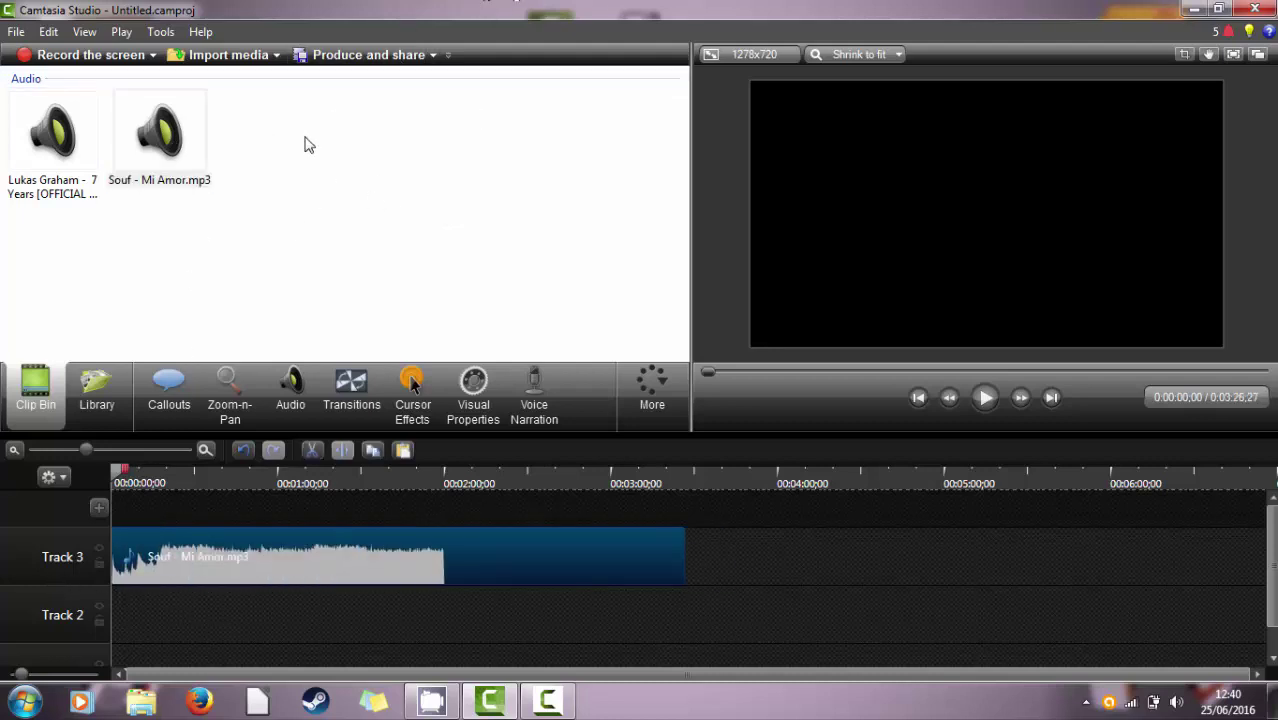
mouse_move(72, 160)
mouse_down()
mouse_move(297, 440)
mouse_move(808, 543)
mouse_move(752, 598)
mouse_move(551, 604)
mouse_move(471, 640)
mouse_move(243, 618)
mouse_up()
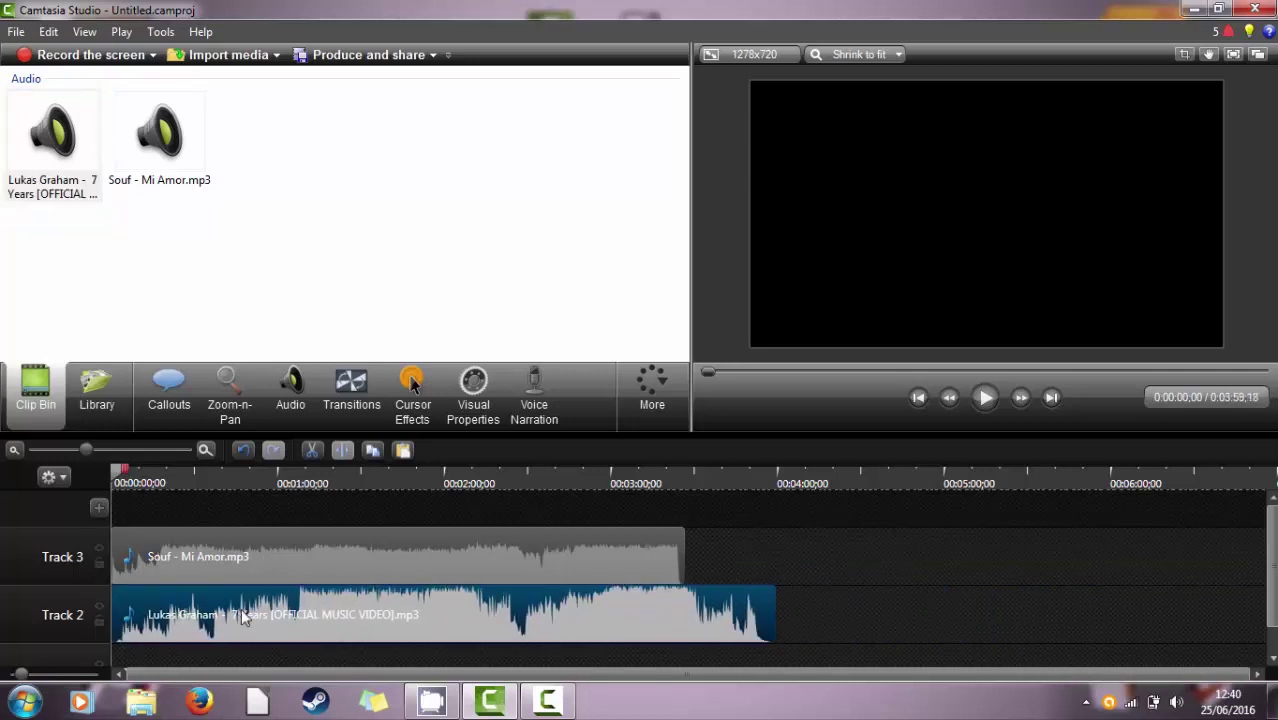
drag(465, 603, 976, 580)
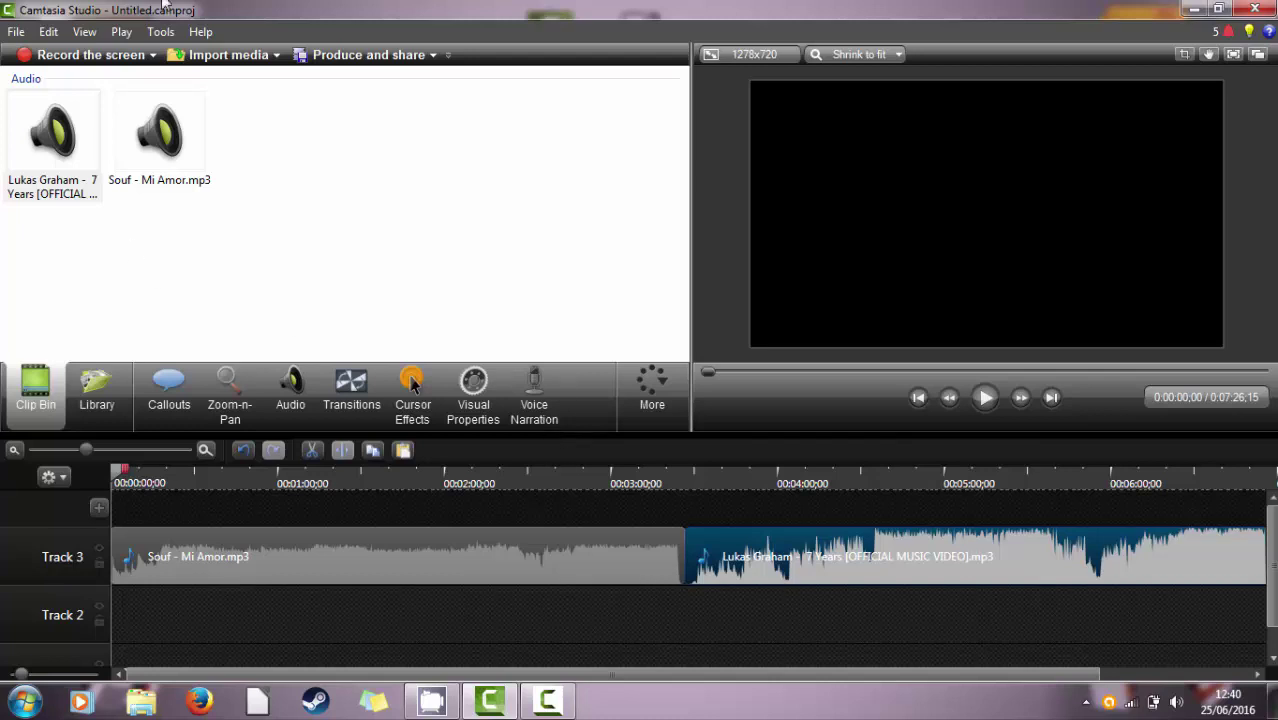
- Open the Production Wizard, view its list of production presets and cancel the wizard
click(399, 63)
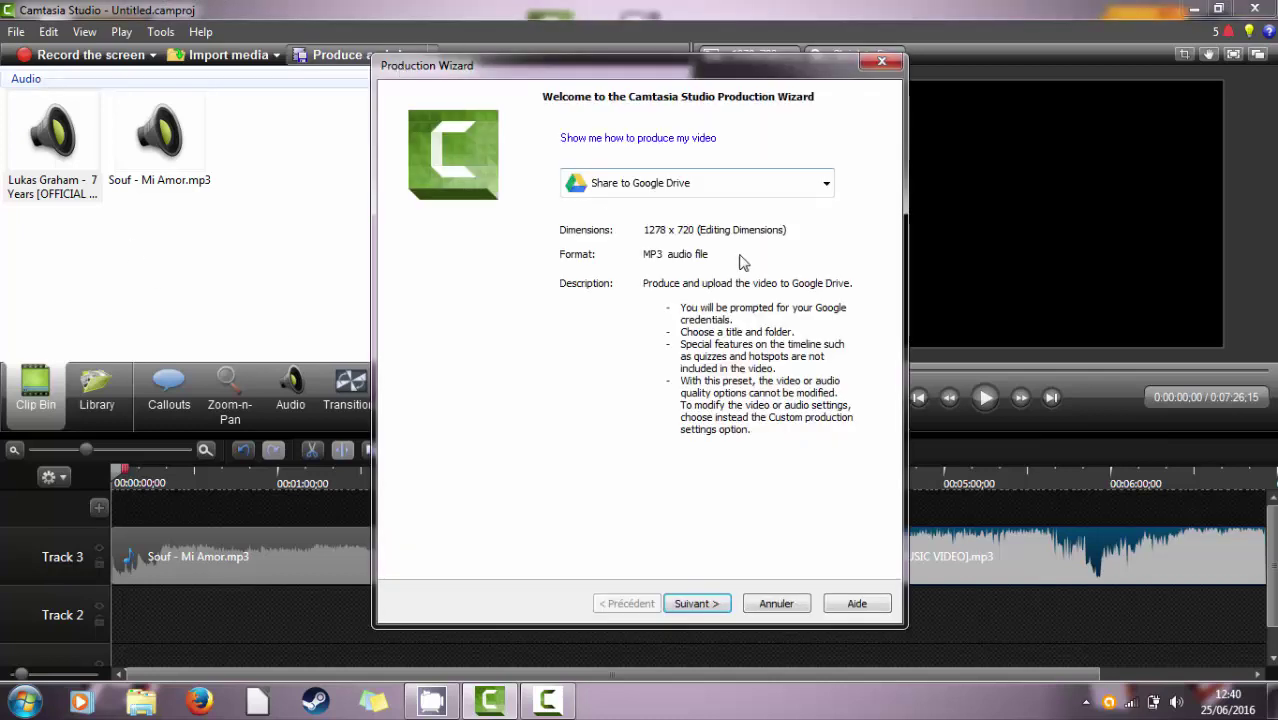
click(640, 186)
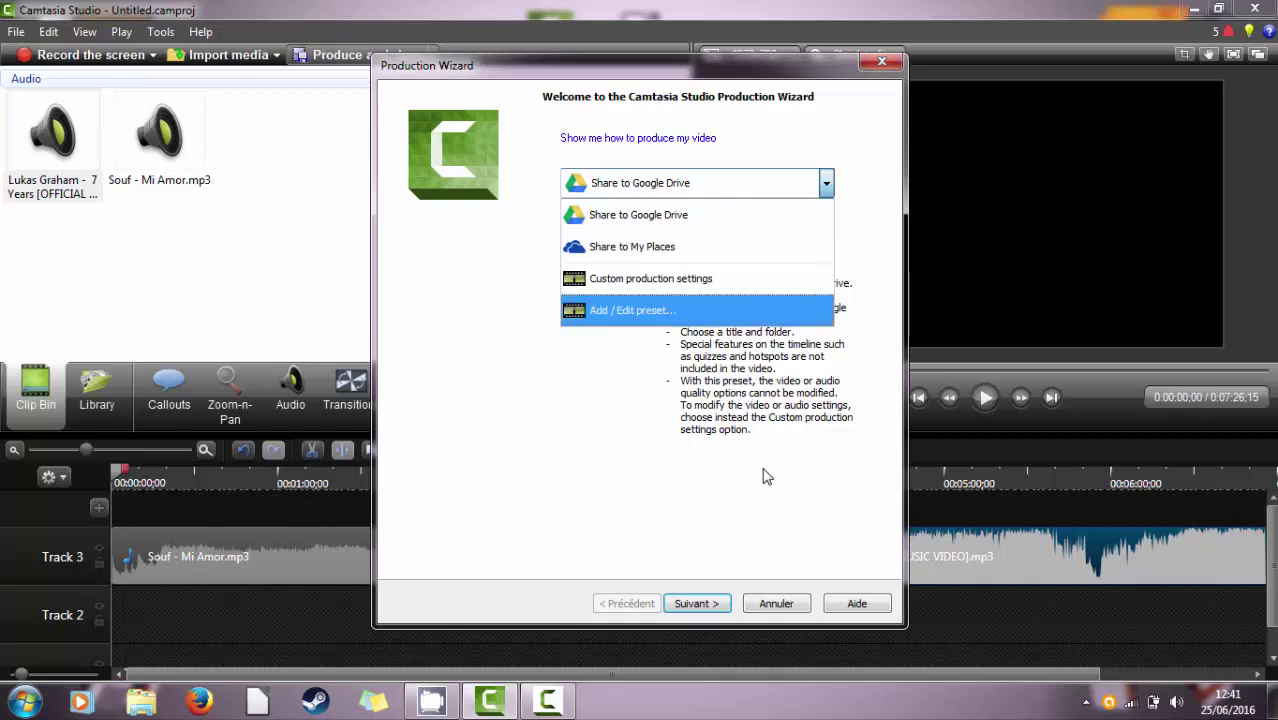
click(874, 64)
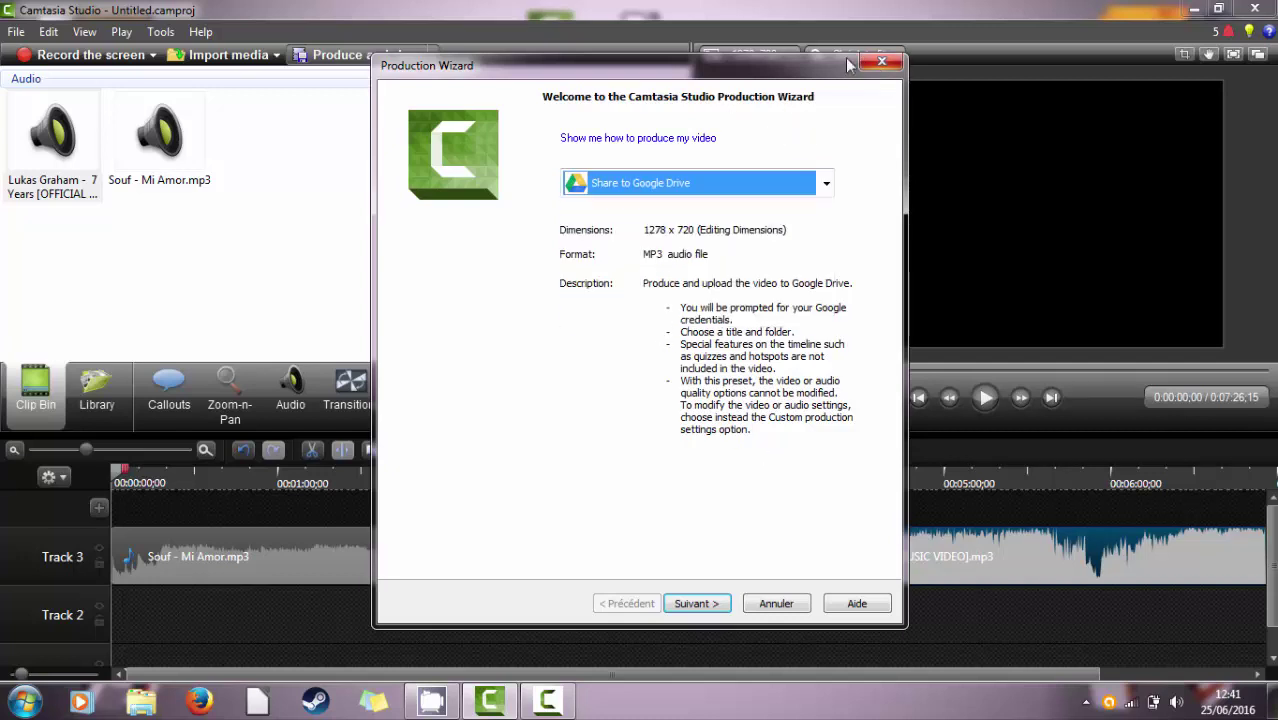
click(774, 600)
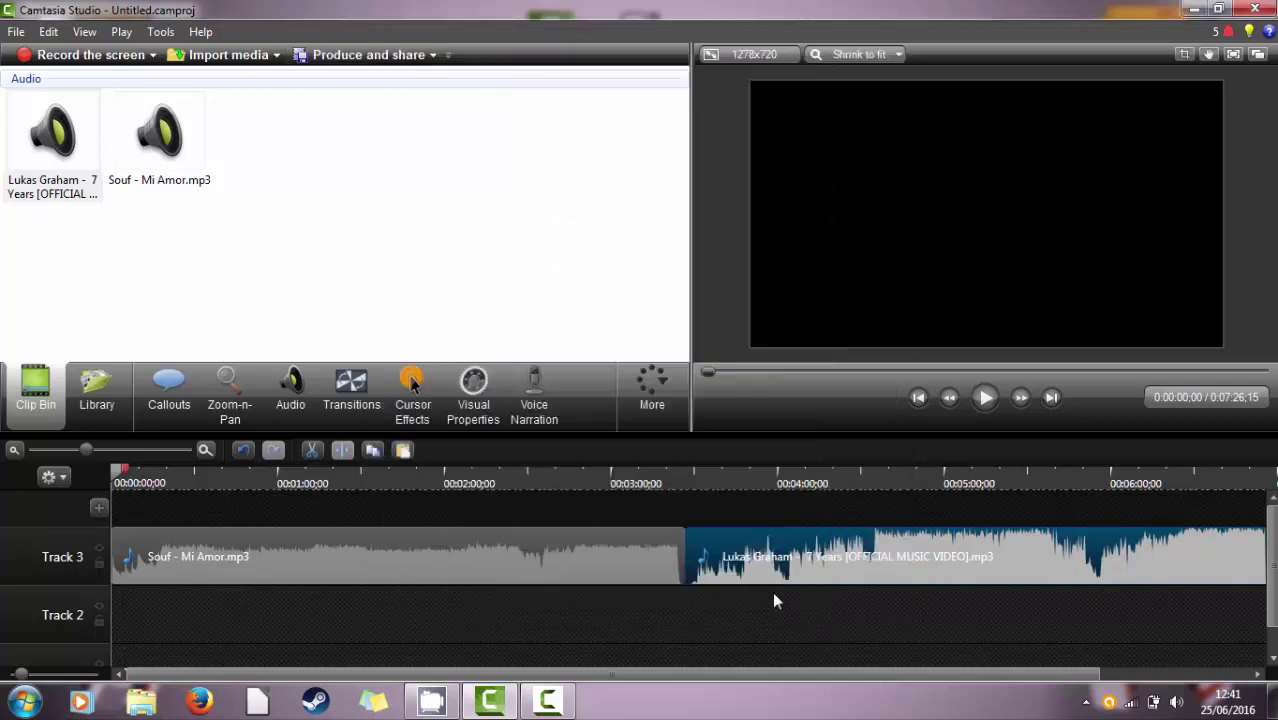
- Import the video from the "Tuto - Comment faire une banière" subfolder of Documents > Camtasia Studio into the Clip Bin
click(215, 54)
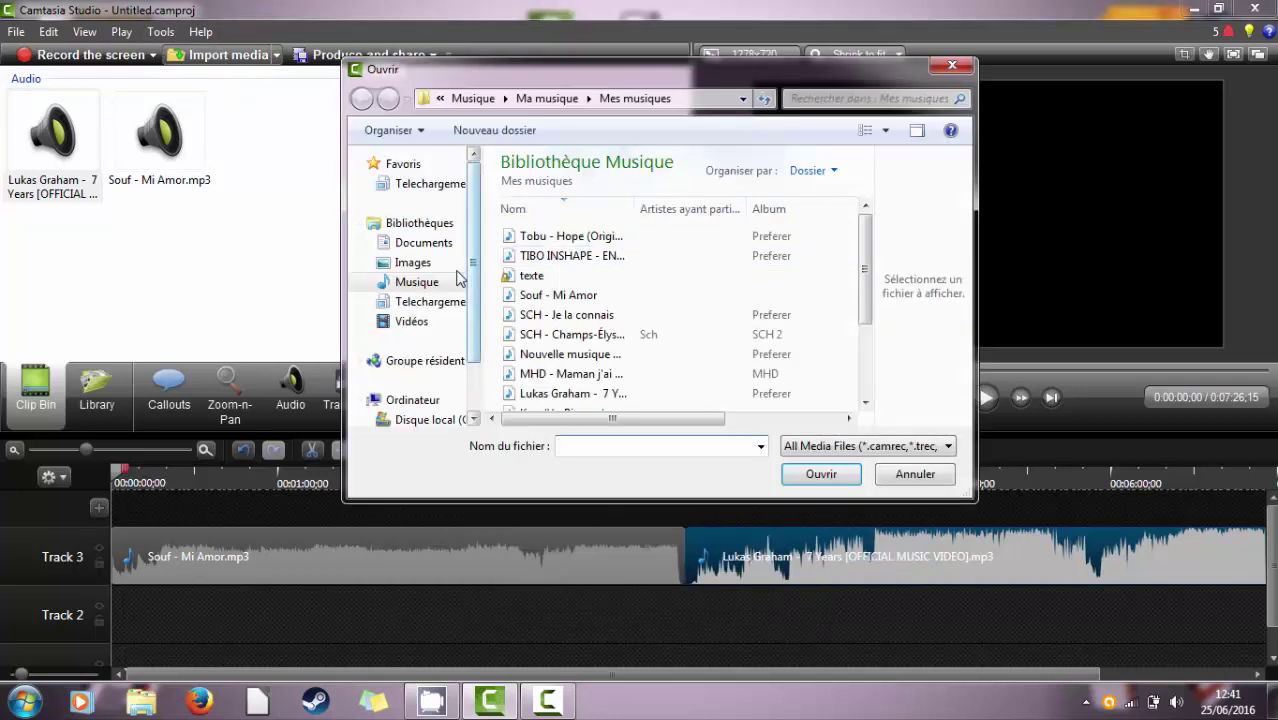
click(432, 226)
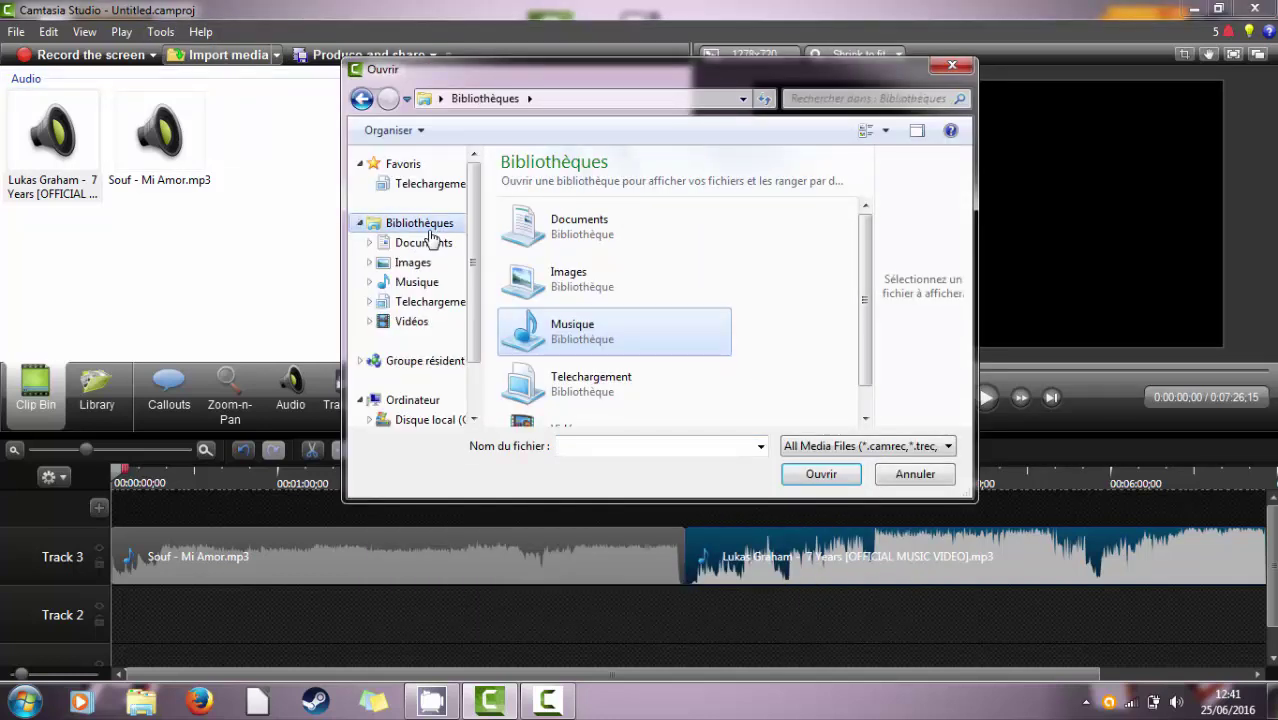
click(416, 243)
double_click(566, 285)
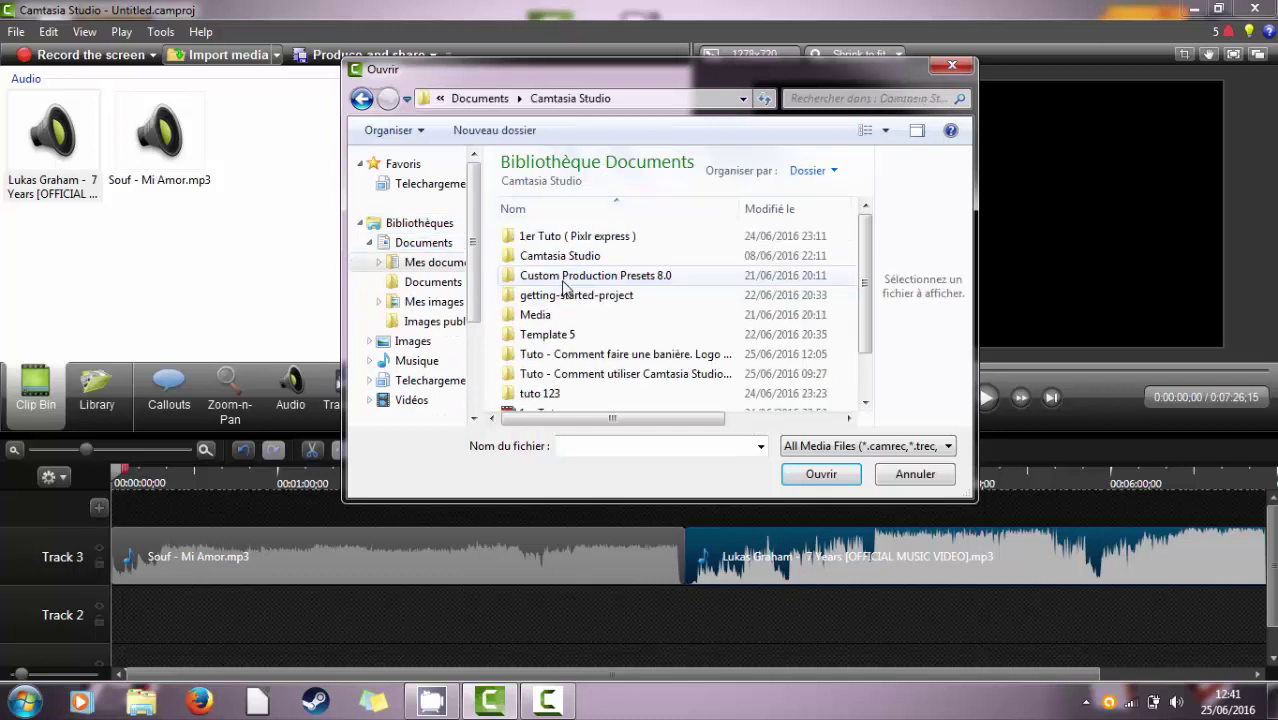
scroll(565, 320, down, 1)
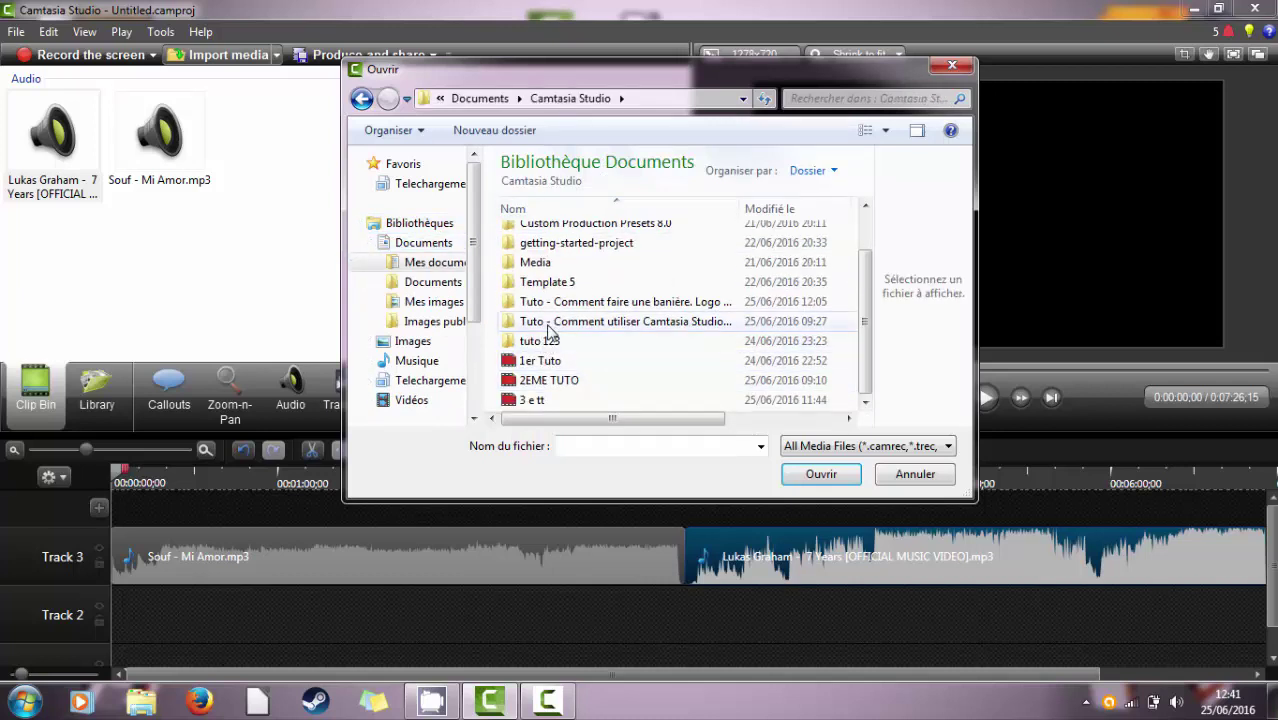
double_click(549, 318)
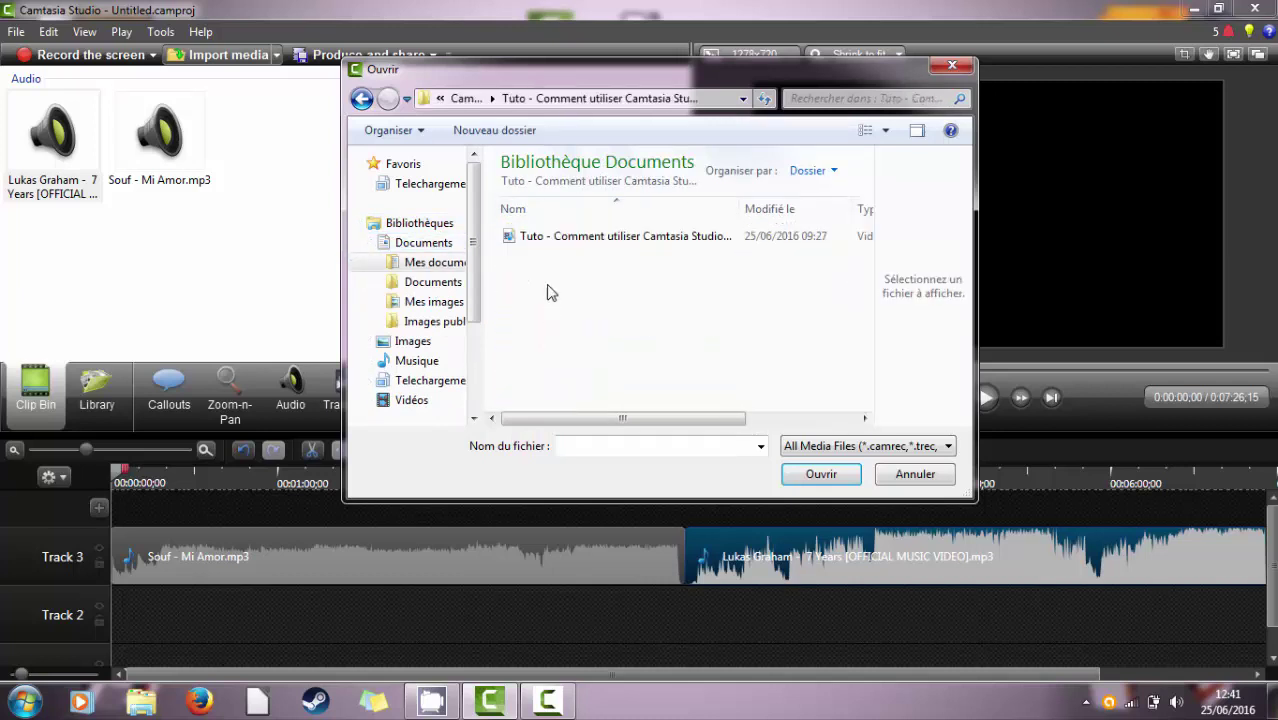
click(361, 100)
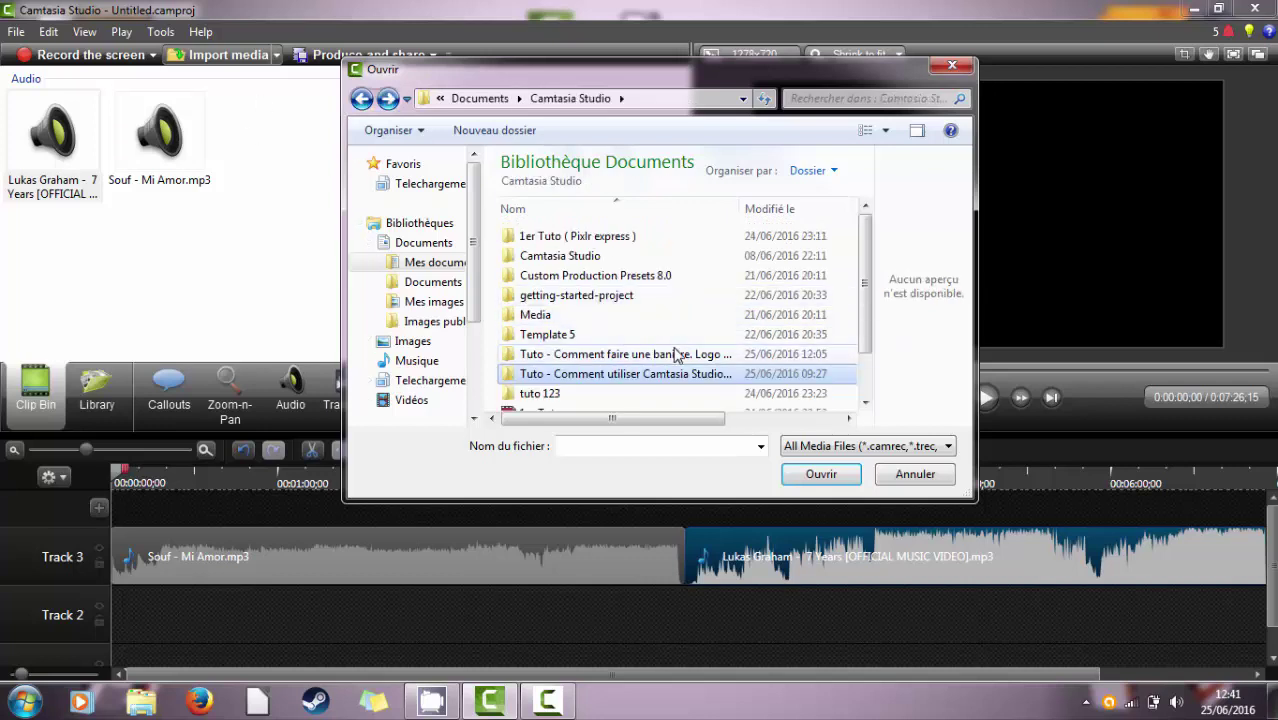
double_click(672, 349)
double_click(556, 236)
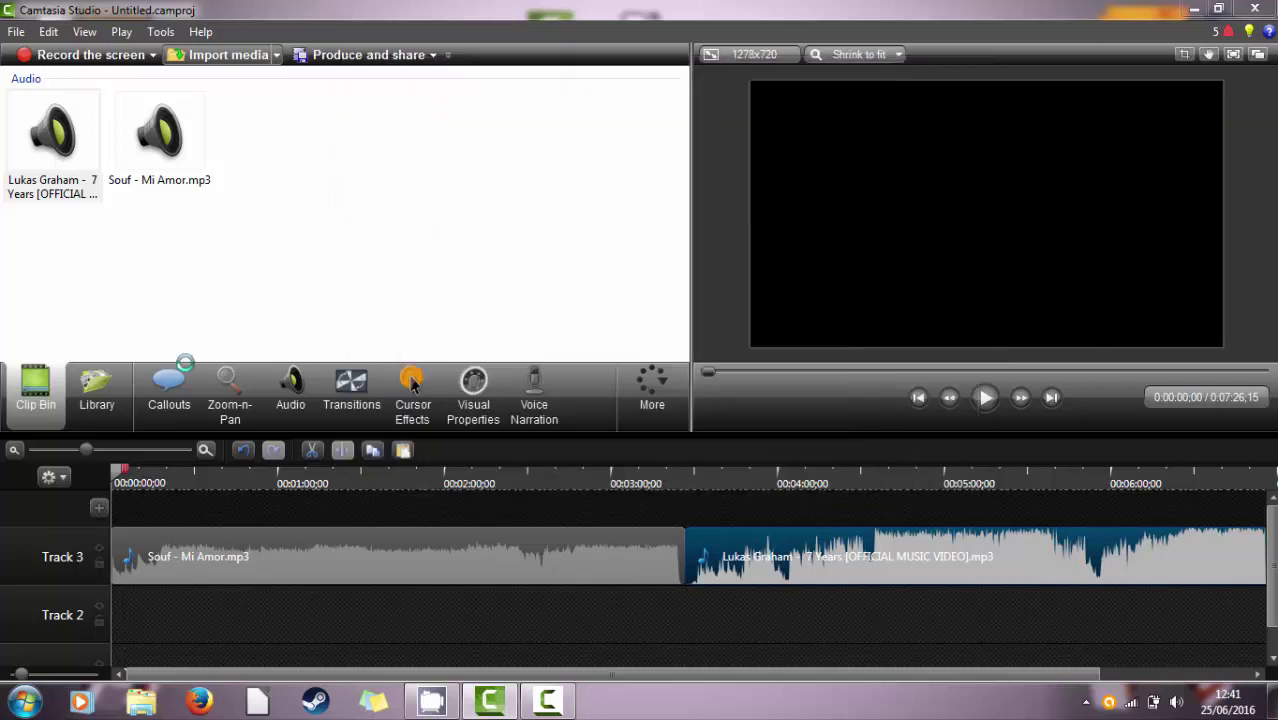
- Place the "Tuto - Comment faire une banière" video at the start of Track 1 and review the clips to the timeline's end
drag(32, 308, 357, 608)
drag(120, 697, 262, 641)
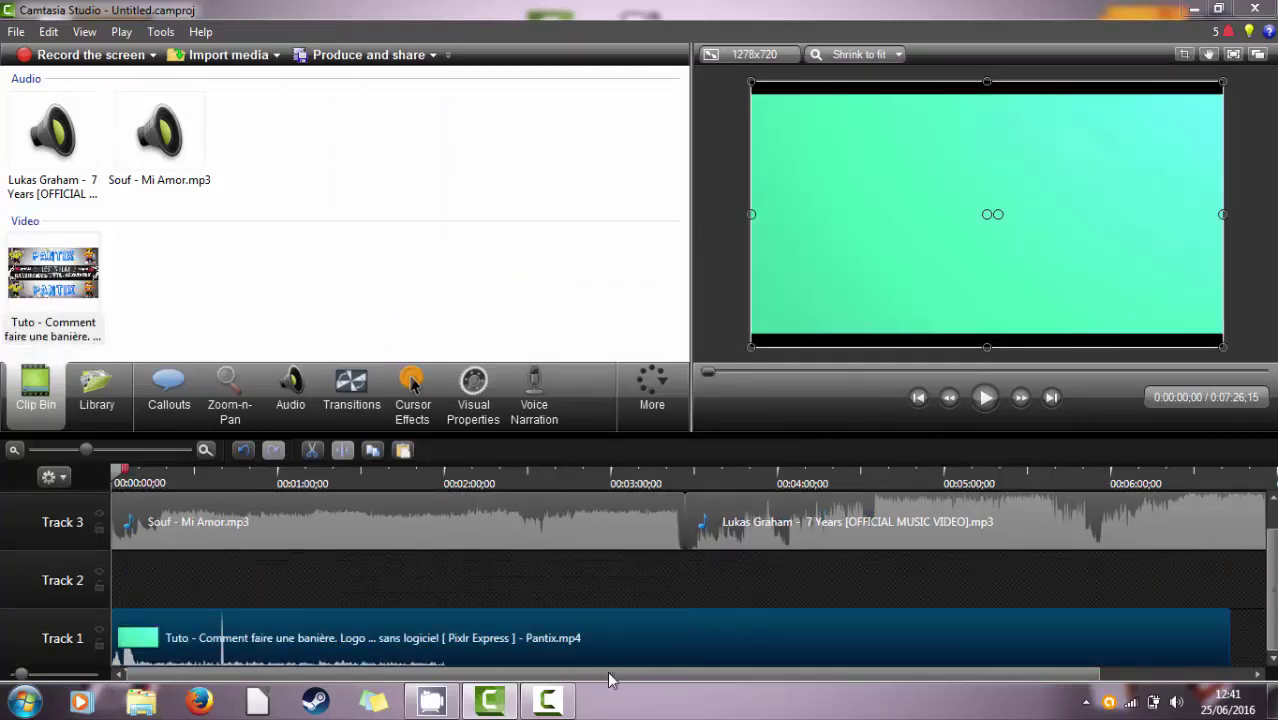
drag(612, 675, 762, 675)
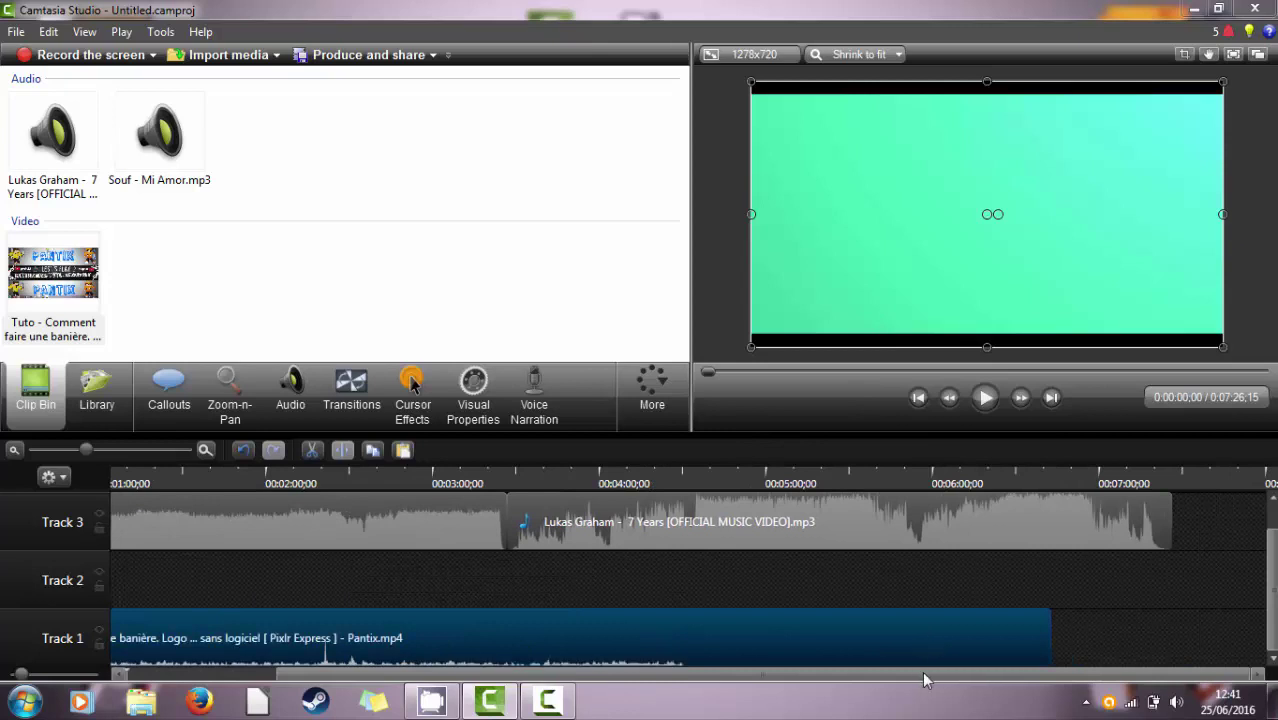
drag(922, 671, 595, 713)
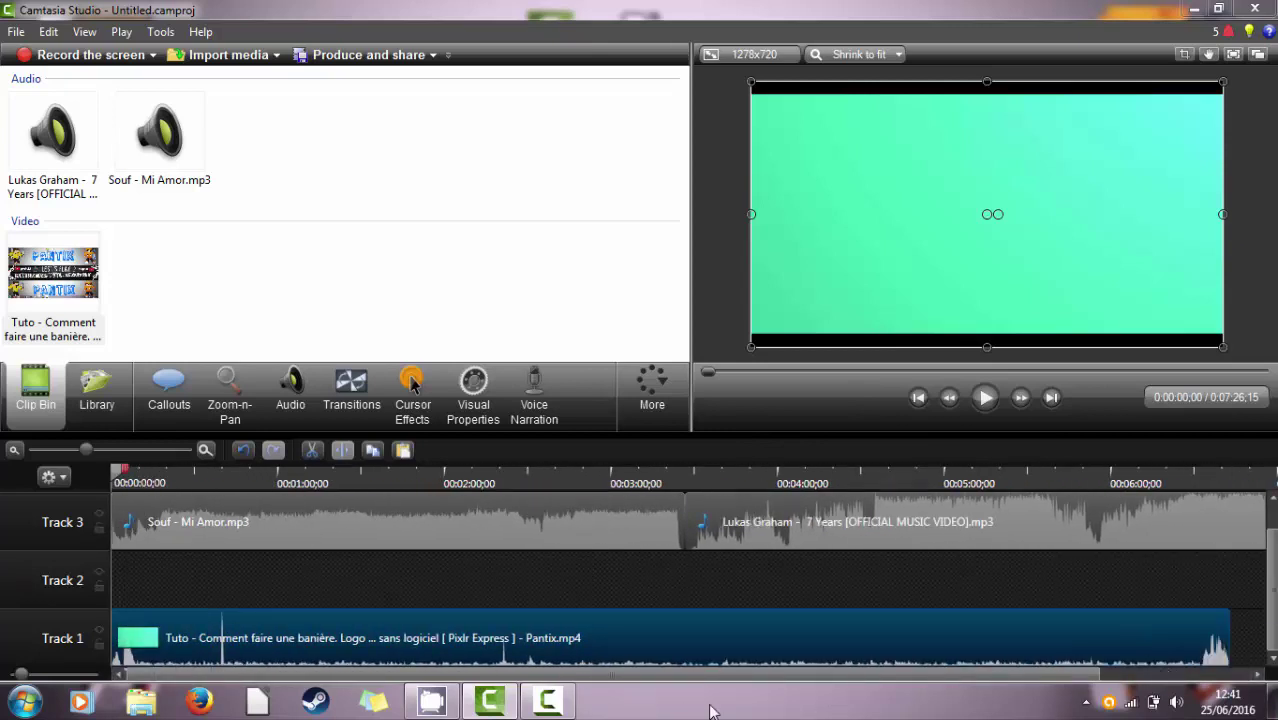
- Choose the MP4 only (up to 1080p) preset in the Production Wizard, view the production name and folder options, and close the wizard
click(372, 58)
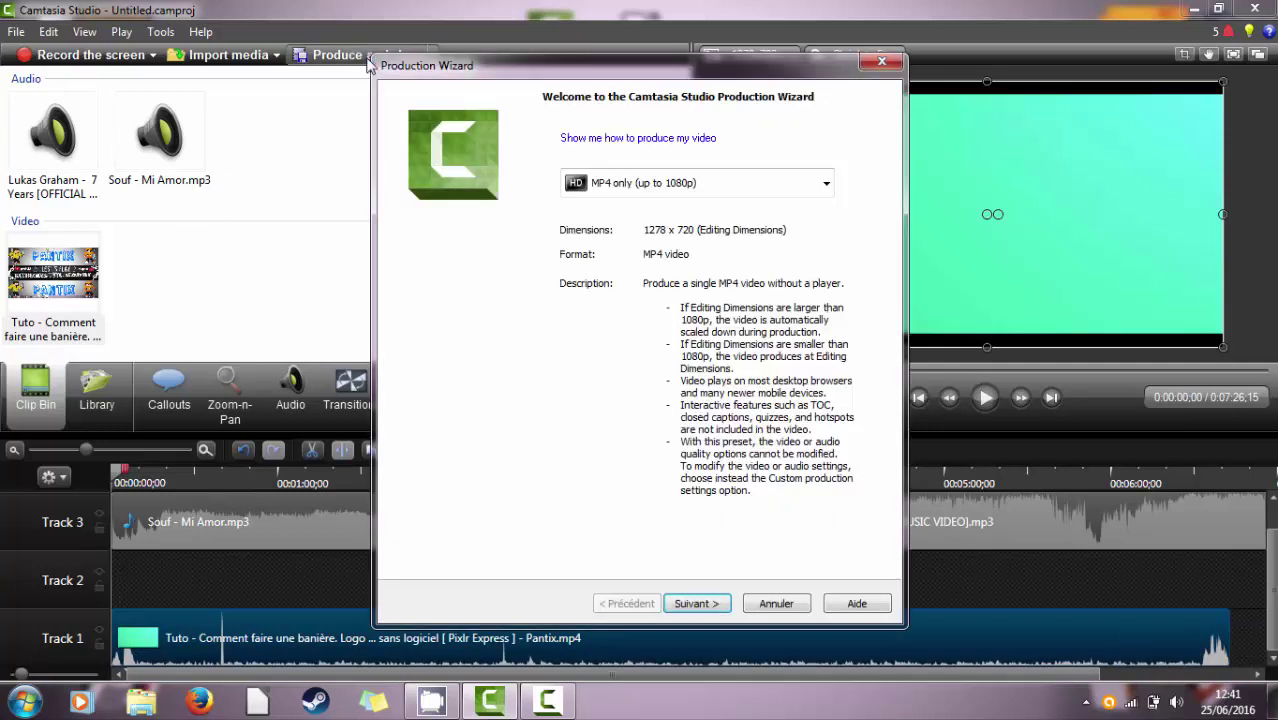
click(720, 185)
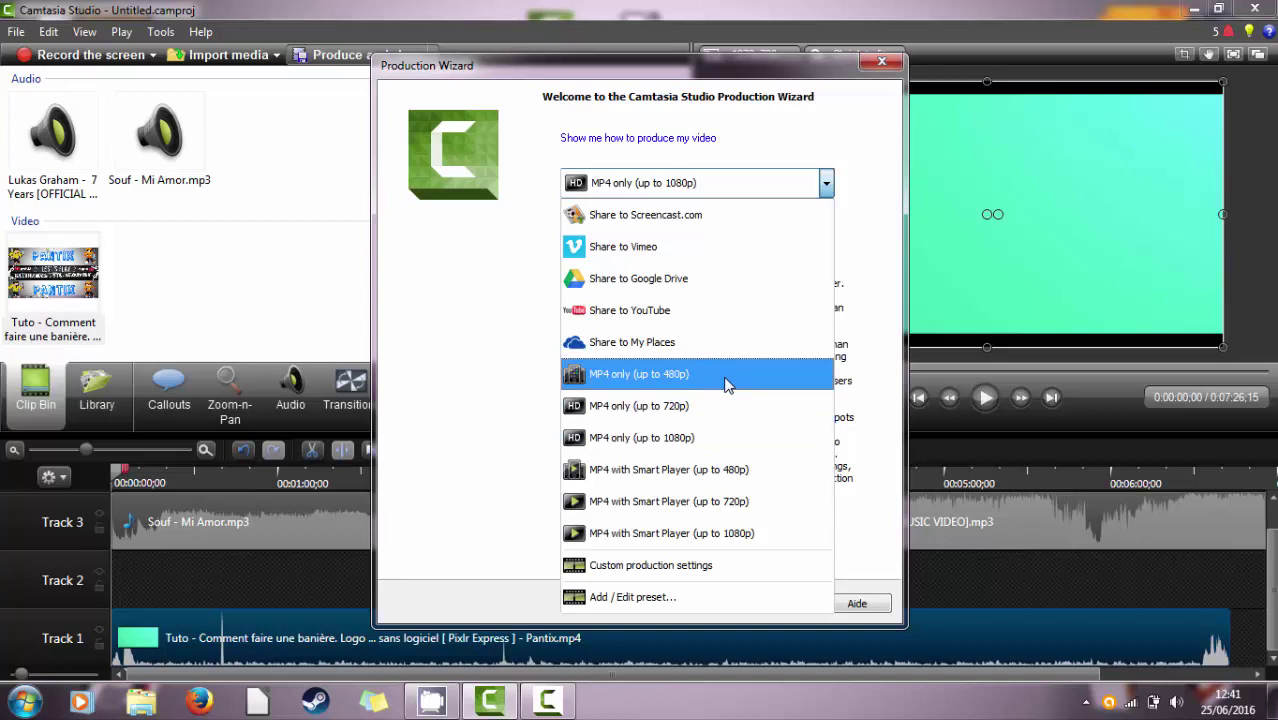
click(640, 371)
click(700, 183)
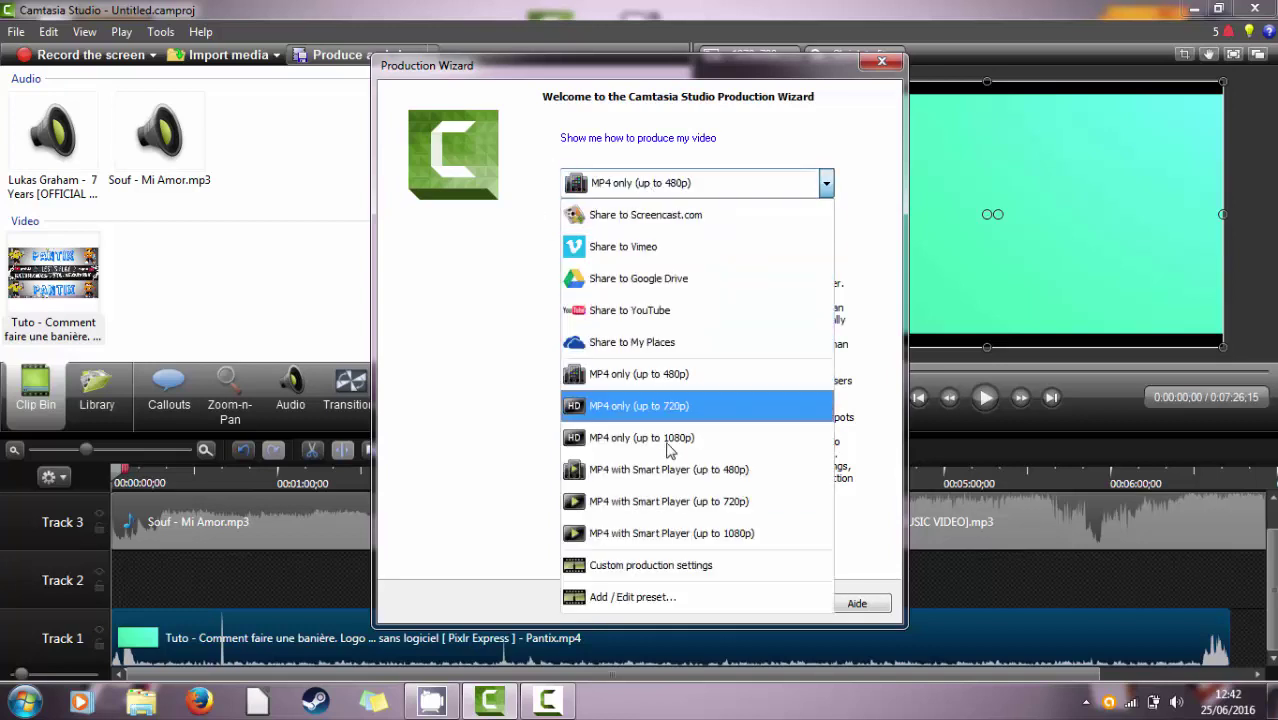
click(672, 437)
click(692, 604)
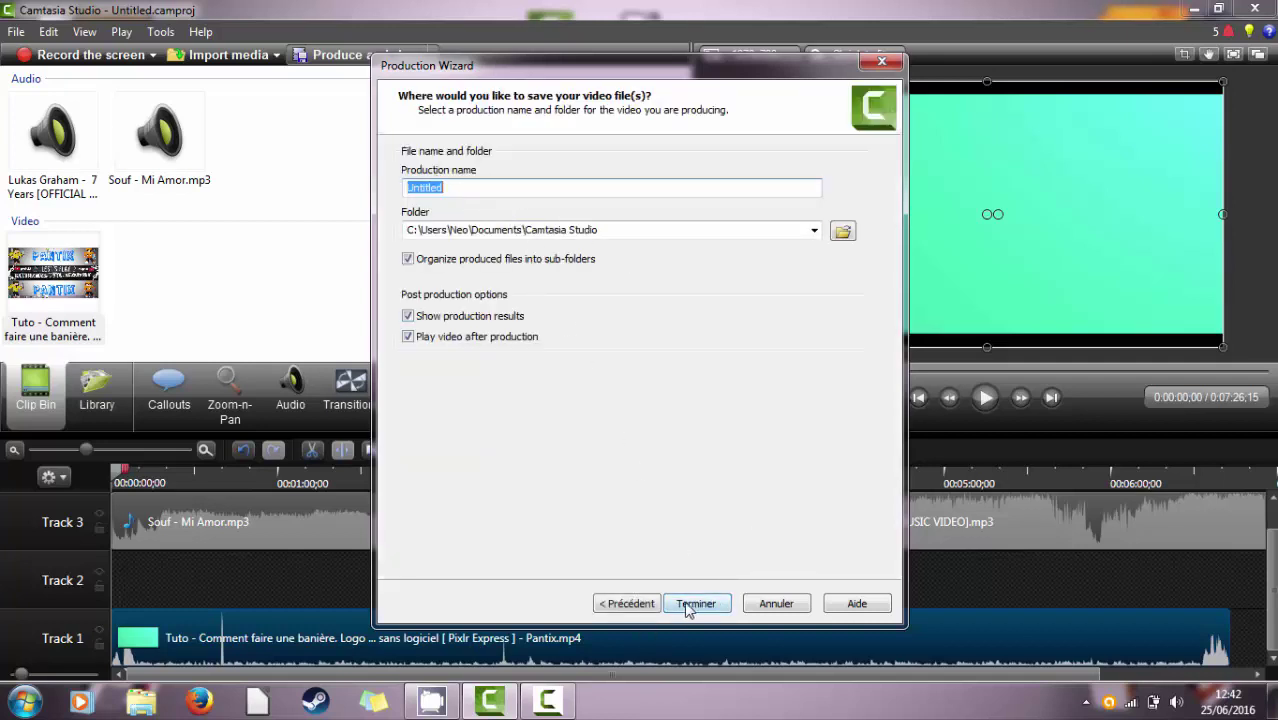
click(878, 66)
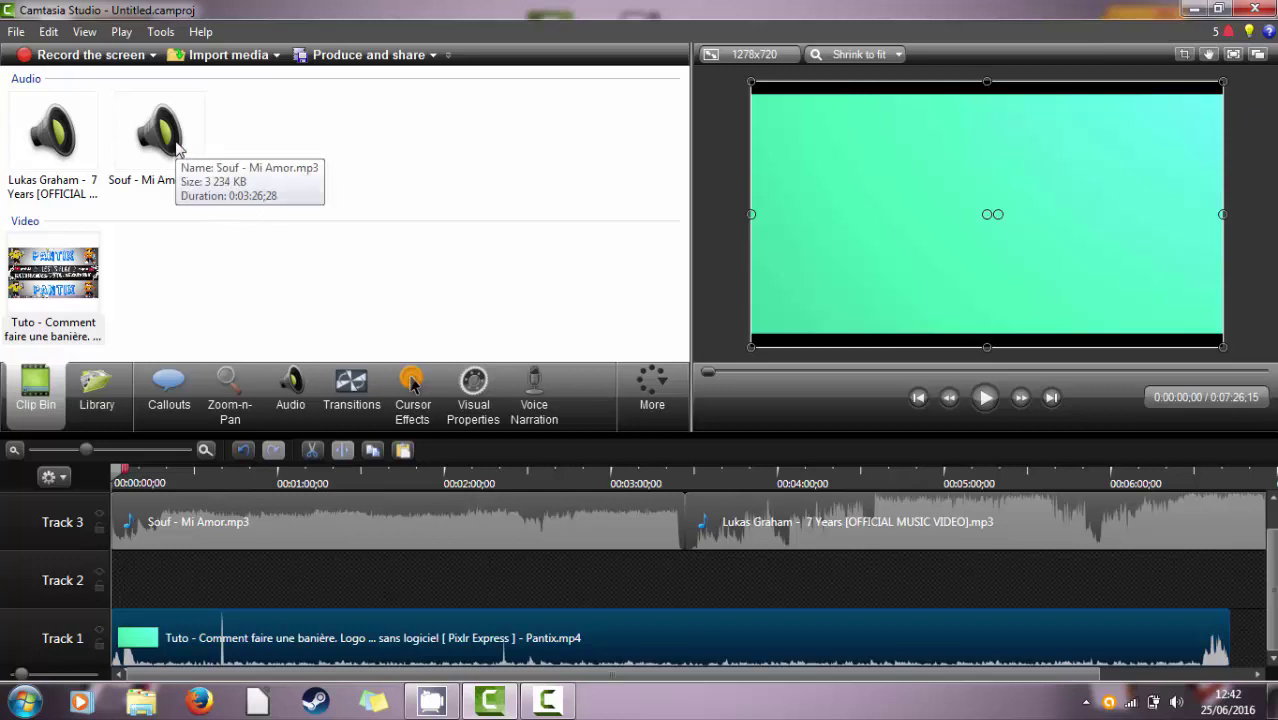
- Close Camtasia Studio and the CamStudio recorder window
click(1255, 10)
click(656, 392)
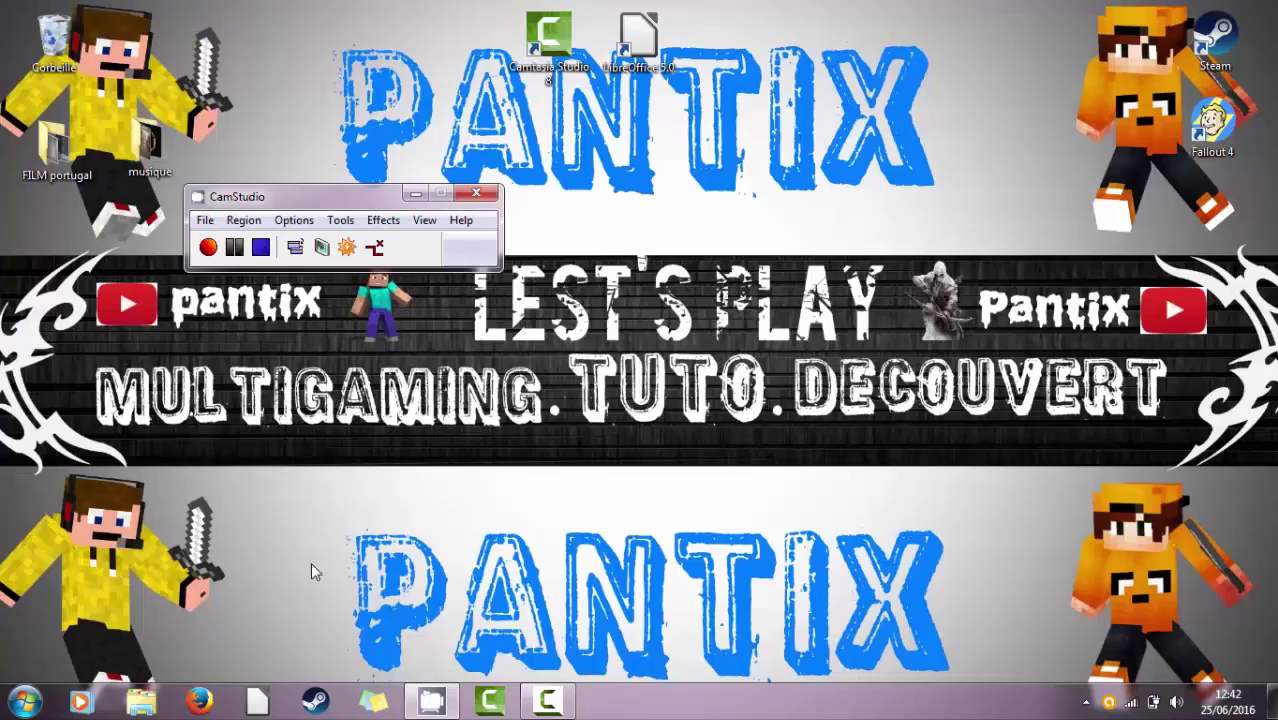
click(476, 193)
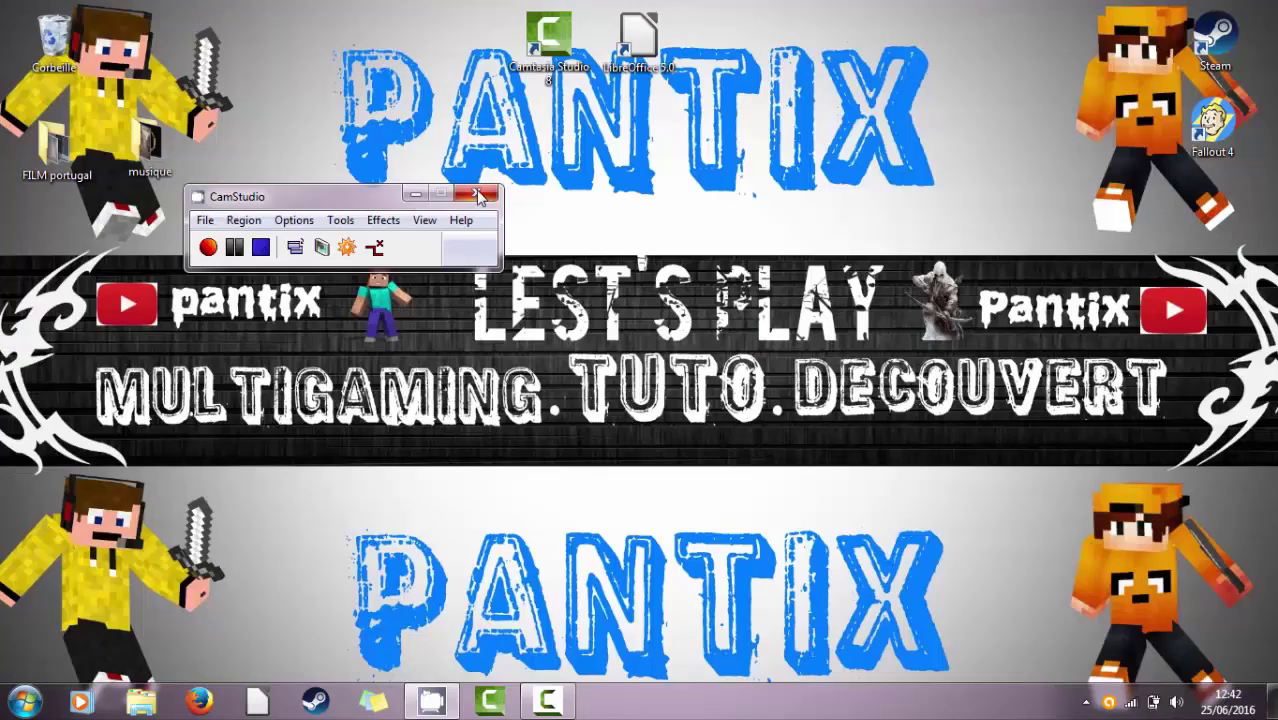
- Switch to Firefox, load YouTube and go to its video upload page
click(197, 698)
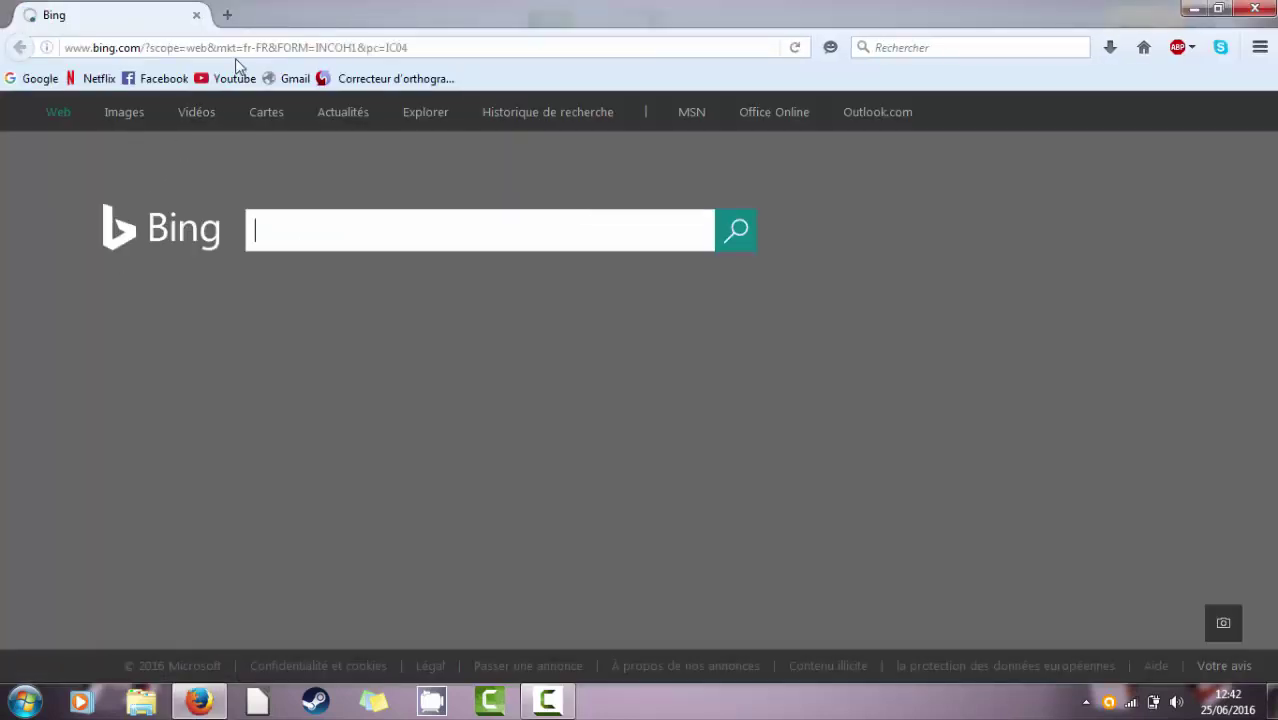
click(232, 80)
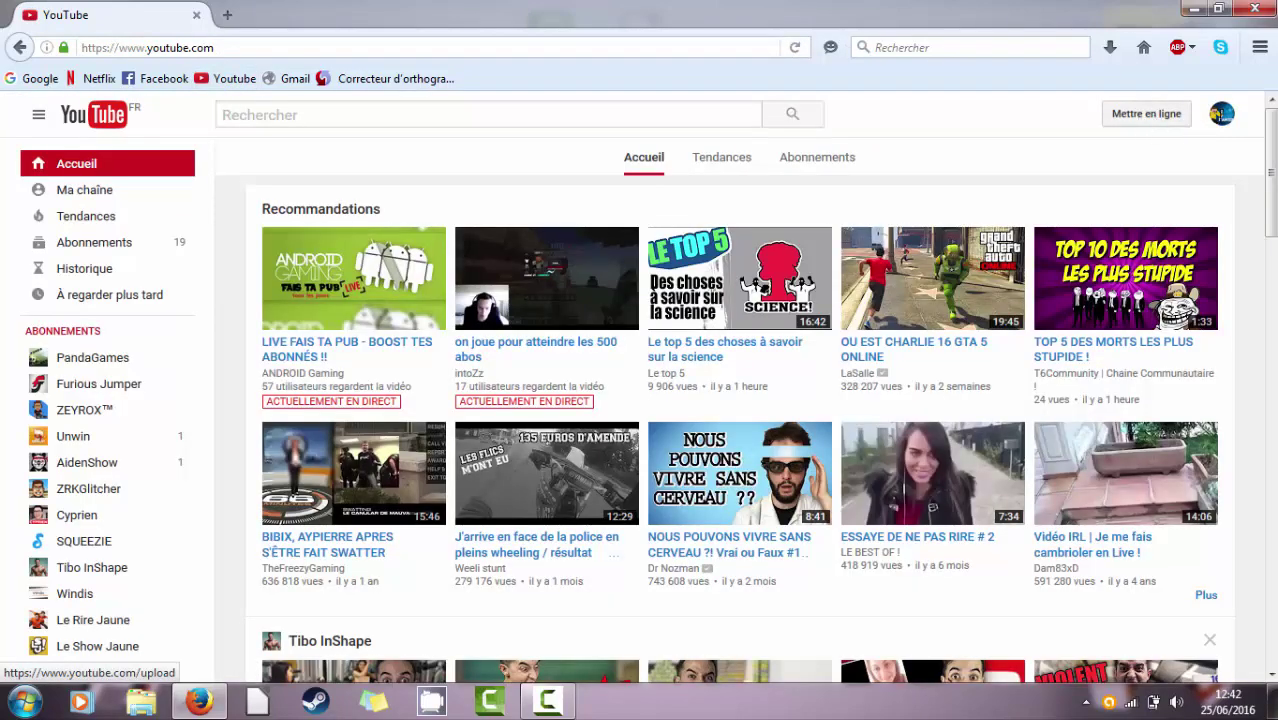
click(1130, 117)
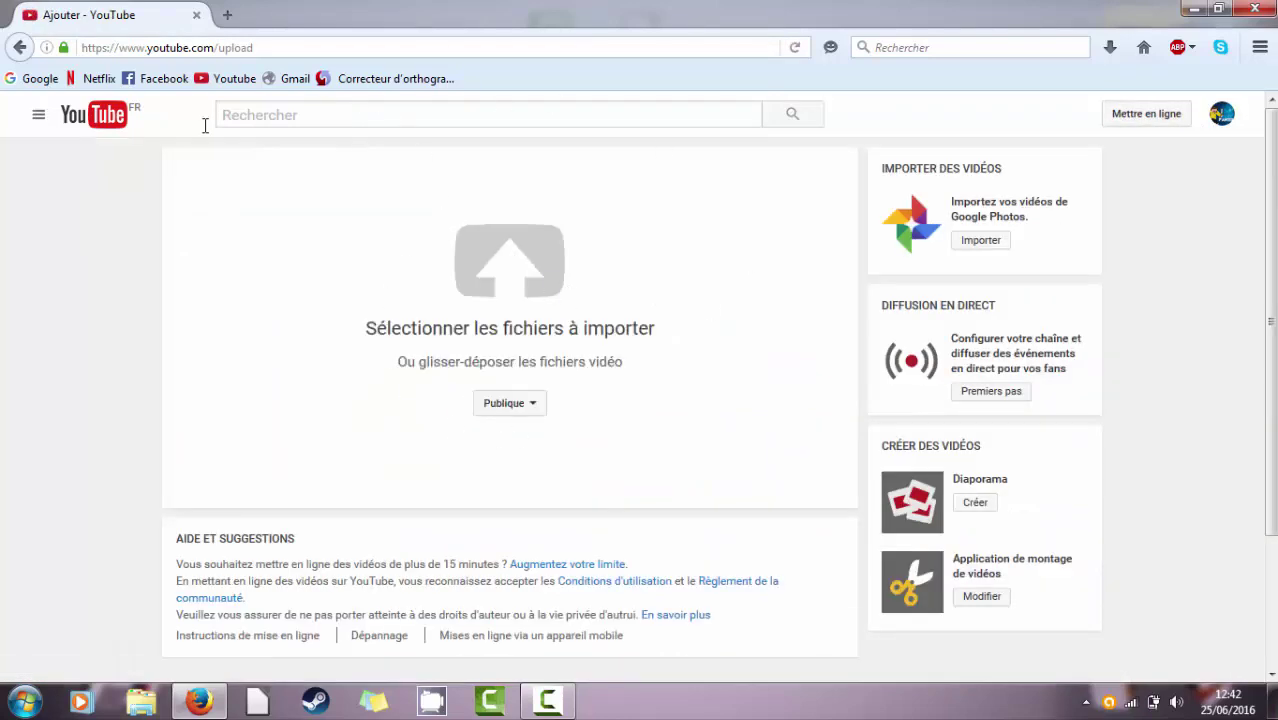
- Select the file "3 e tt" from the Documents > Camtasia Studio folder and start uploading it to YouTube
click(491, 277)
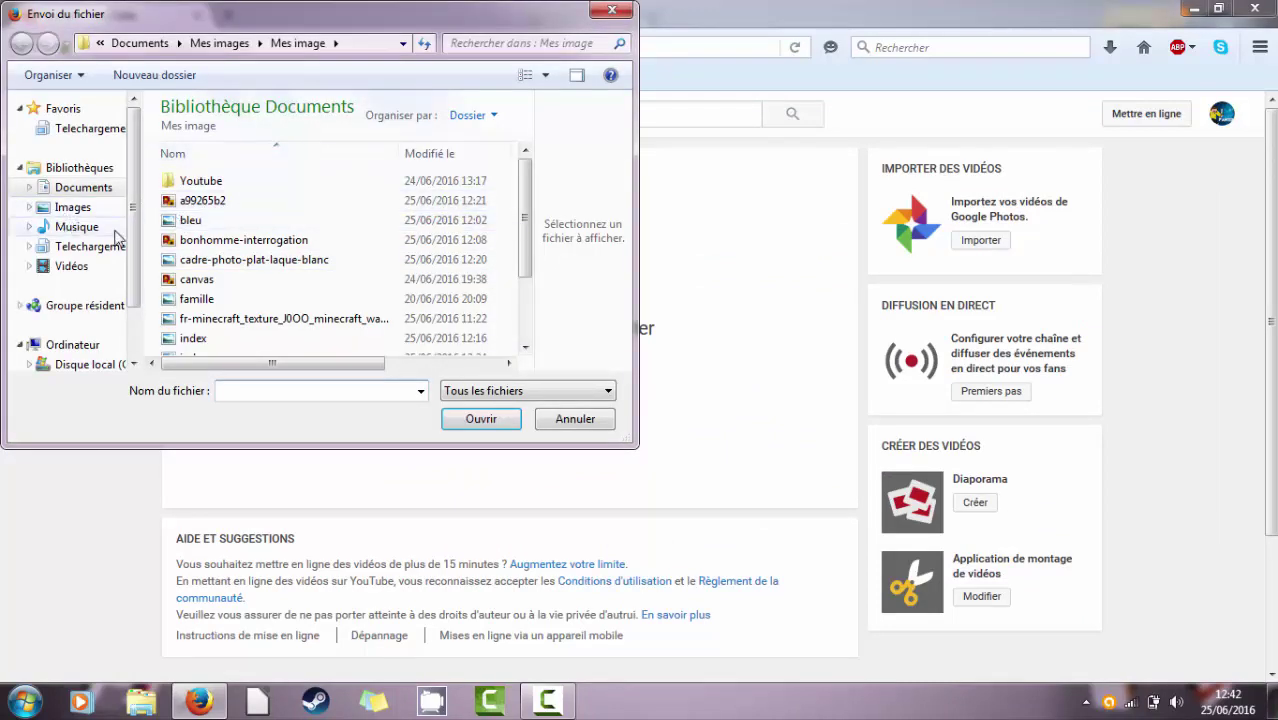
click(77, 250)
click(75, 168)
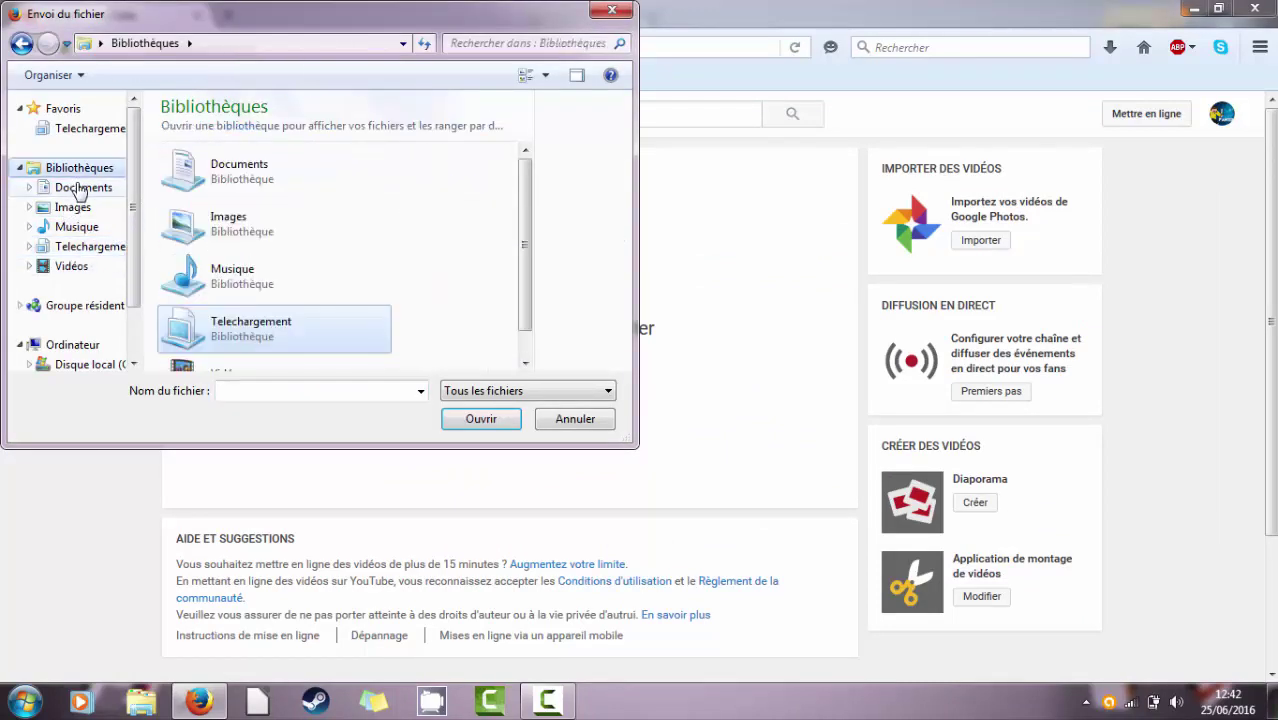
click(80, 187)
scroll(285, 258, down, 3)
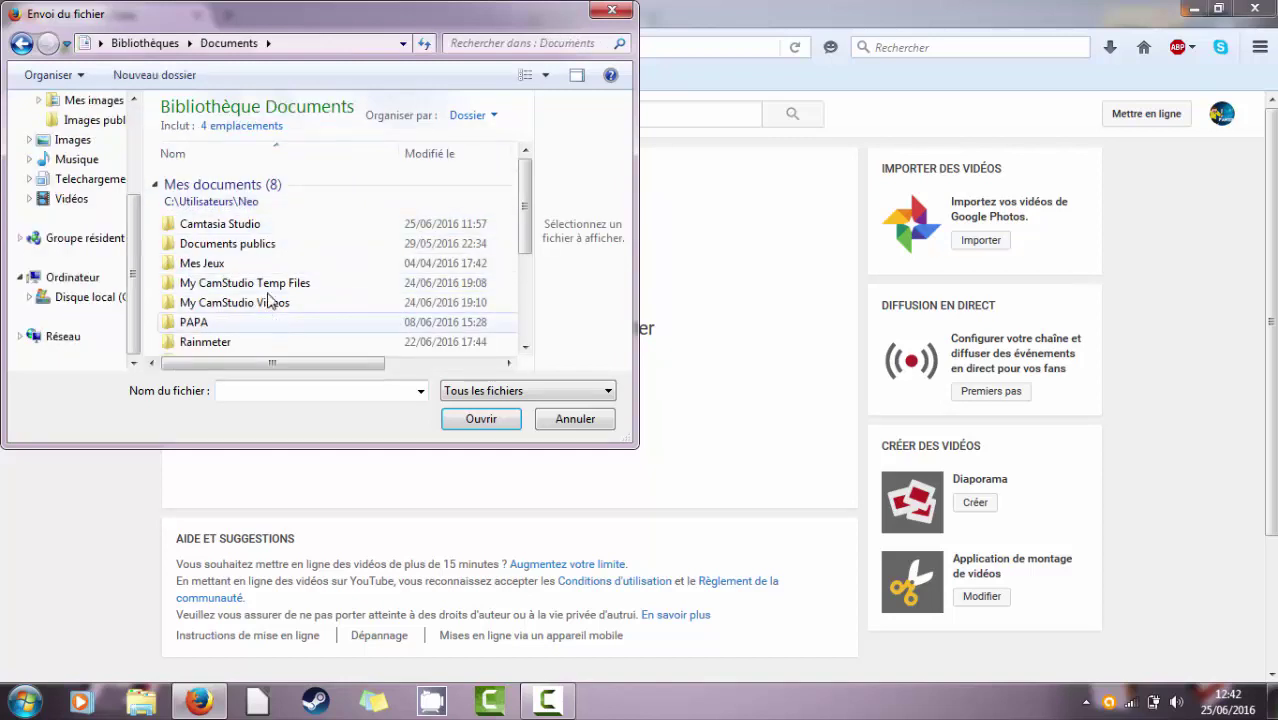
double_click(247, 232)
scroll(228, 343, down, 1)
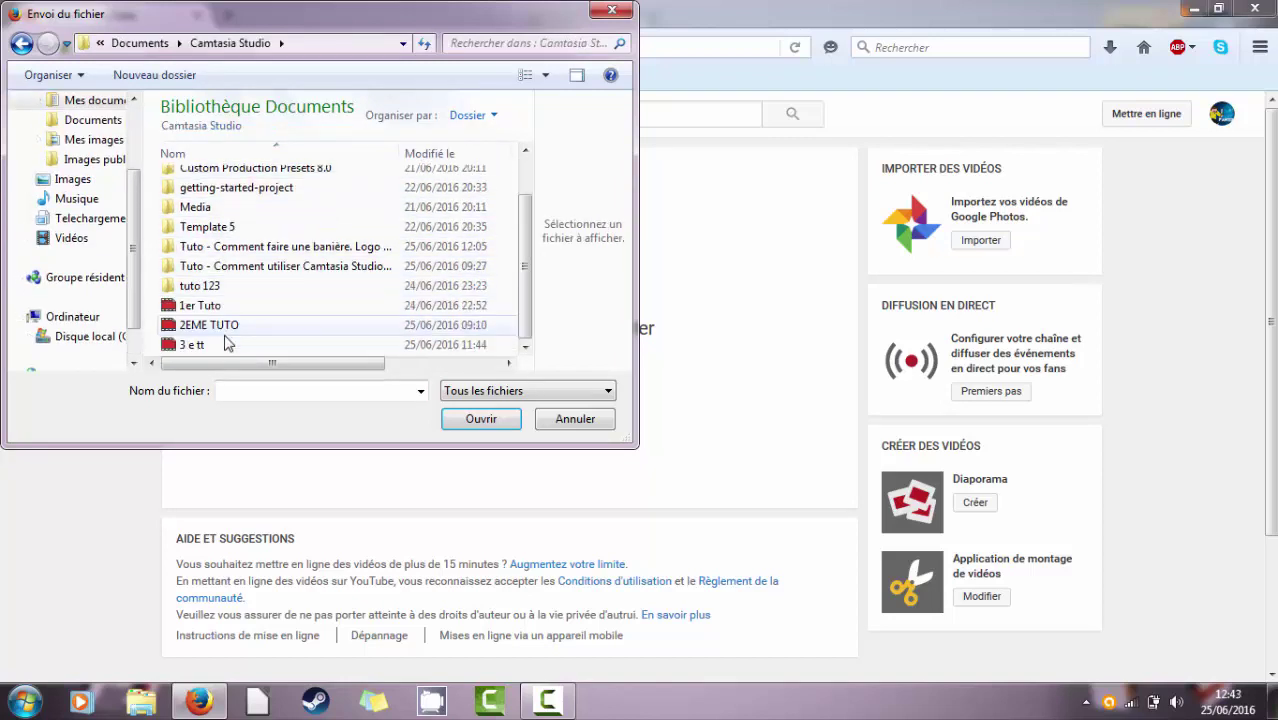
double_click(192, 344)
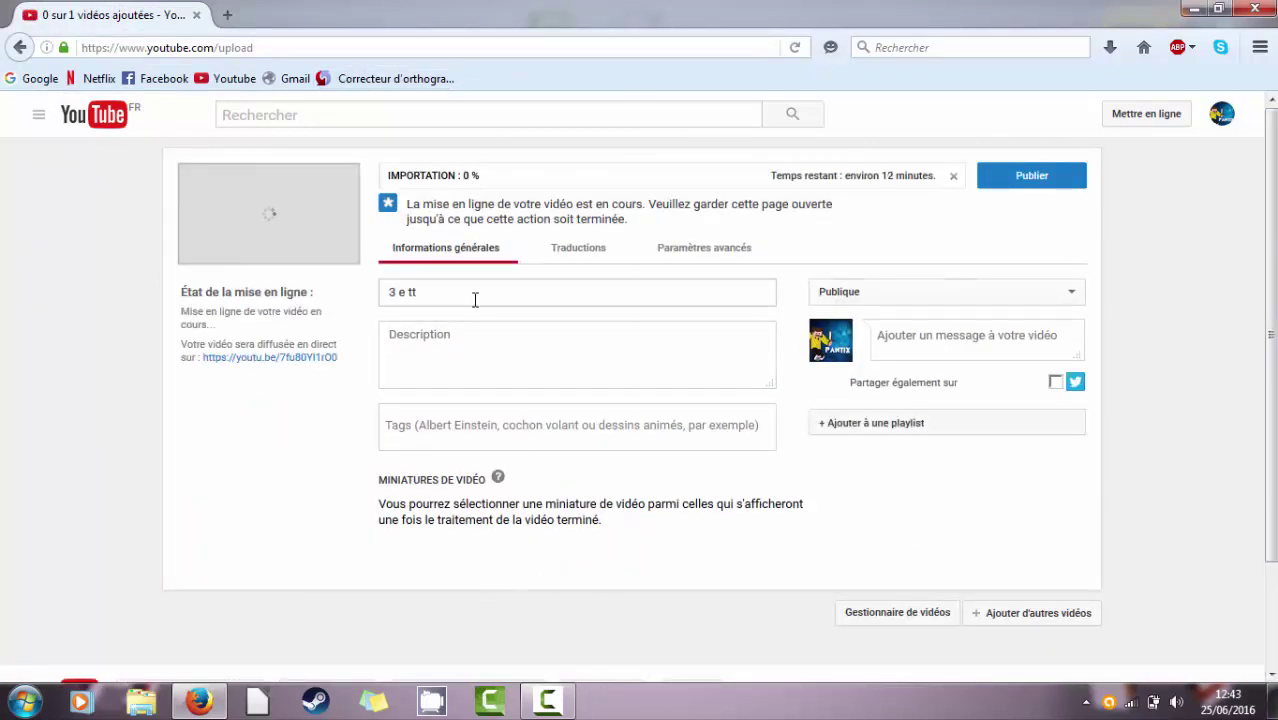
- Set the uploaded video's title to TEST and its description to SALUT
drag(474, 297, 147, 362)
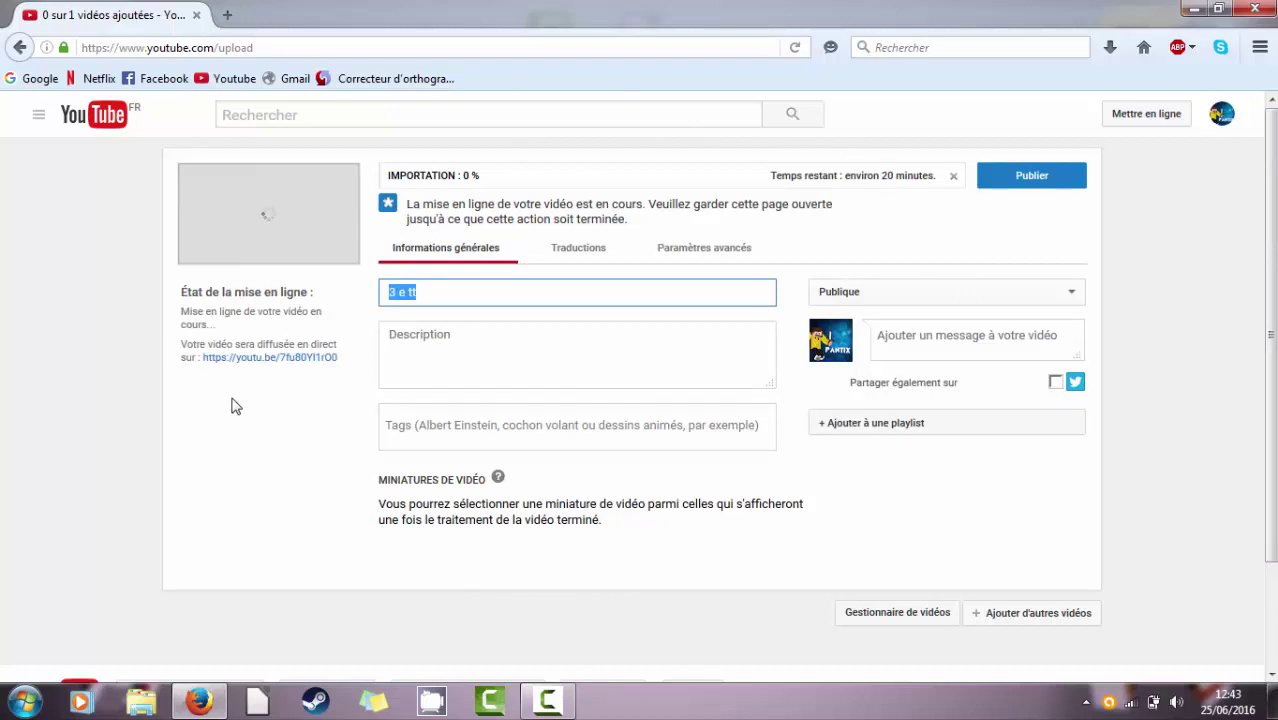
text(TED)
key(BackSpace)
text(S)
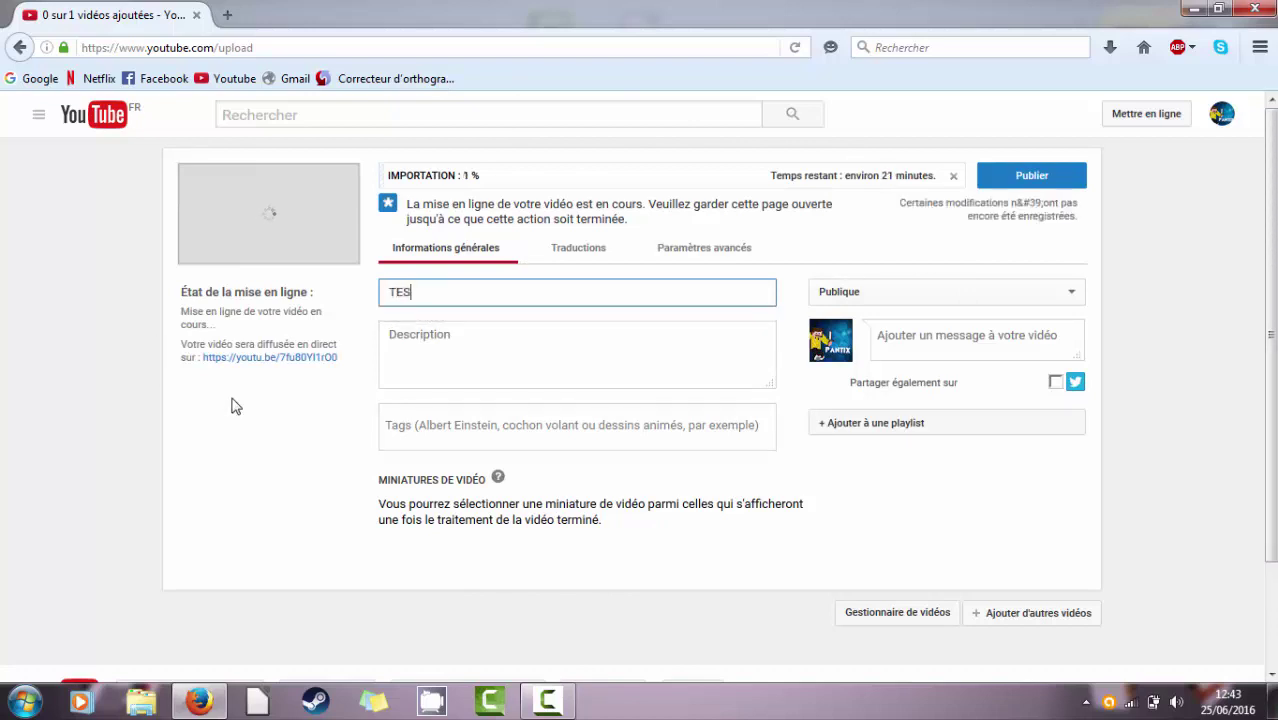
text(T)
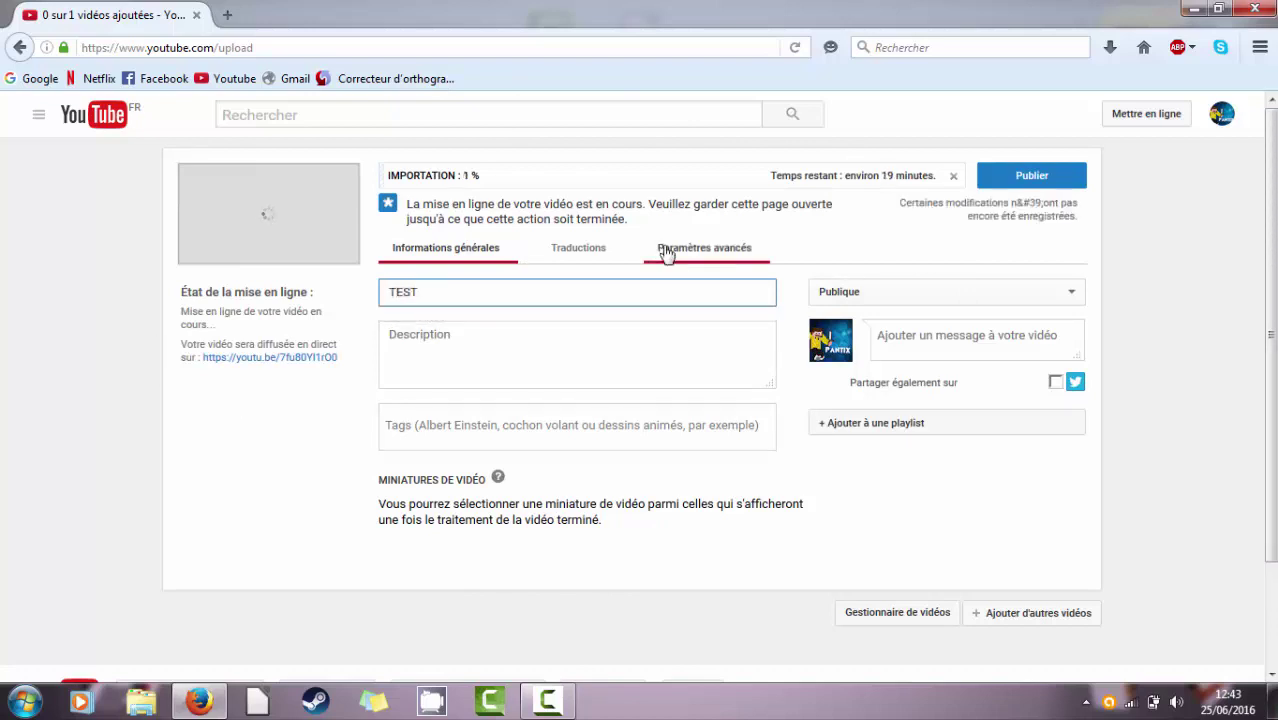
click(575, 351)
text(SALUT)
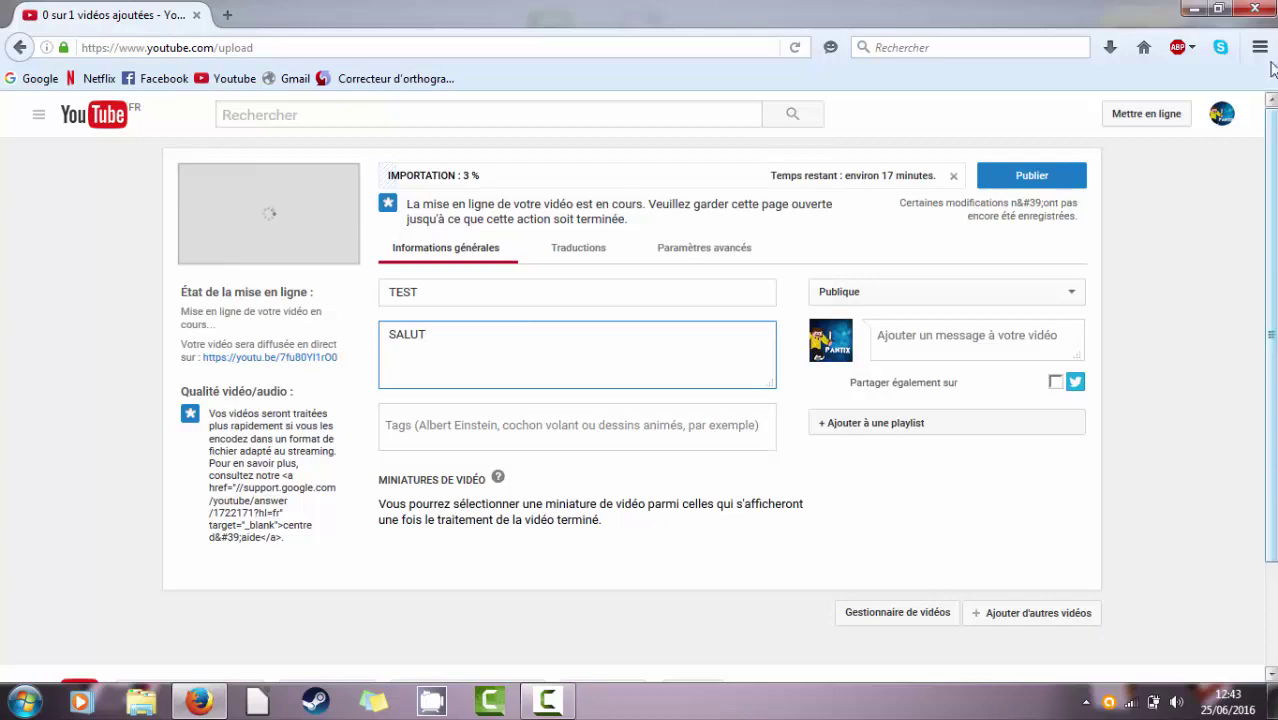
- Close Firefox, restore the Camtasia Recorder window and stop the screen recording
click(1254, 8)
click(778, 356)
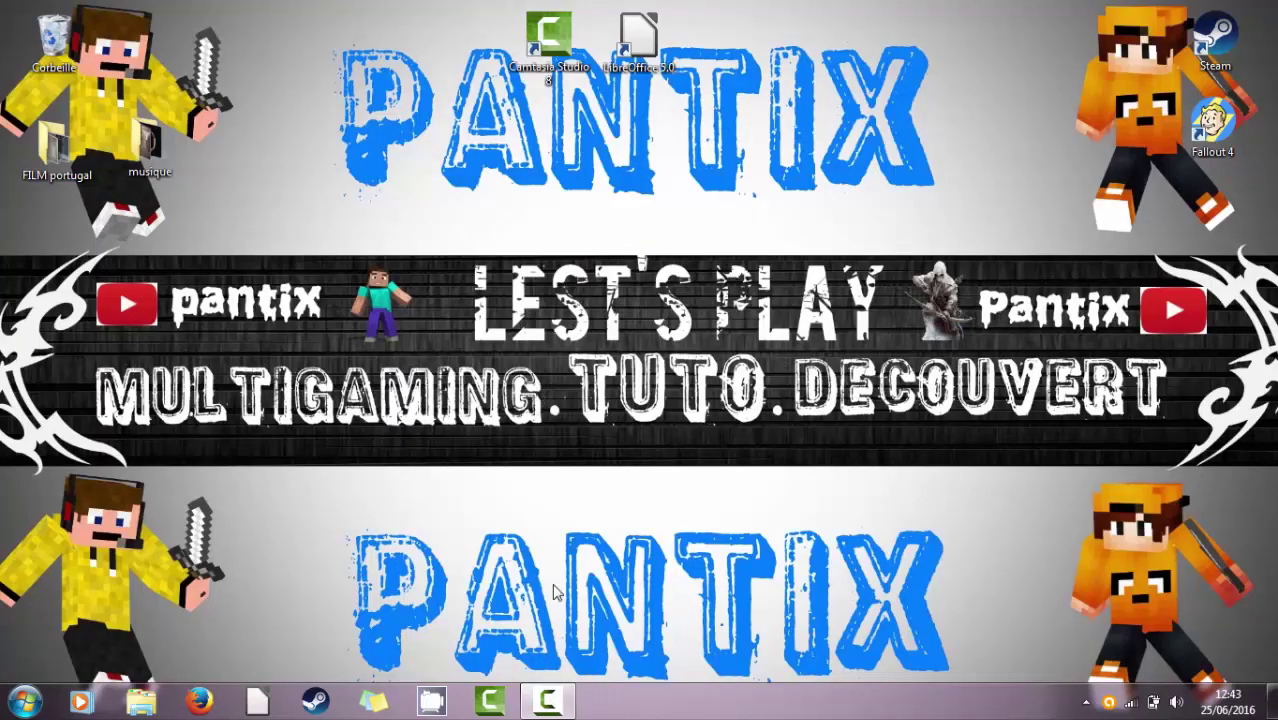
click(547, 701)
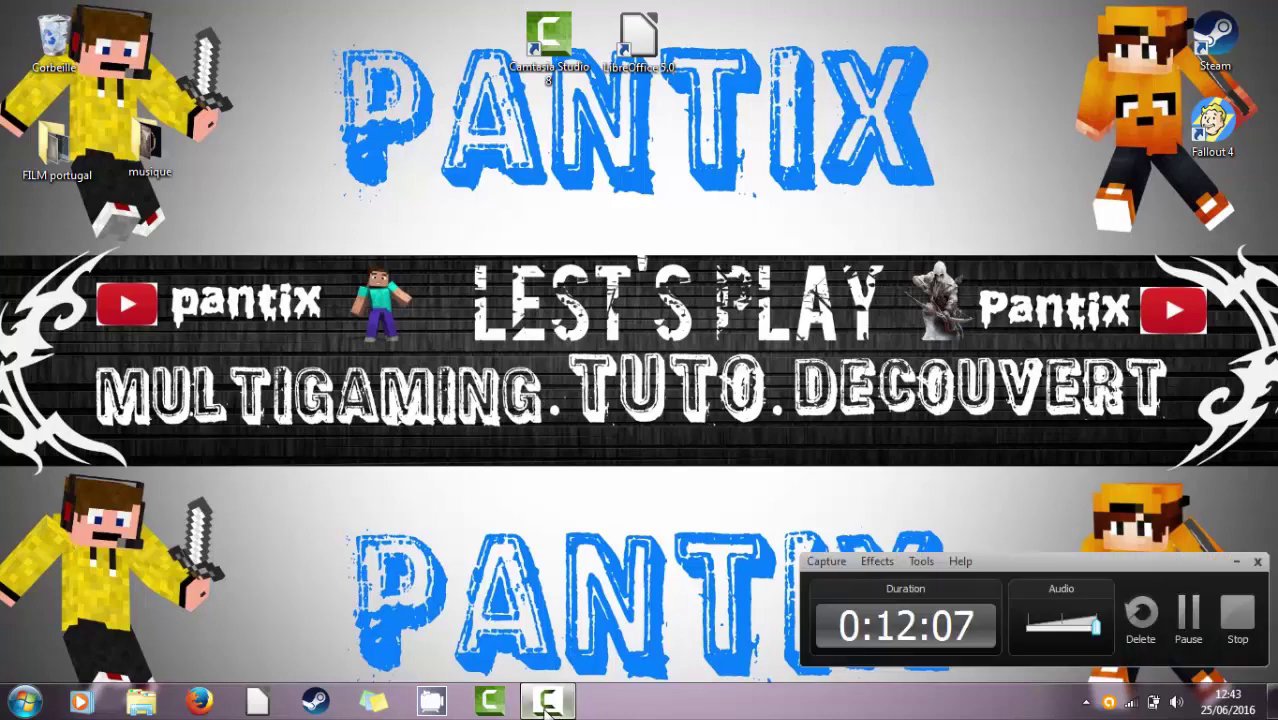
click(1232, 610)
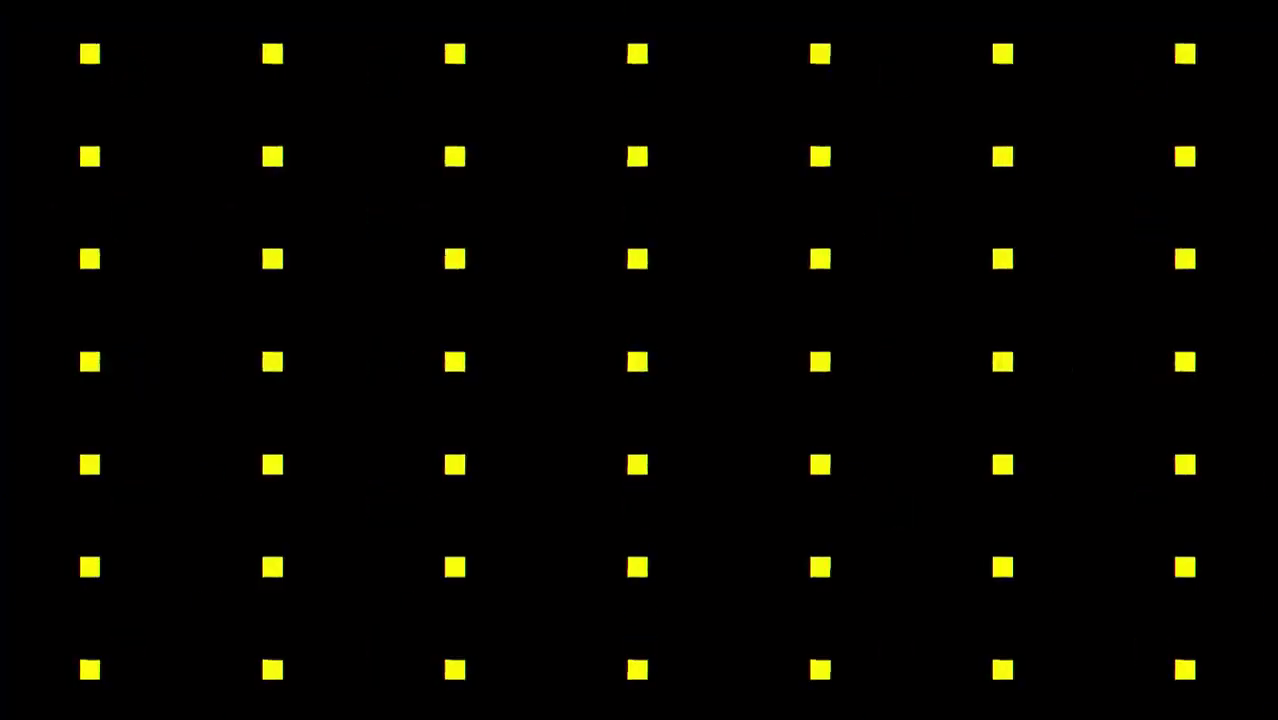